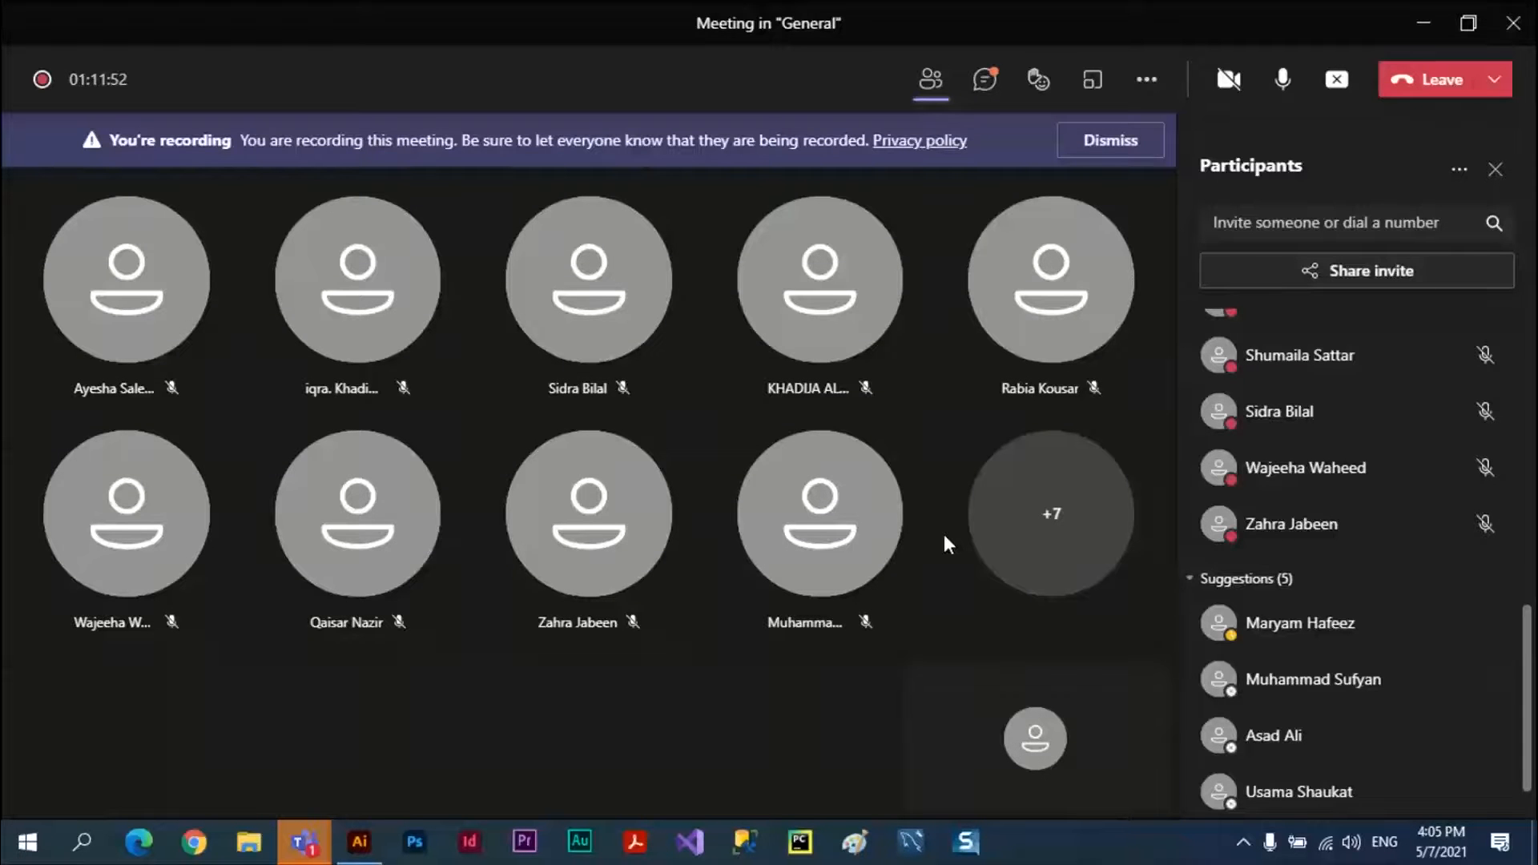
Switch to Illustrator and delete the symbol set of flowers, grass and stars from the artboard
key(alt+Tab)
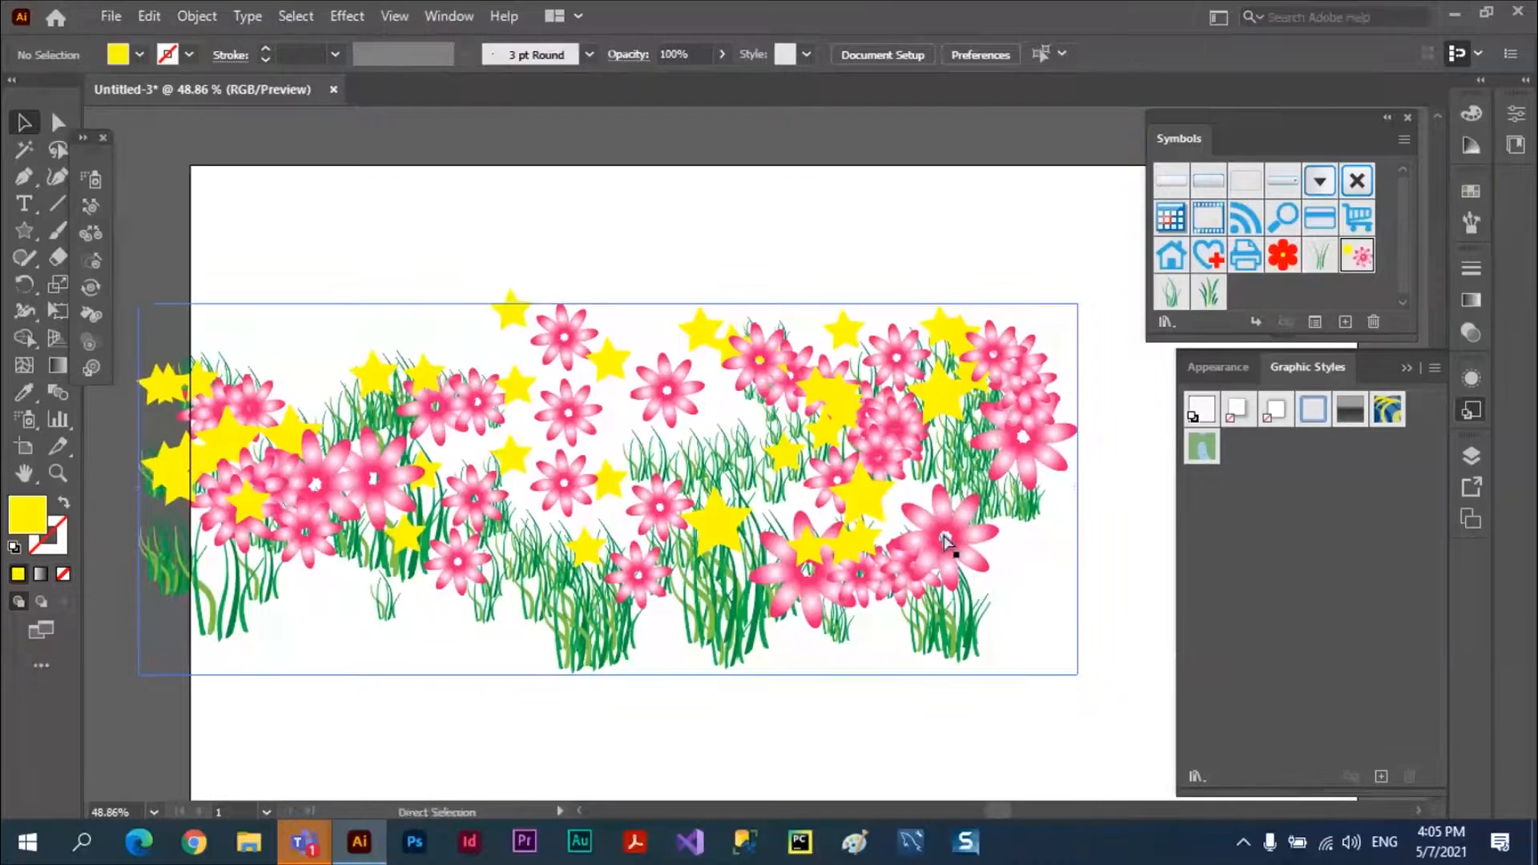
click(948, 543)
key(Delete)
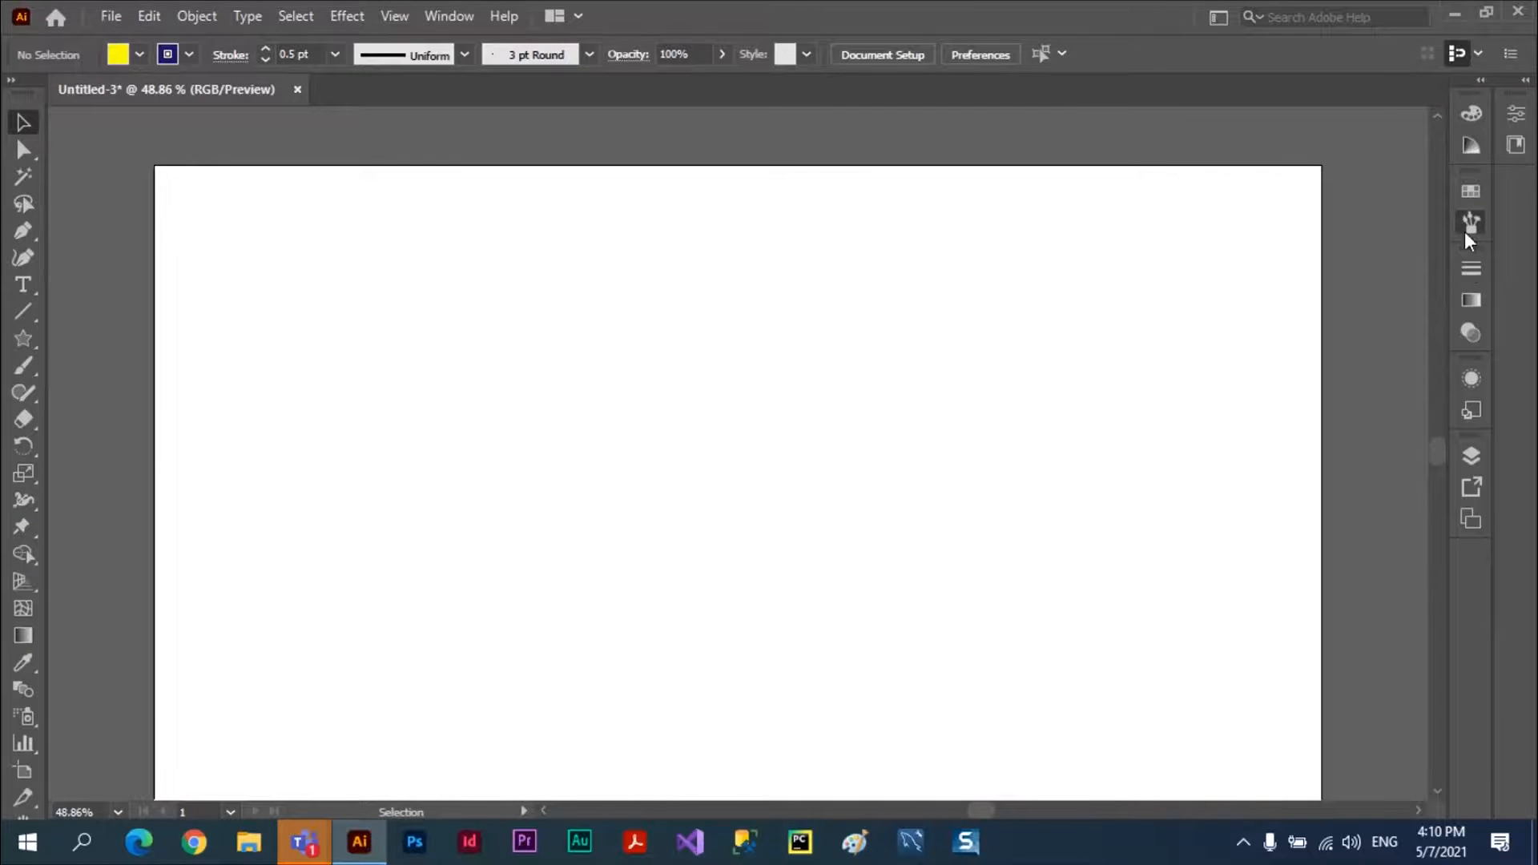
click(1469, 226)
click(1203, 316)
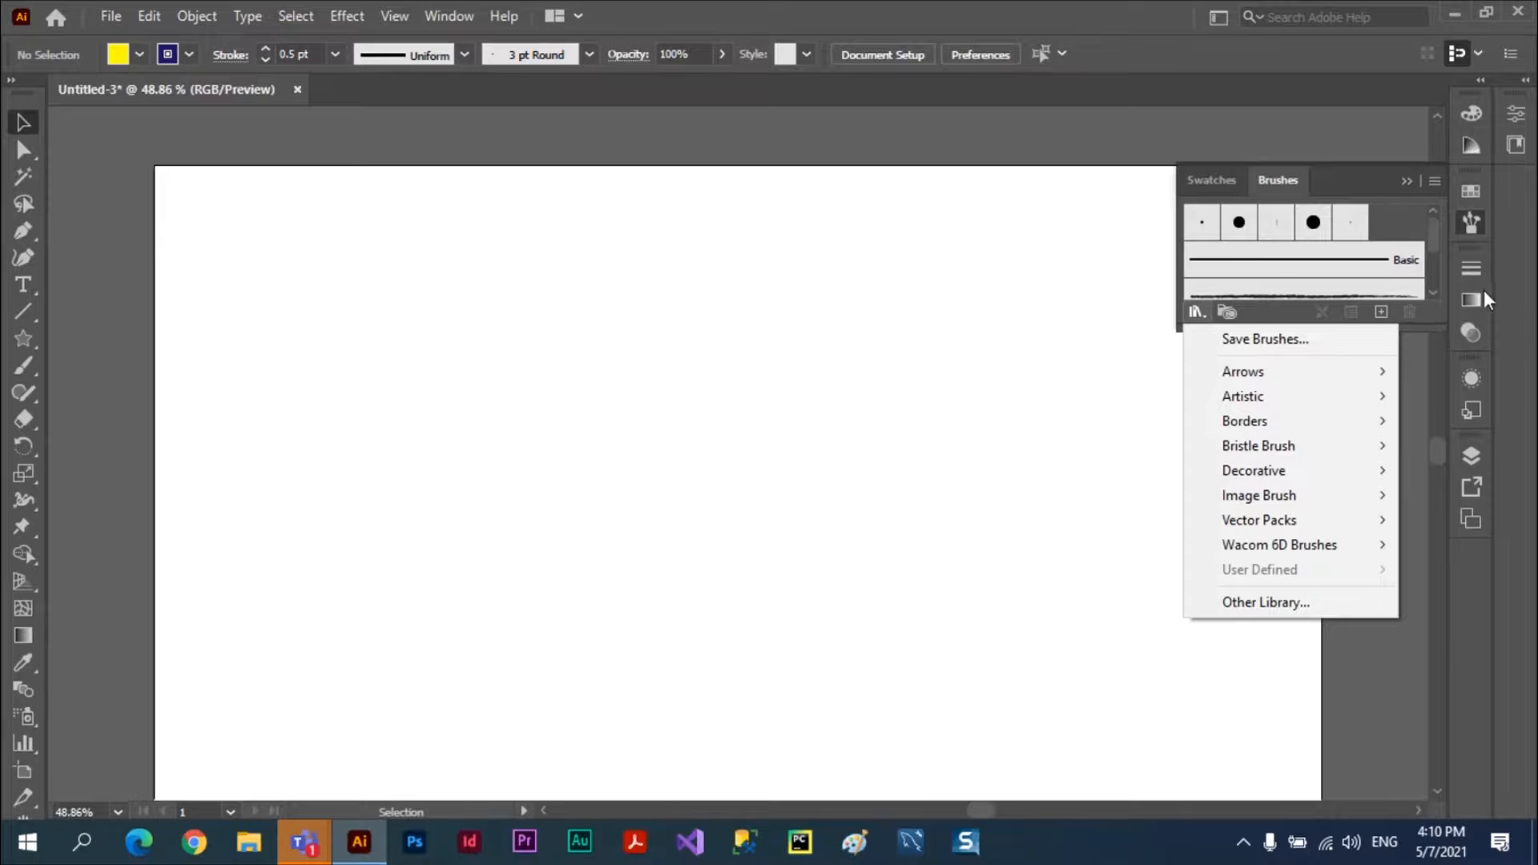
click(1469, 584)
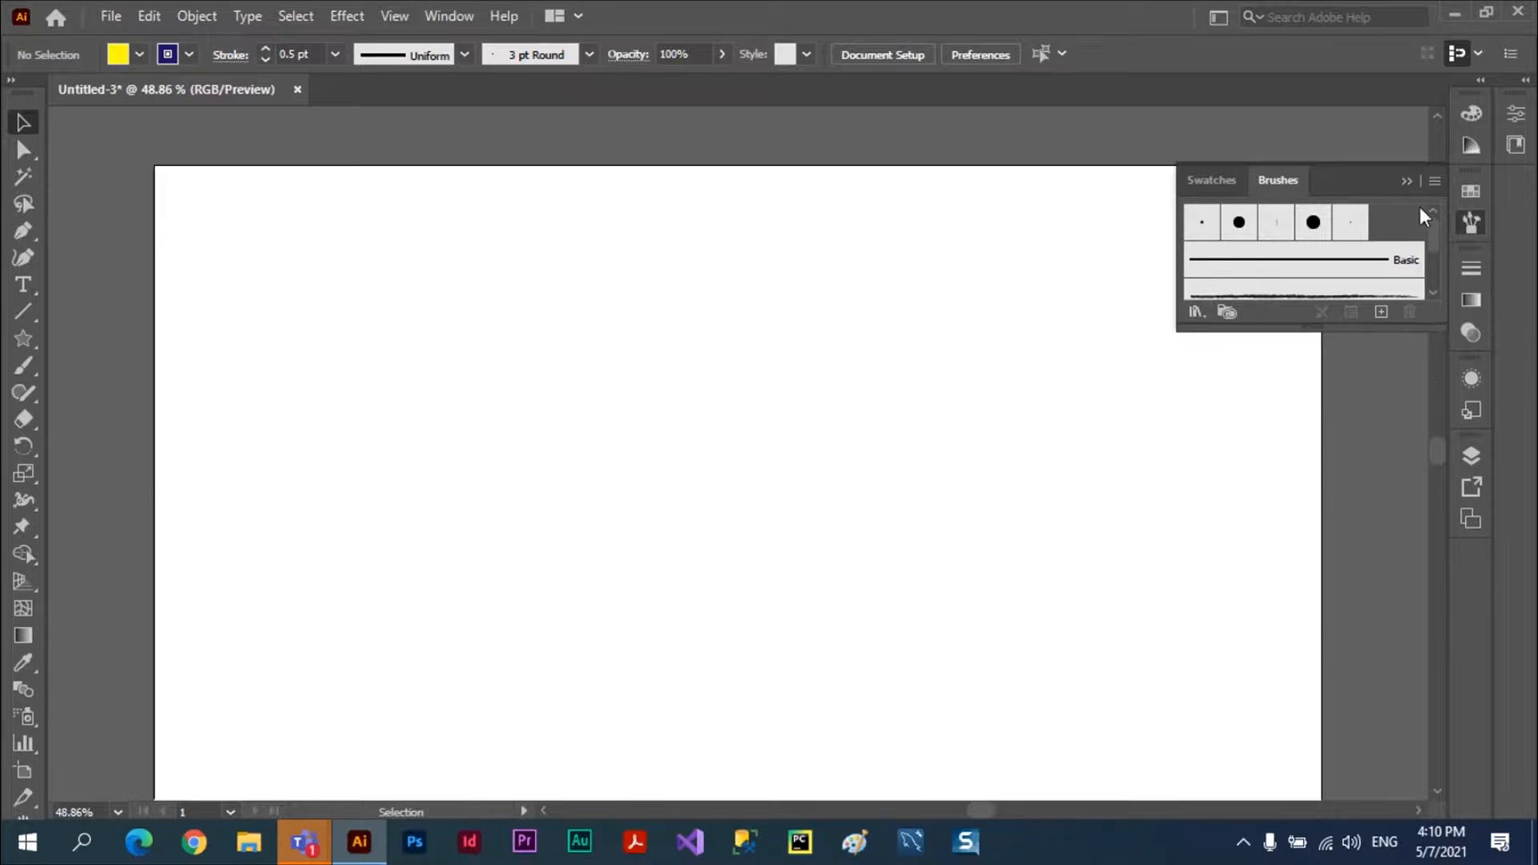
click(1392, 184)
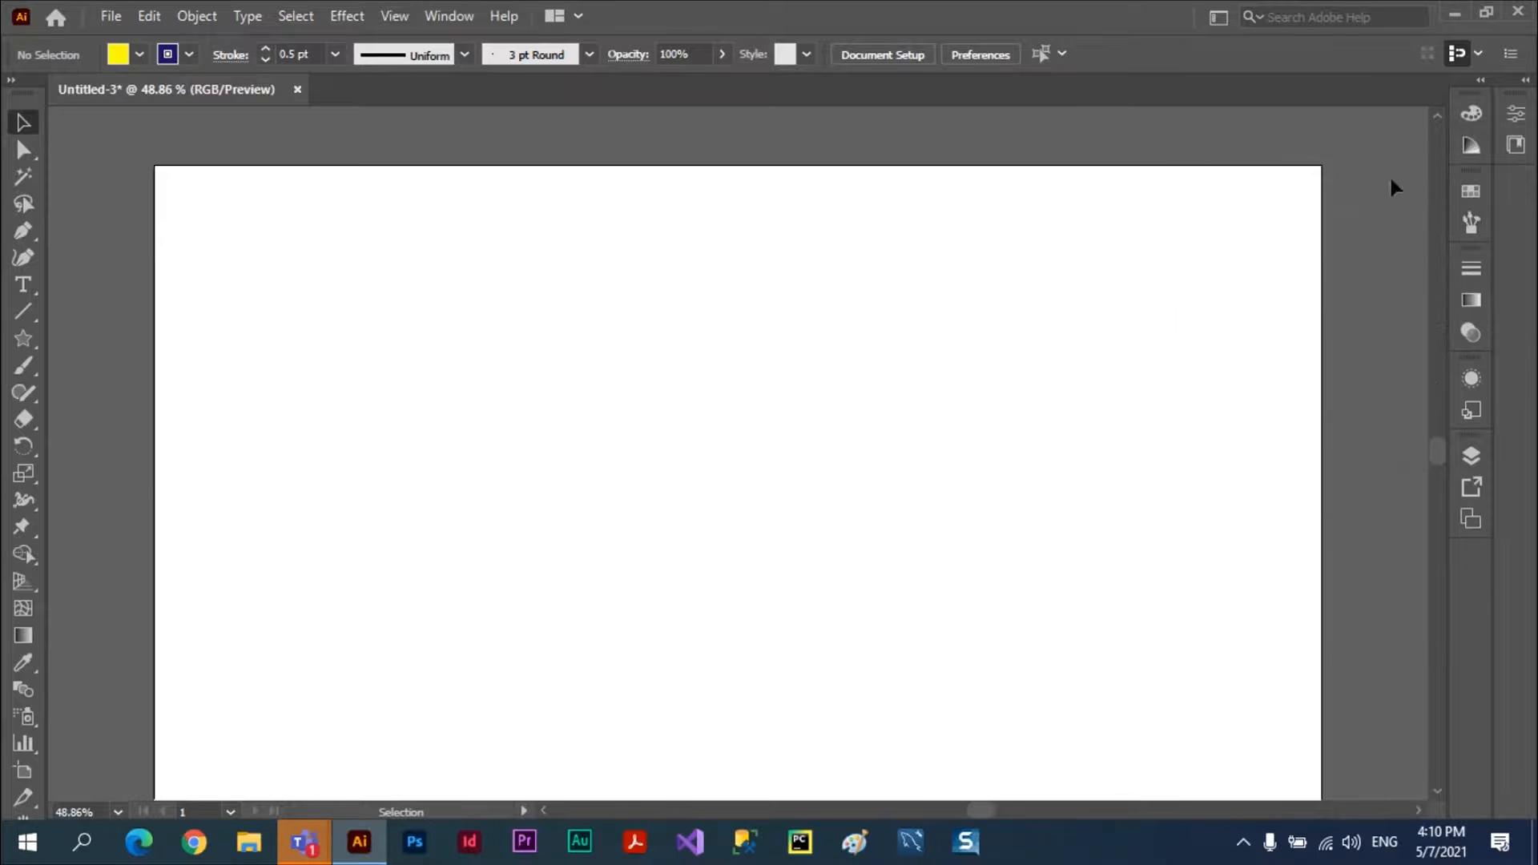
Load the Logo Elements symbol library and place its Runner symbol on the artboard
click(448, 17)
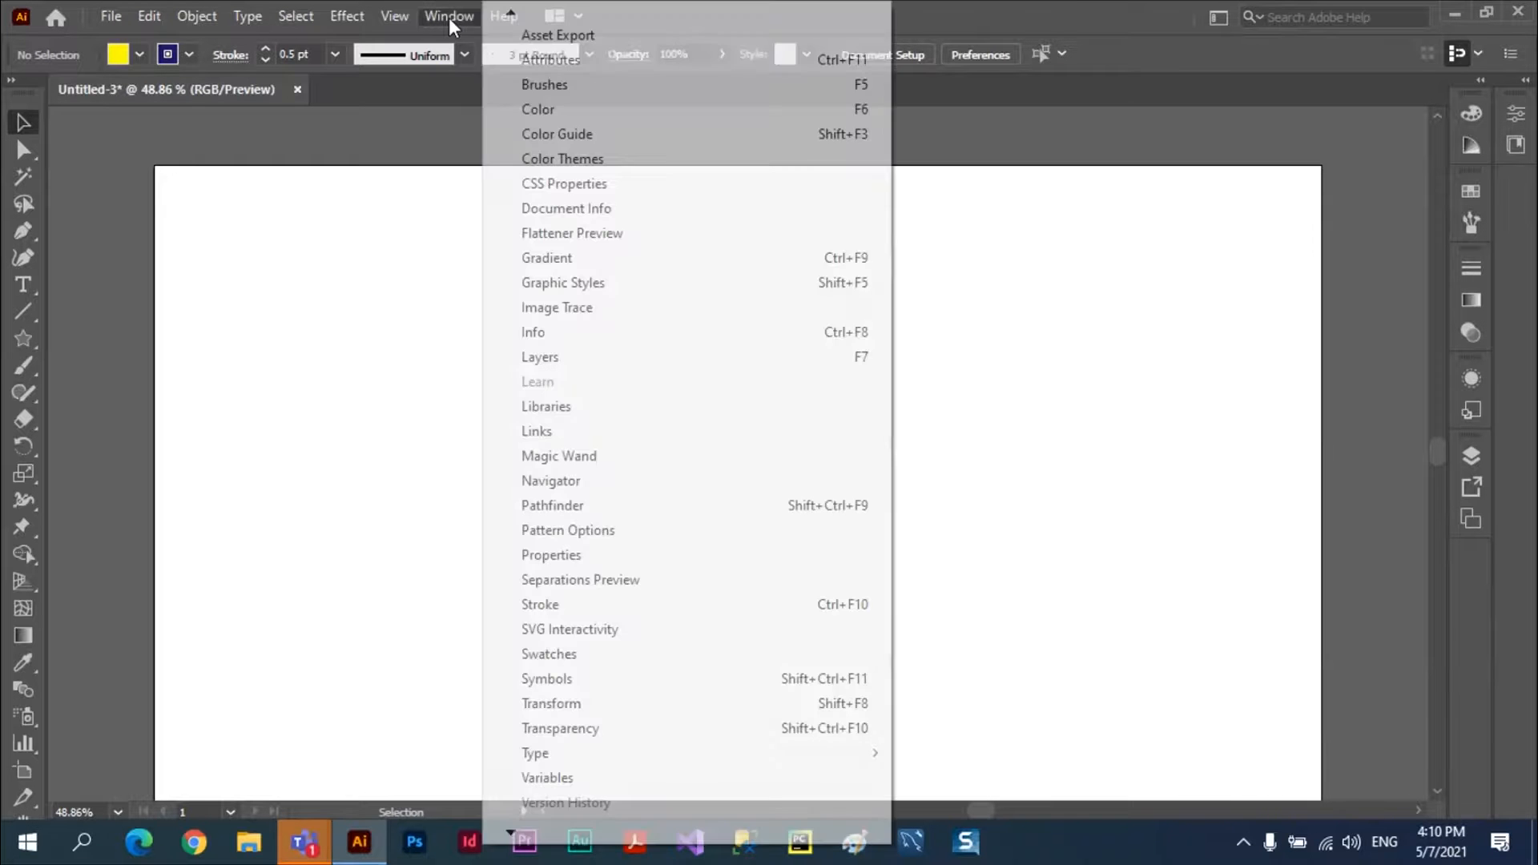
click(551, 681)
click(1174, 432)
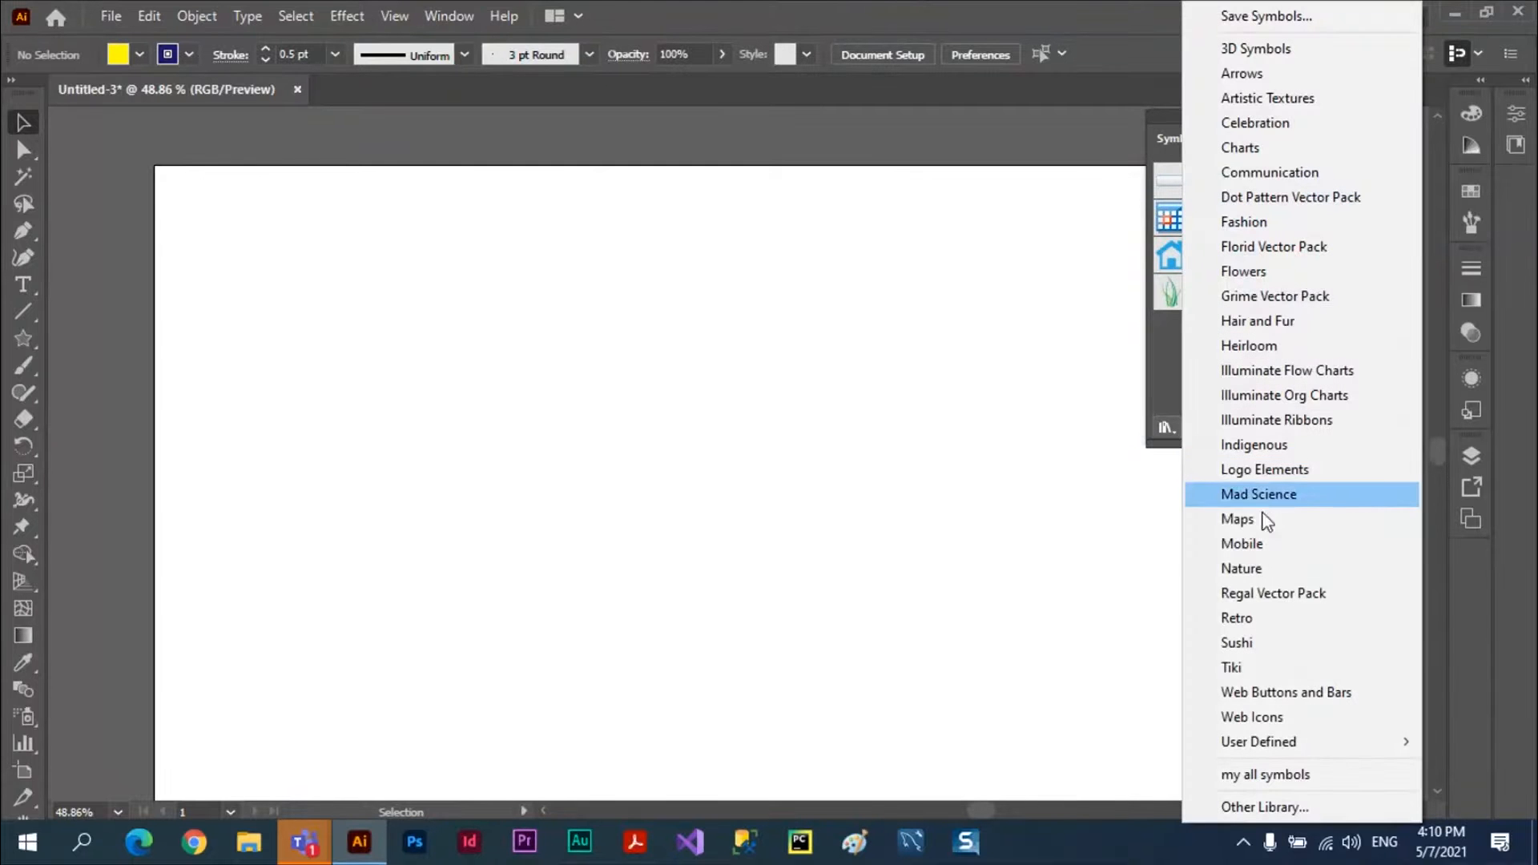
click(1271, 471)
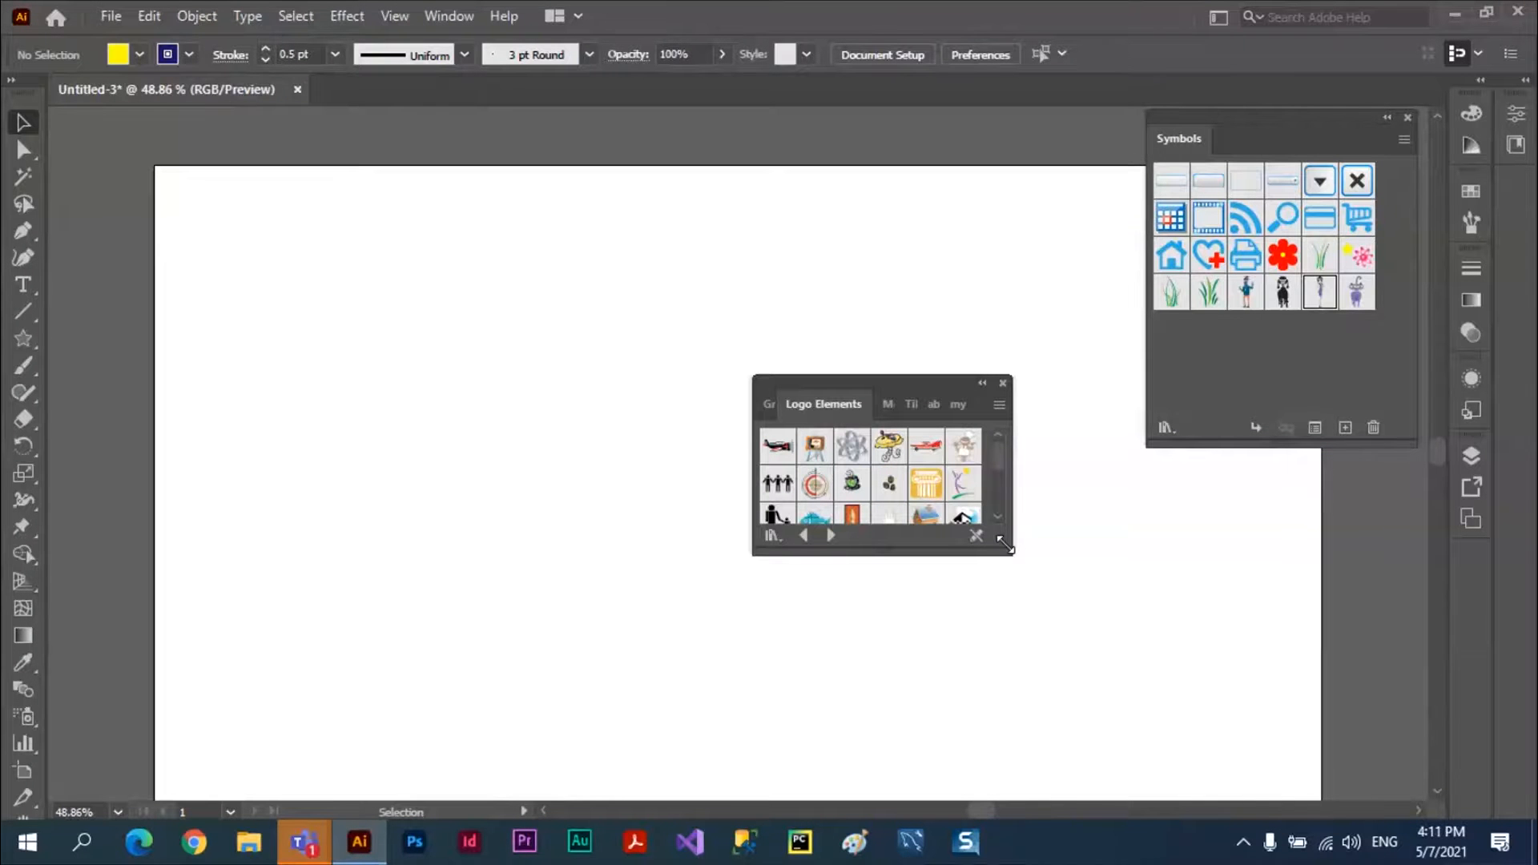
drag(1005, 545, 1022, 689)
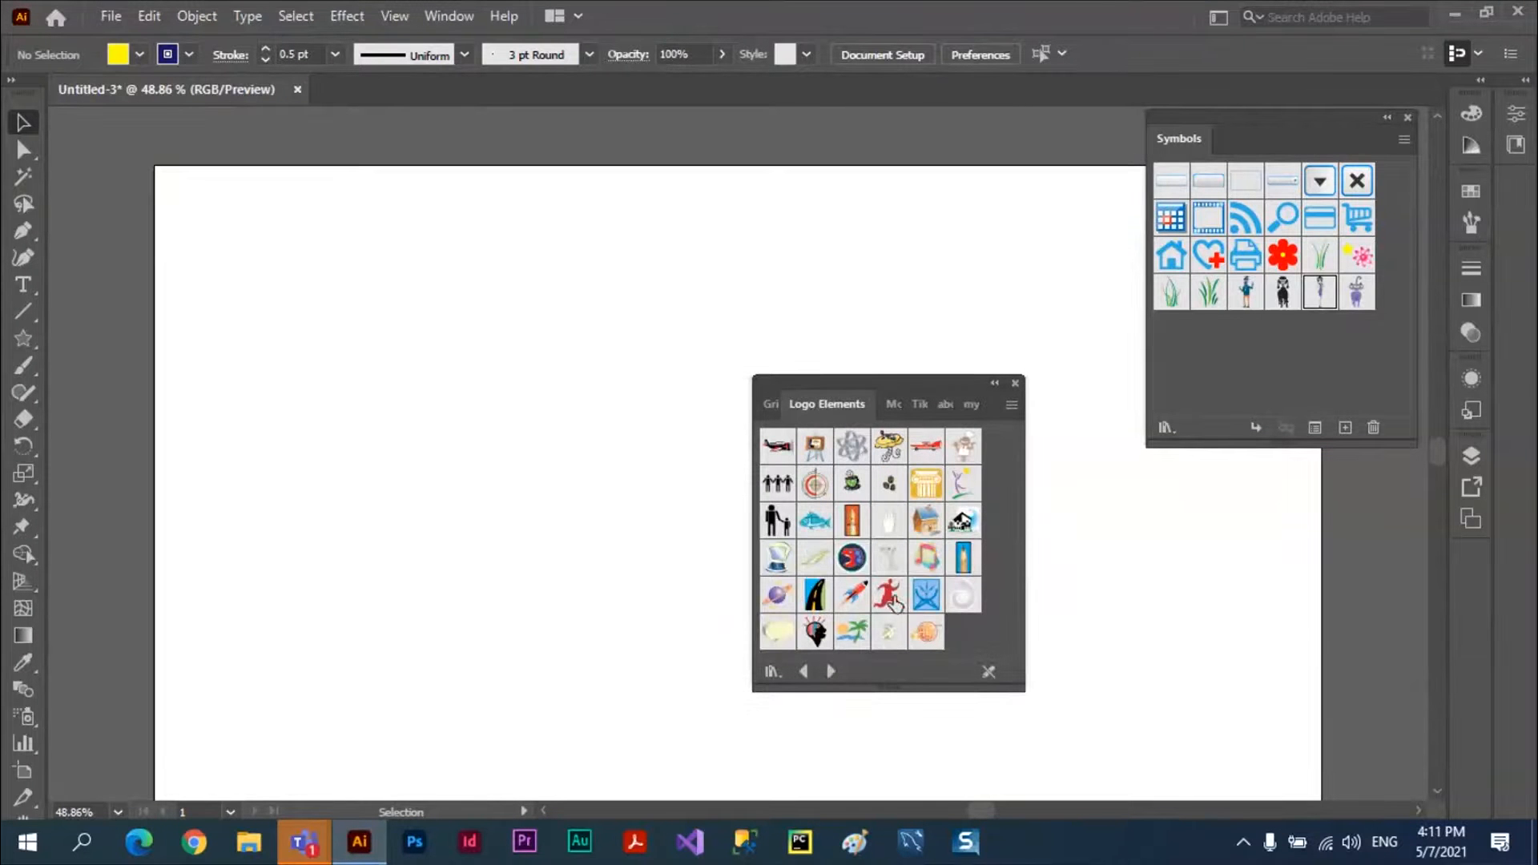
drag(869, 591, 497, 409)
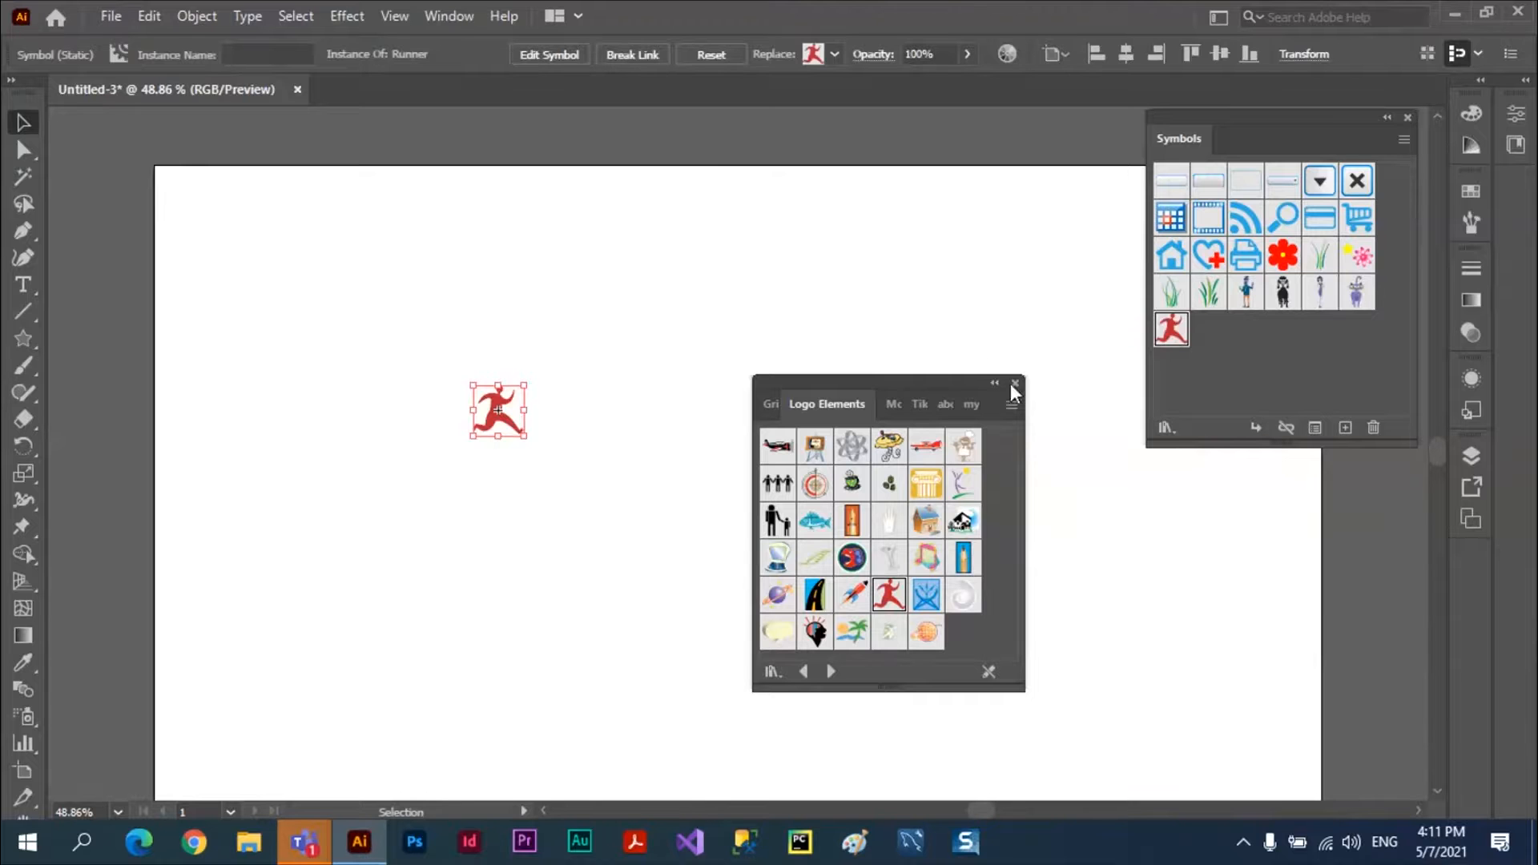
Break the Runner instance's symbol link and enlarge the figure to fill the middle of the artboard
click(632, 60)
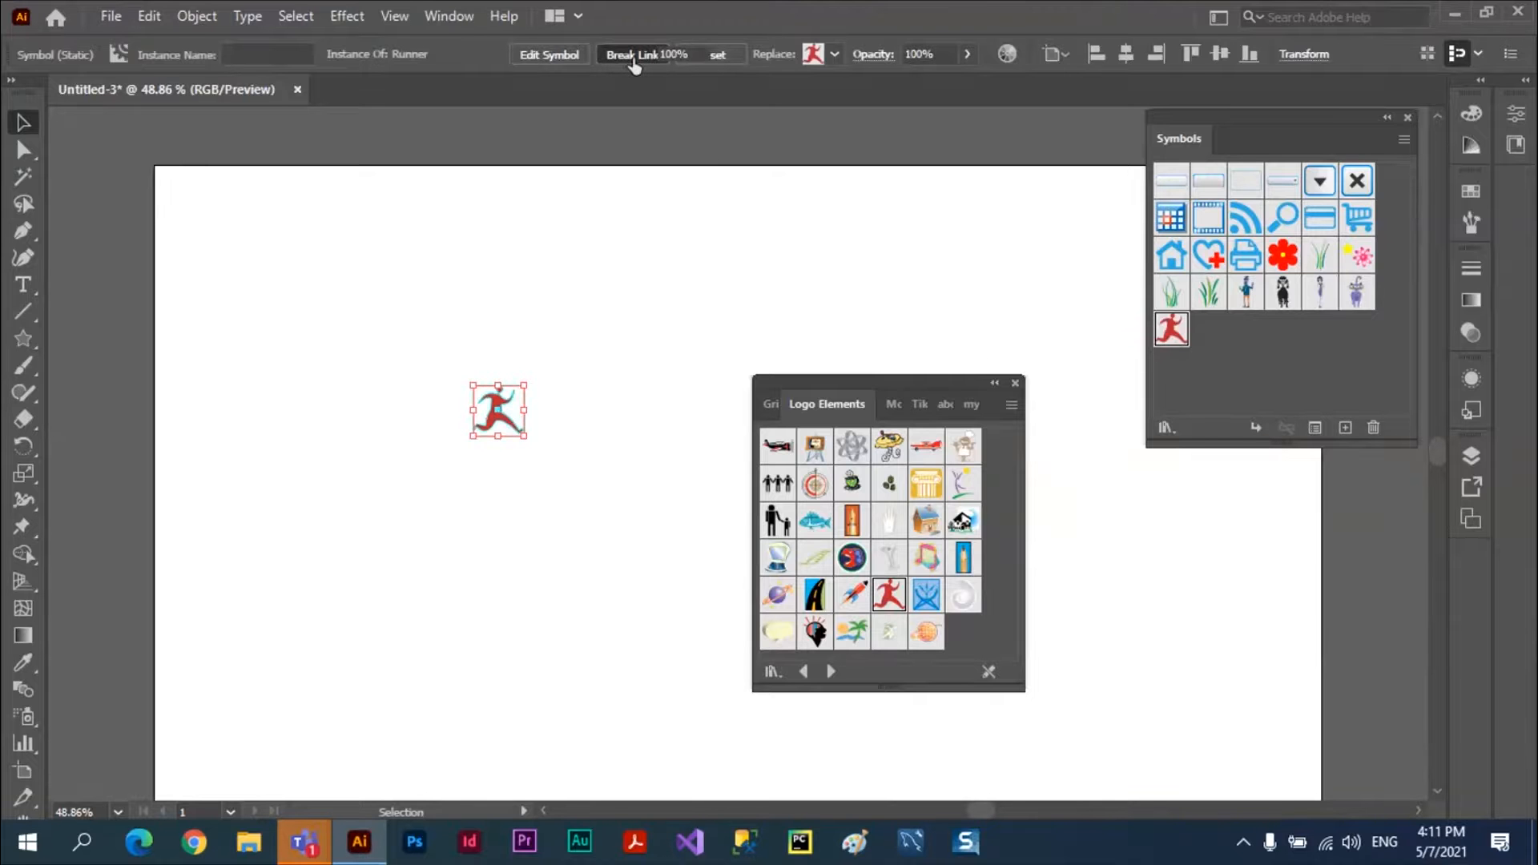
drag(524, 435, 867, 704)
drag(646, 521, 664, 377)
drag(866, 565, 918, 654)
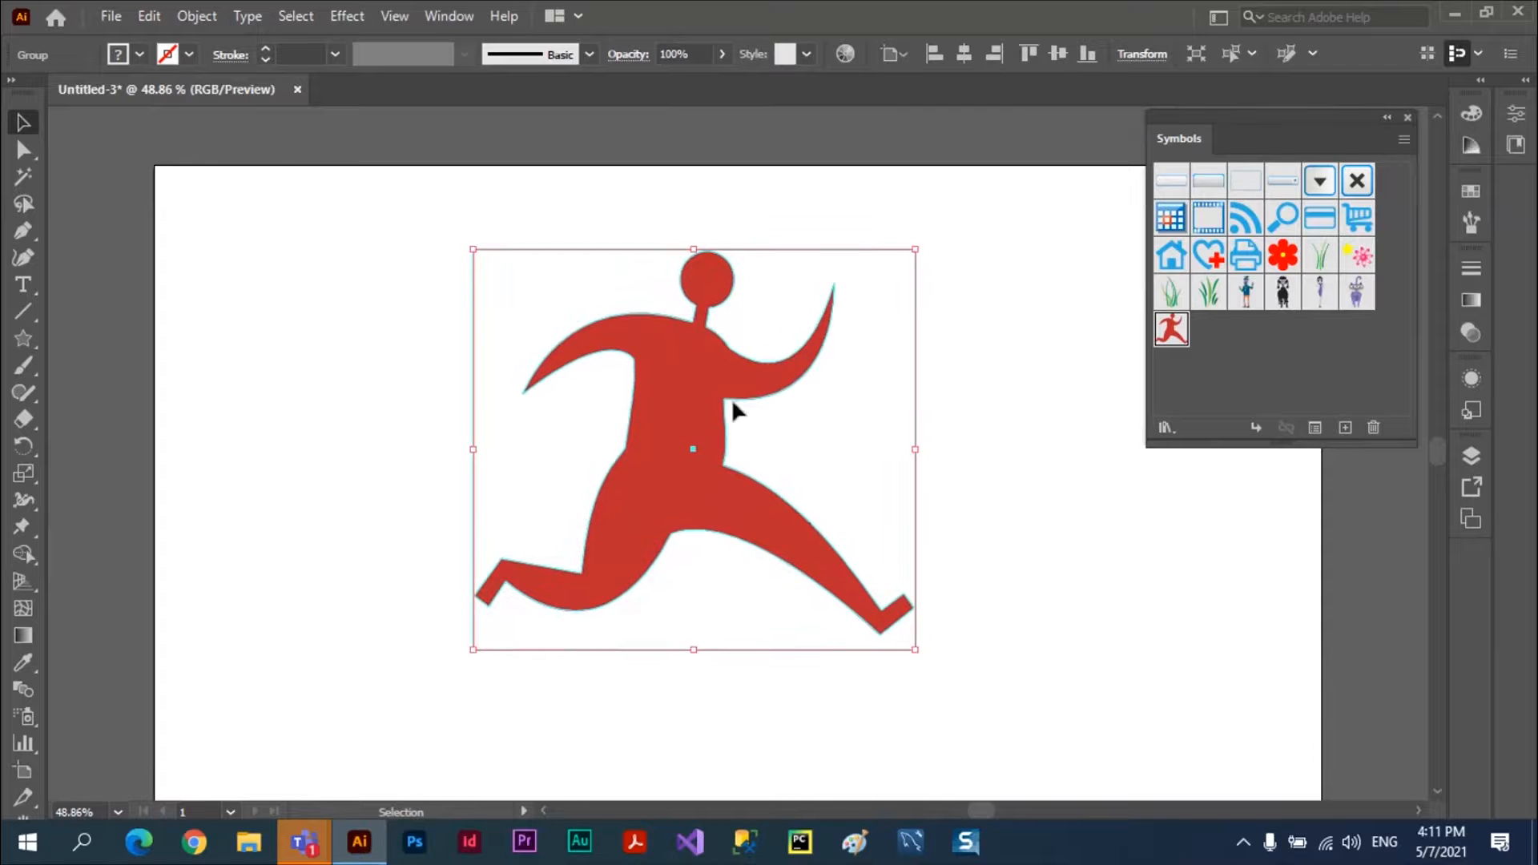
Ungroup the runner, separate the figure from its empty bounding path, and position it in the artboard's upper-left area
click(203, 17)
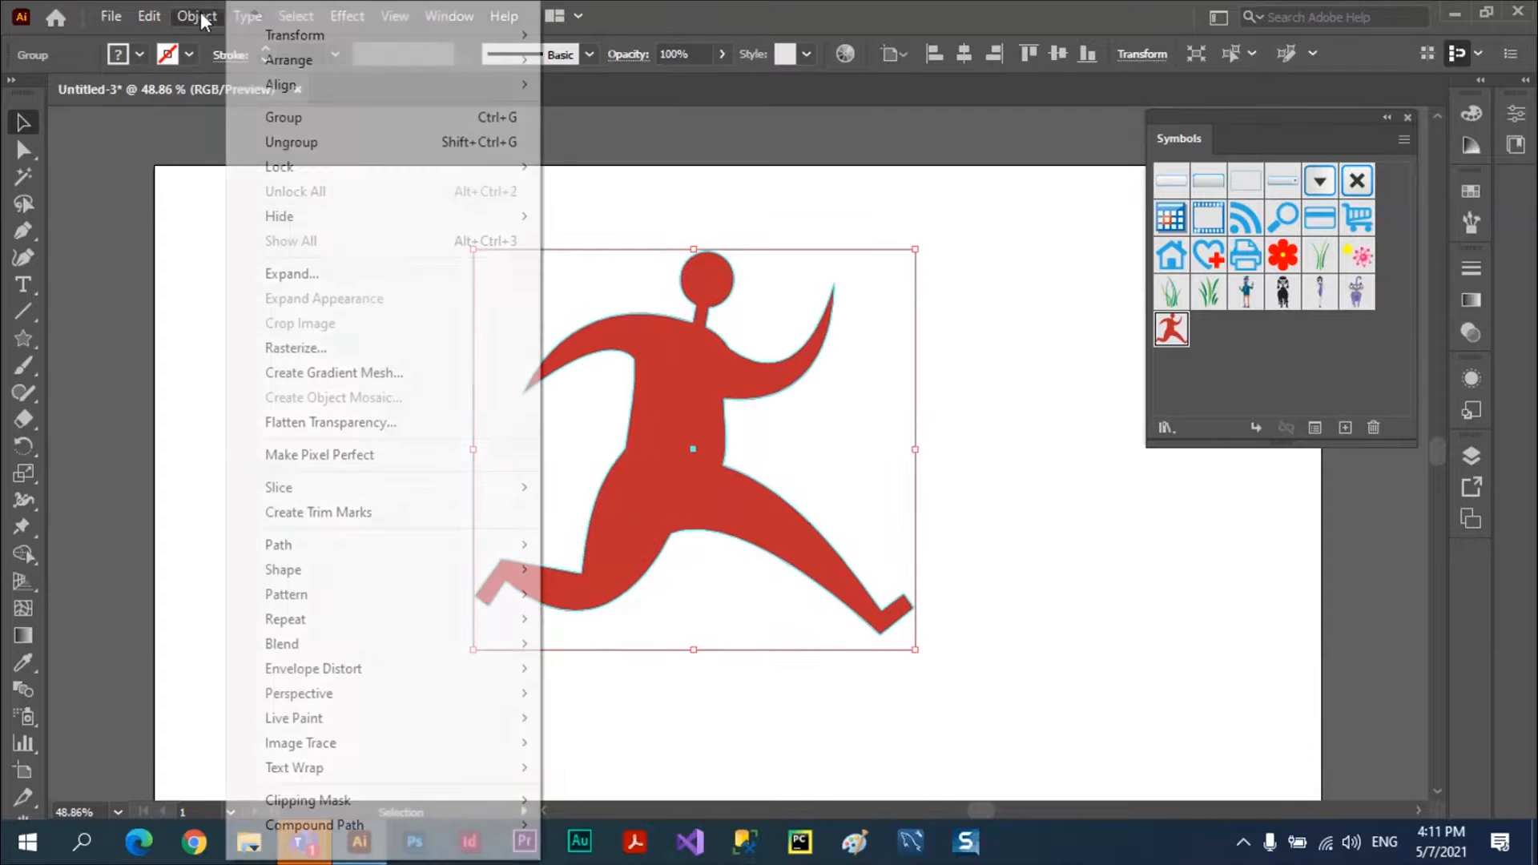
click(290, 144)
click(498, 366)
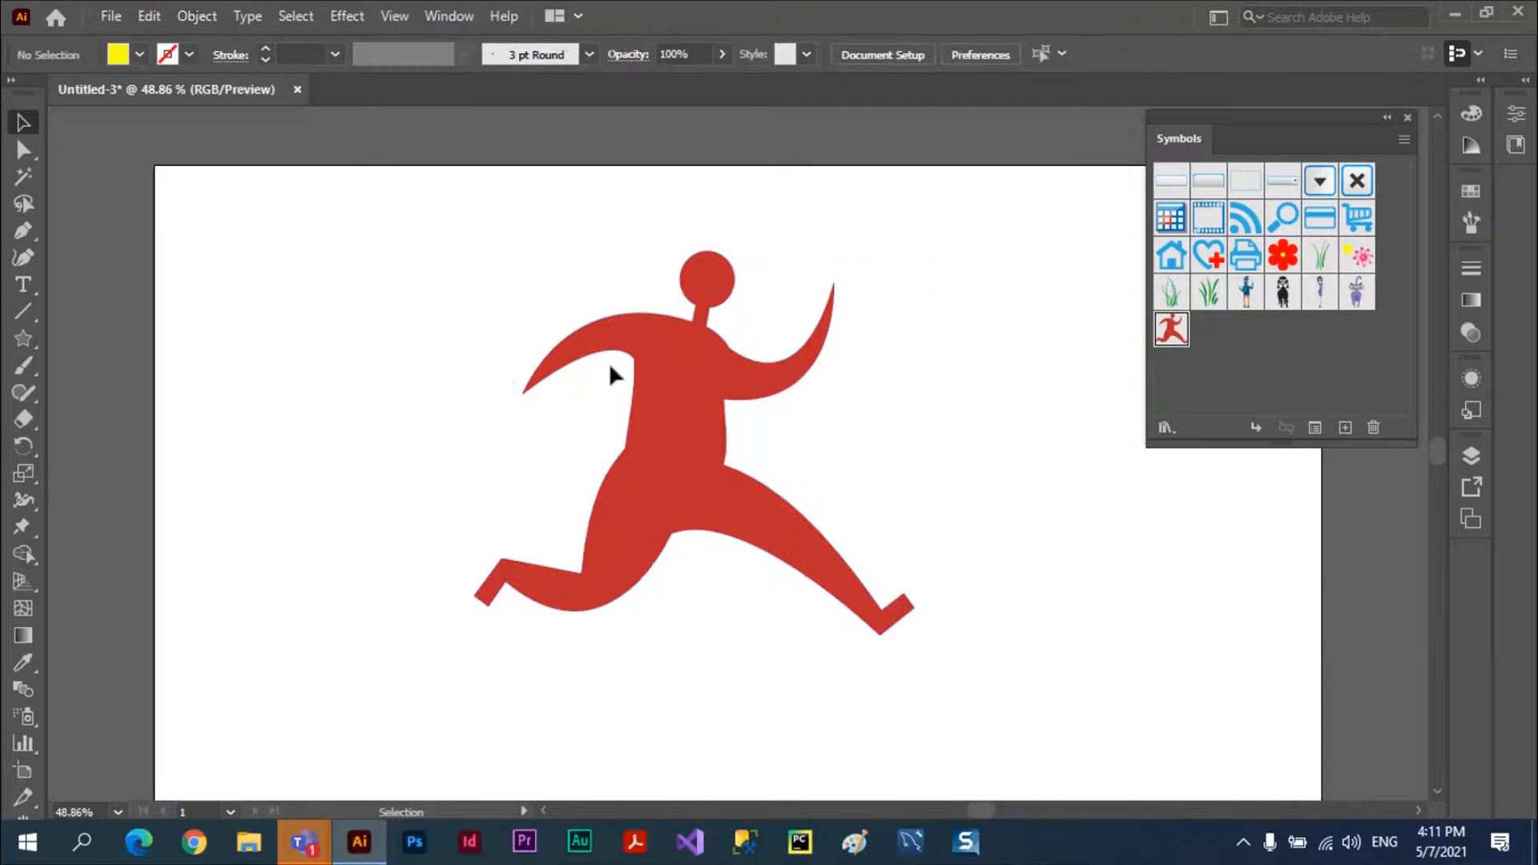
drag(609, 377, 868, 510)
drag(431, 229, 599, 433)
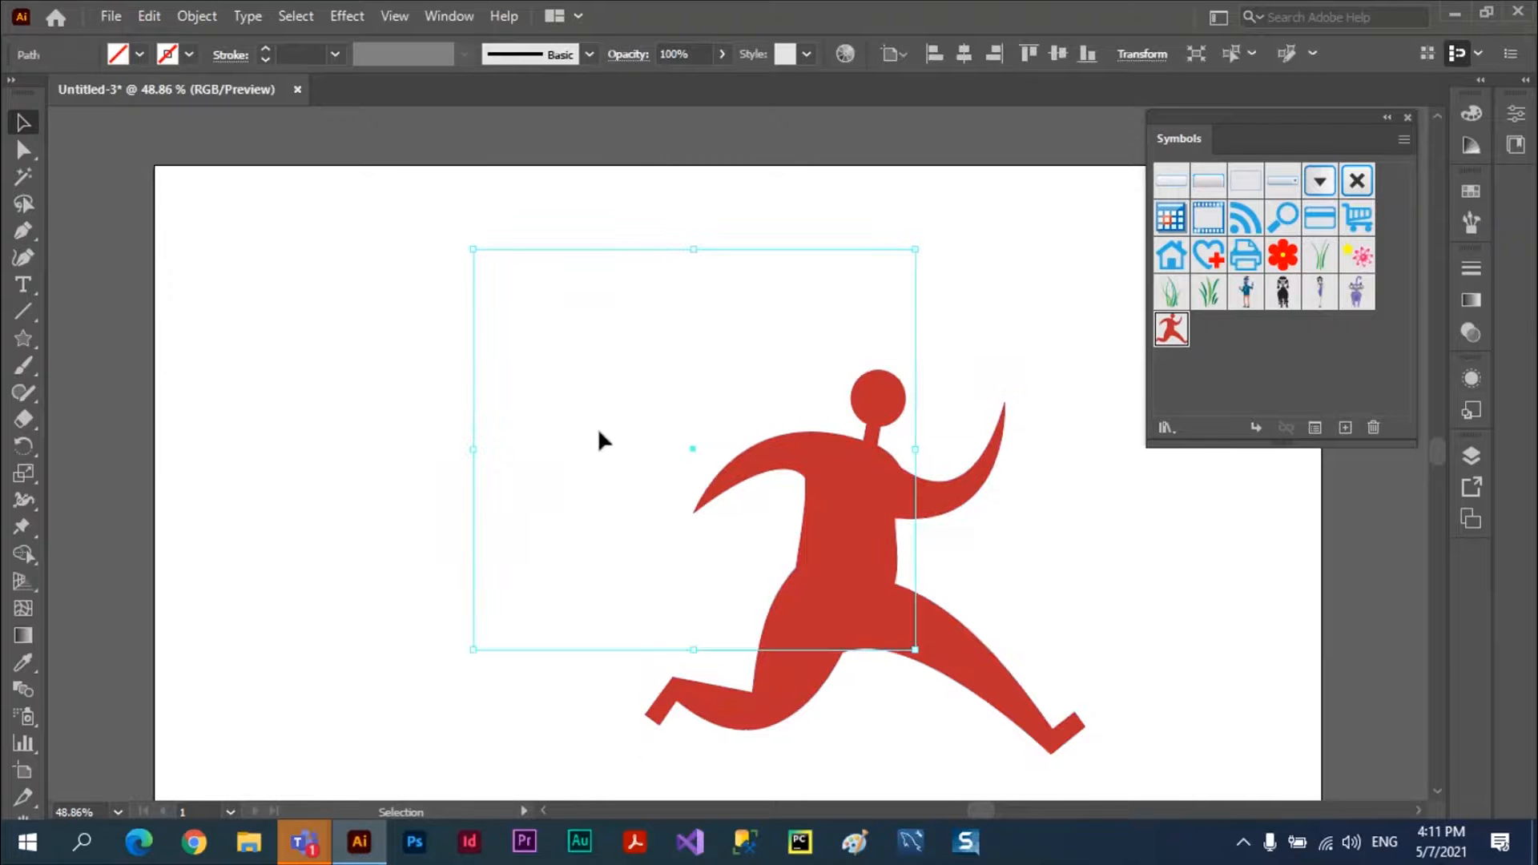
click(600, 432)
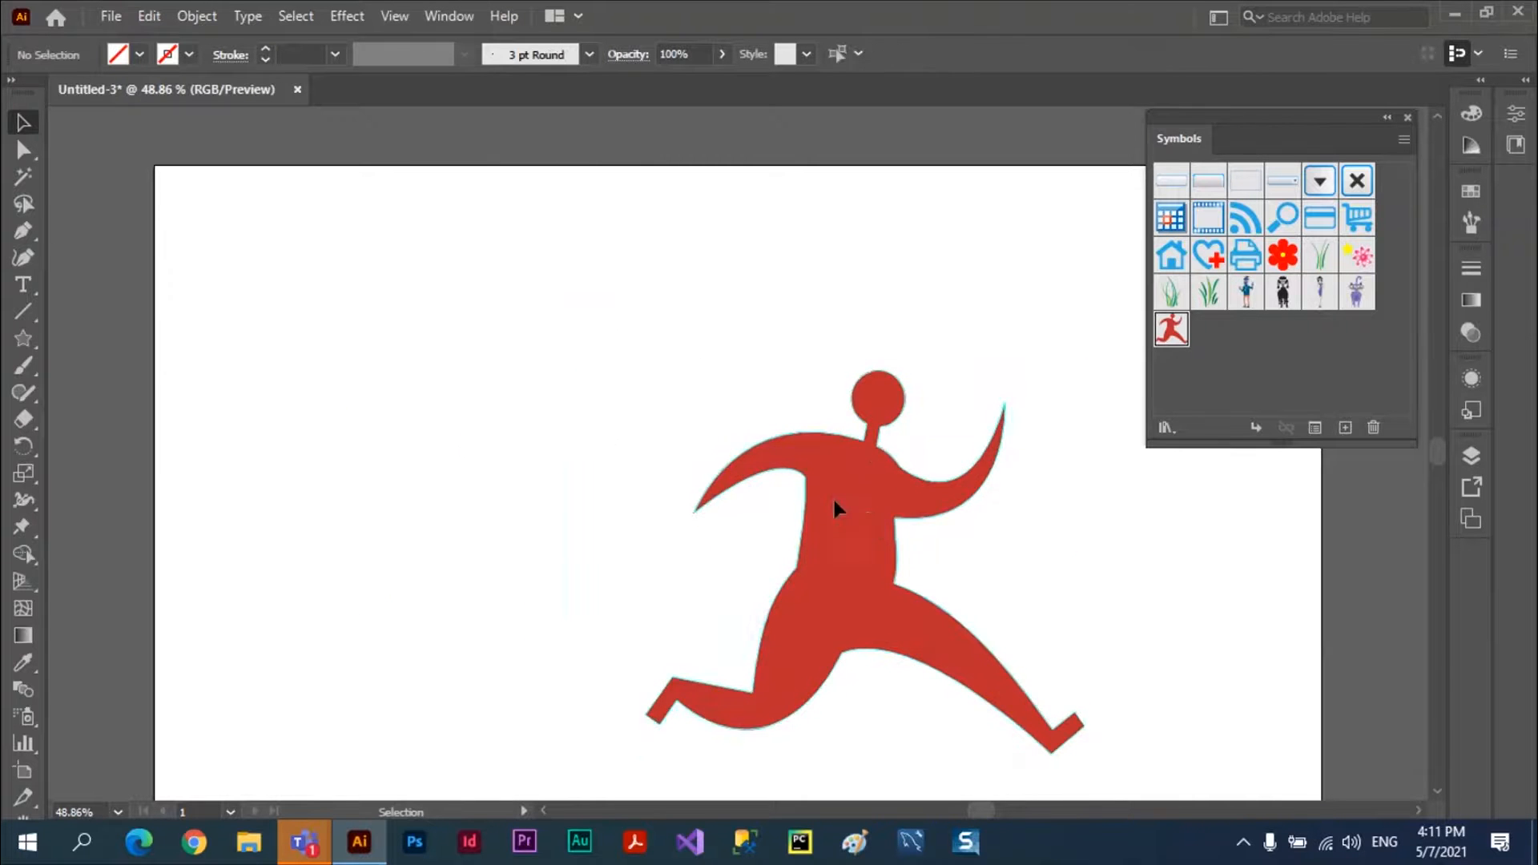
drag(851, 510, 612, 413)
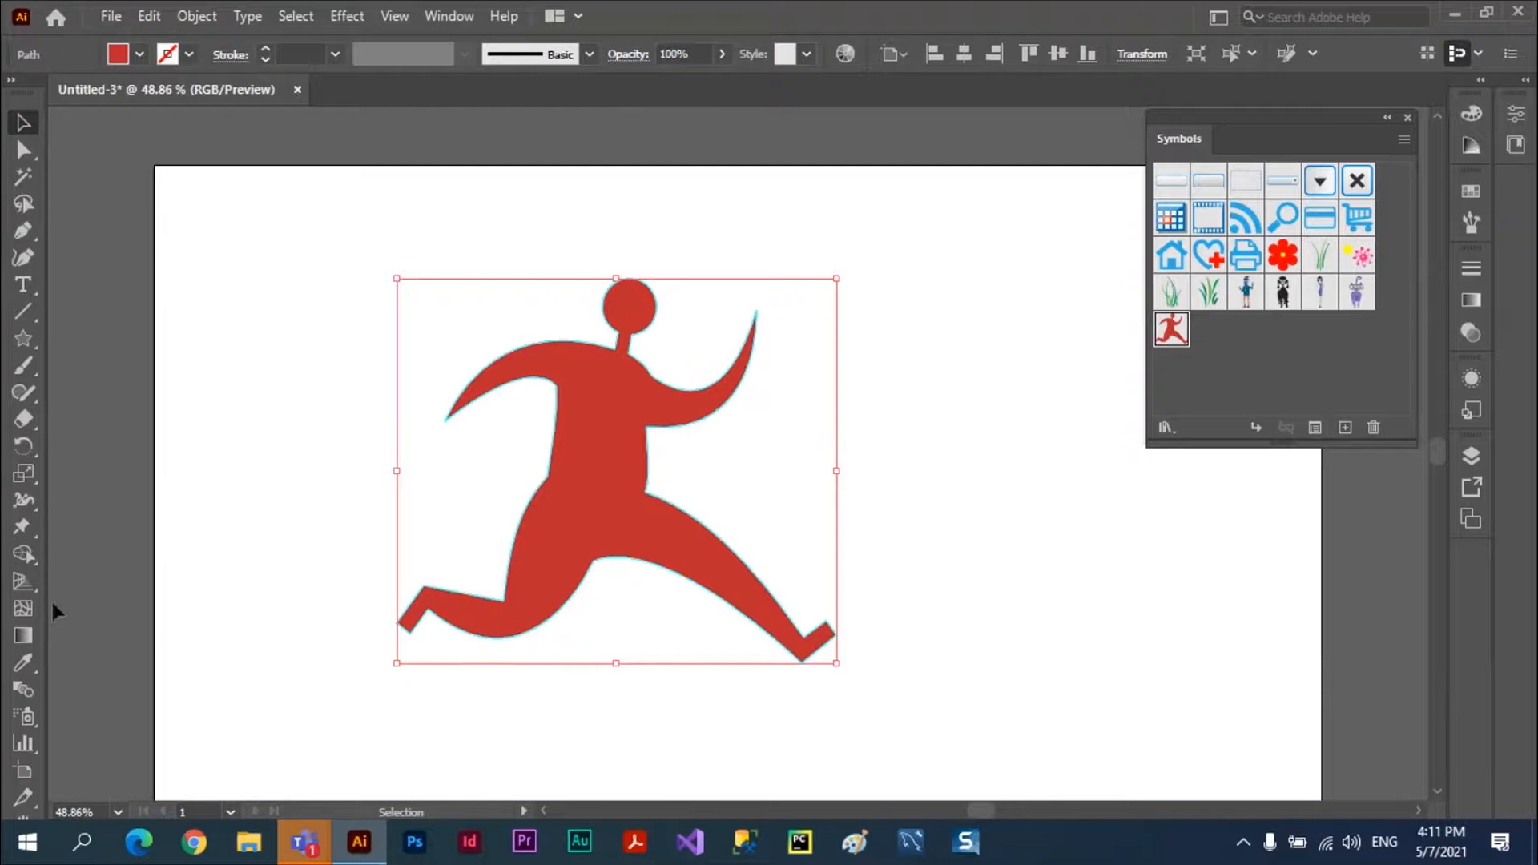
click(21, 527)
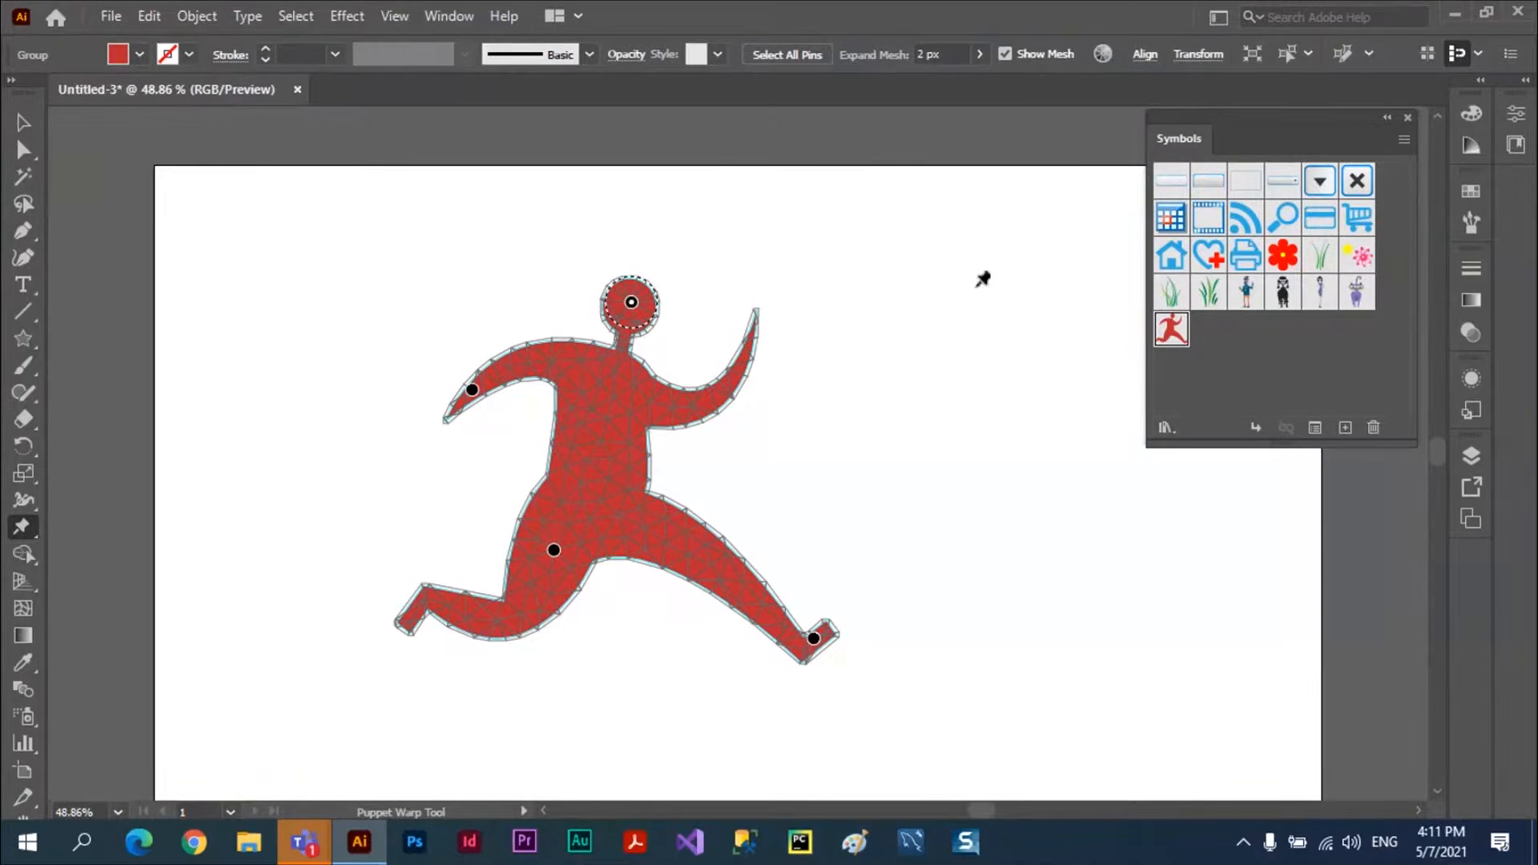
key(v)
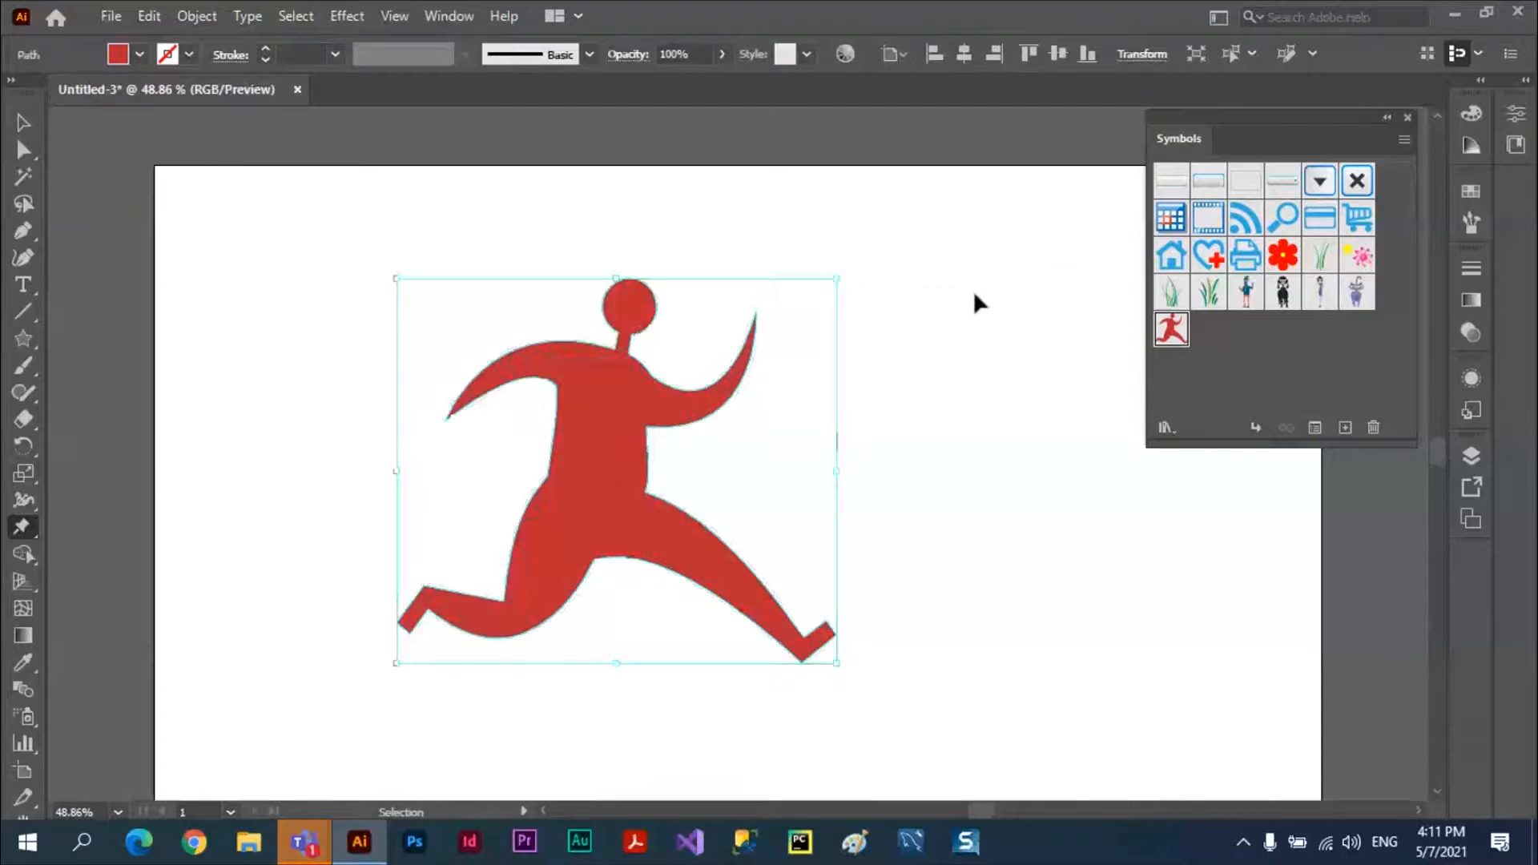
key(ctrl+z)
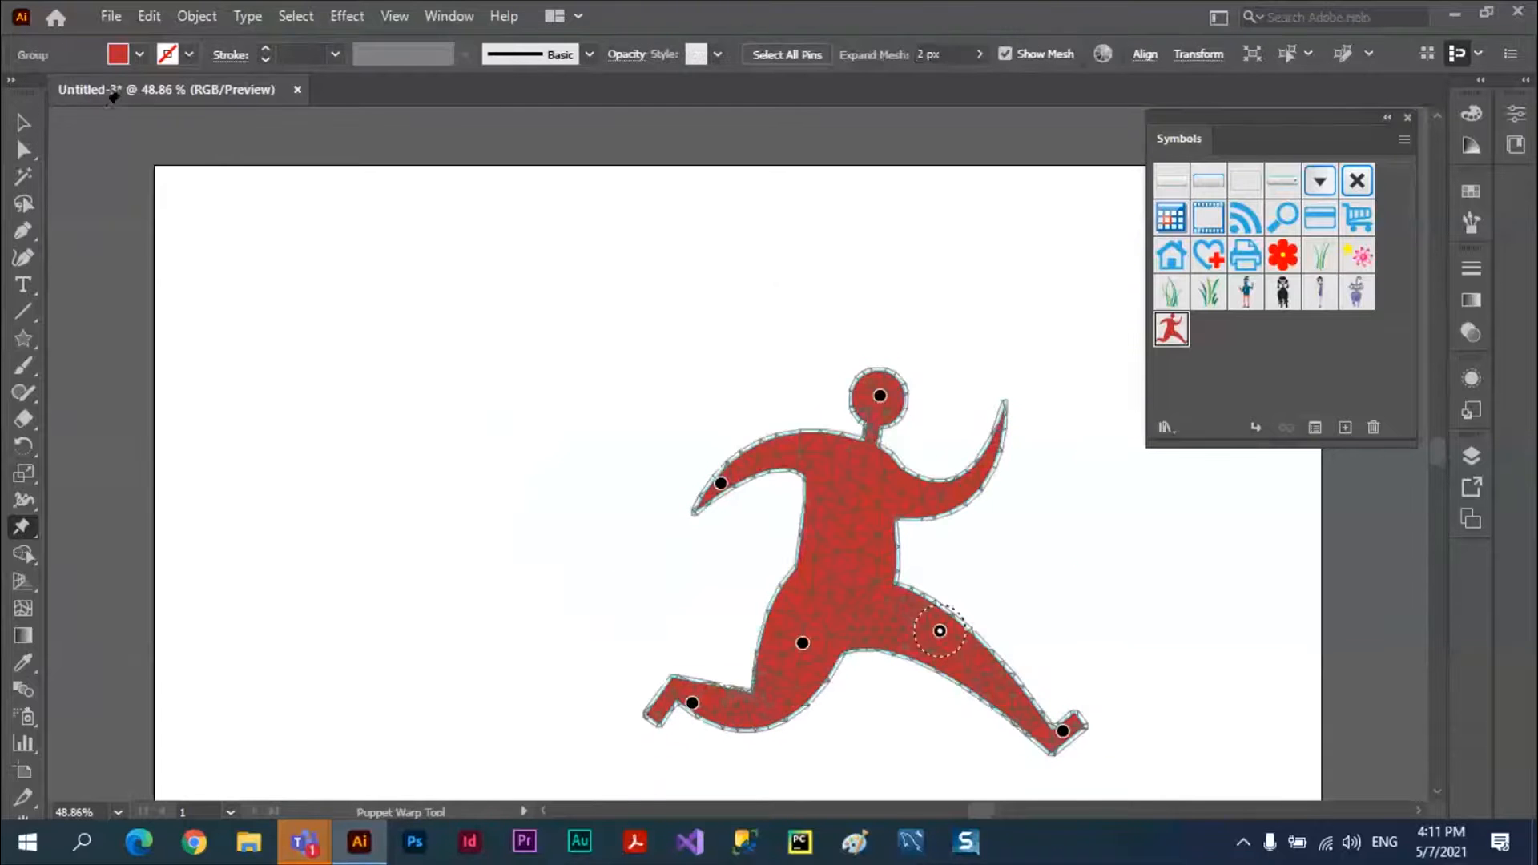
click(140, 54)
key(ctrl+z)
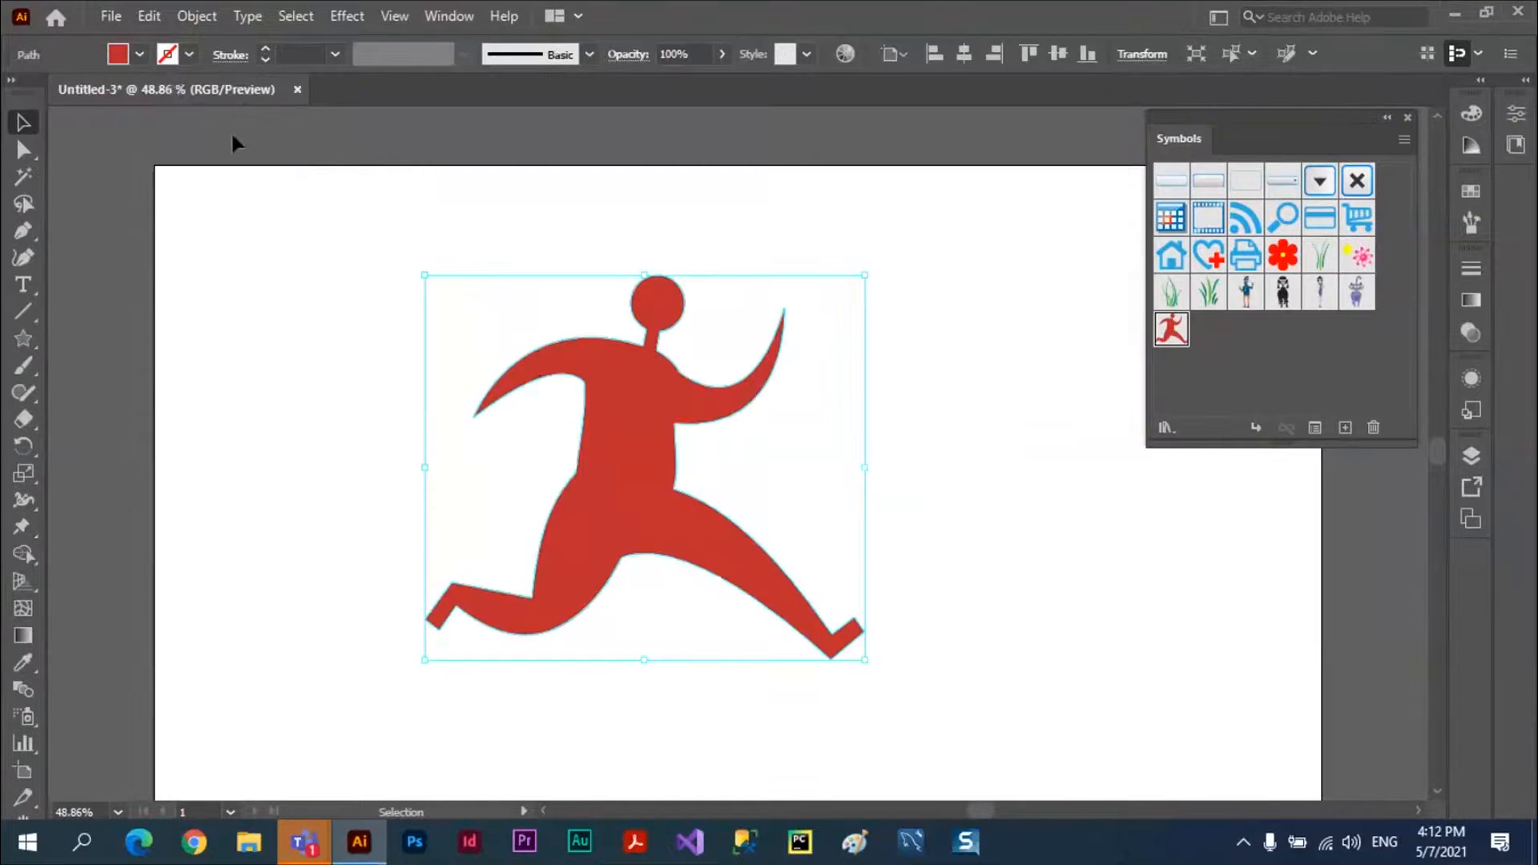
Fill the runner figure with cyan and apply the Puppet Warp tool to it
click(140, 55)
click(176, 95)
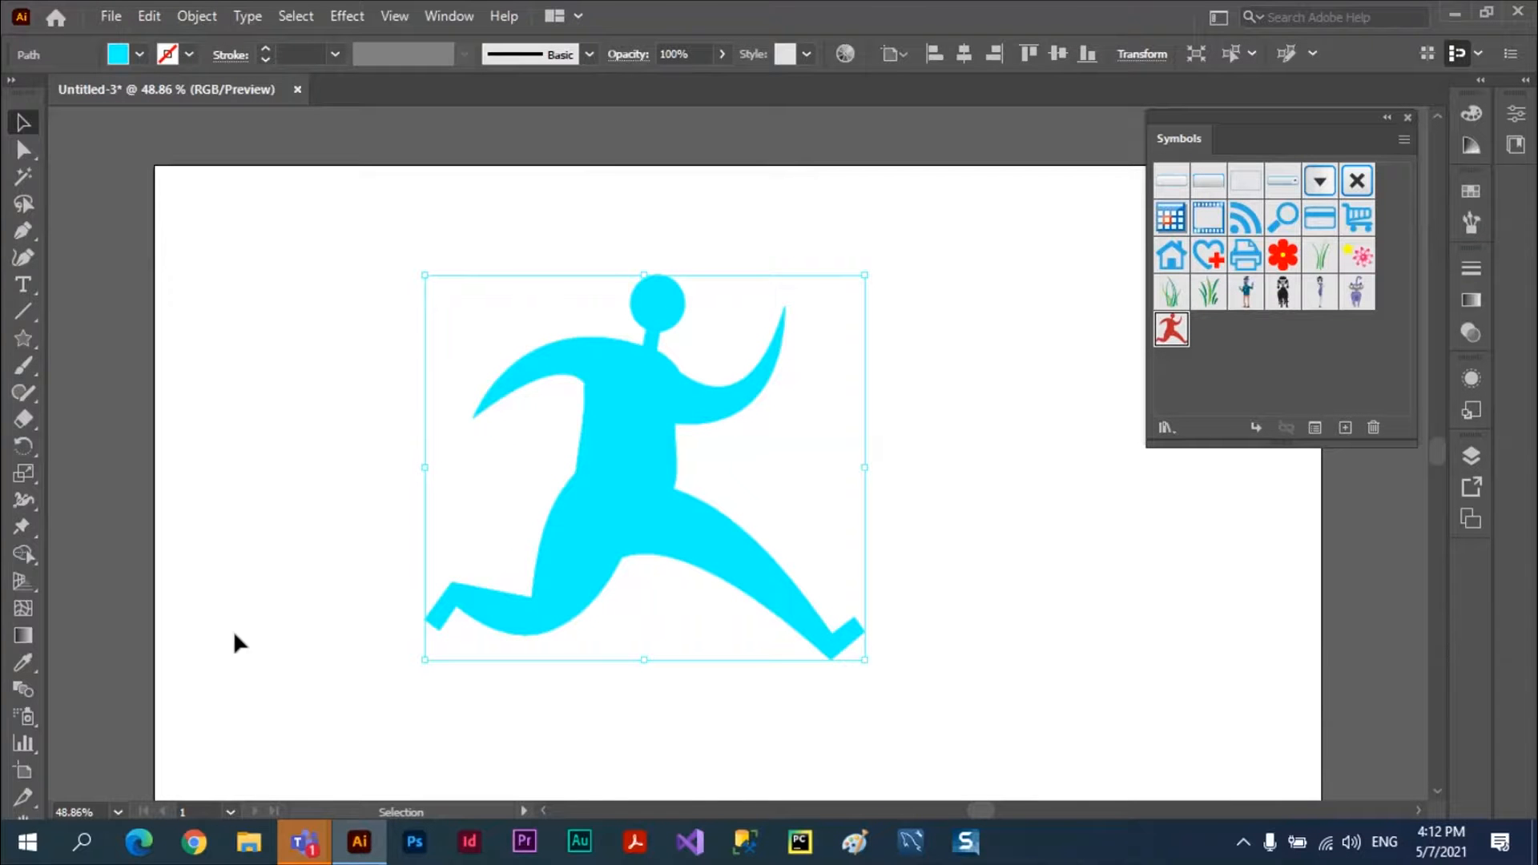
click(22, 527)
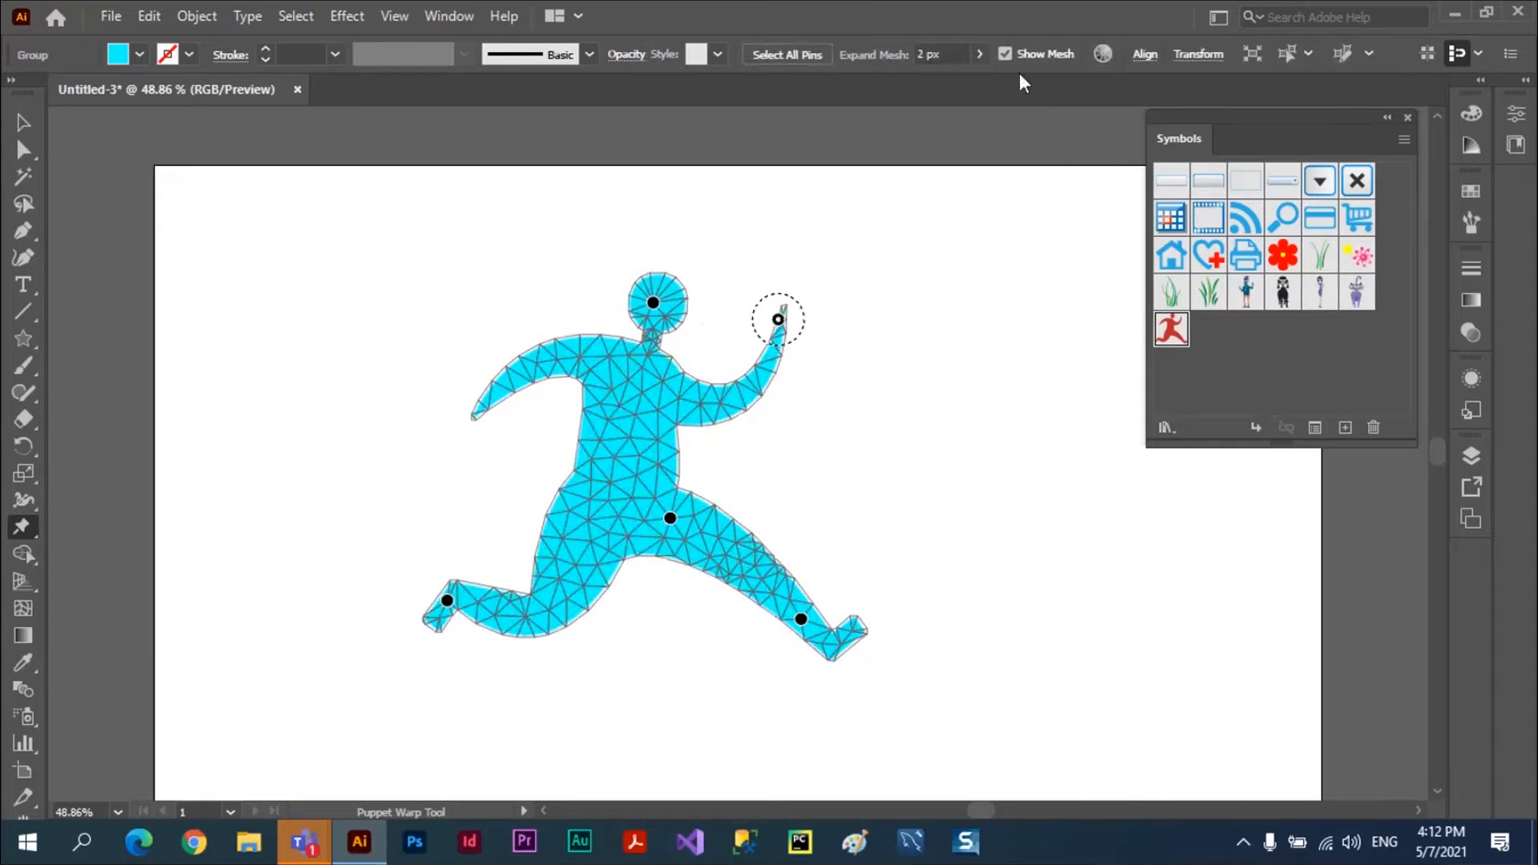
Hide the runner's puppet warp mesh and show it again to compare the display
click(1004, 53)
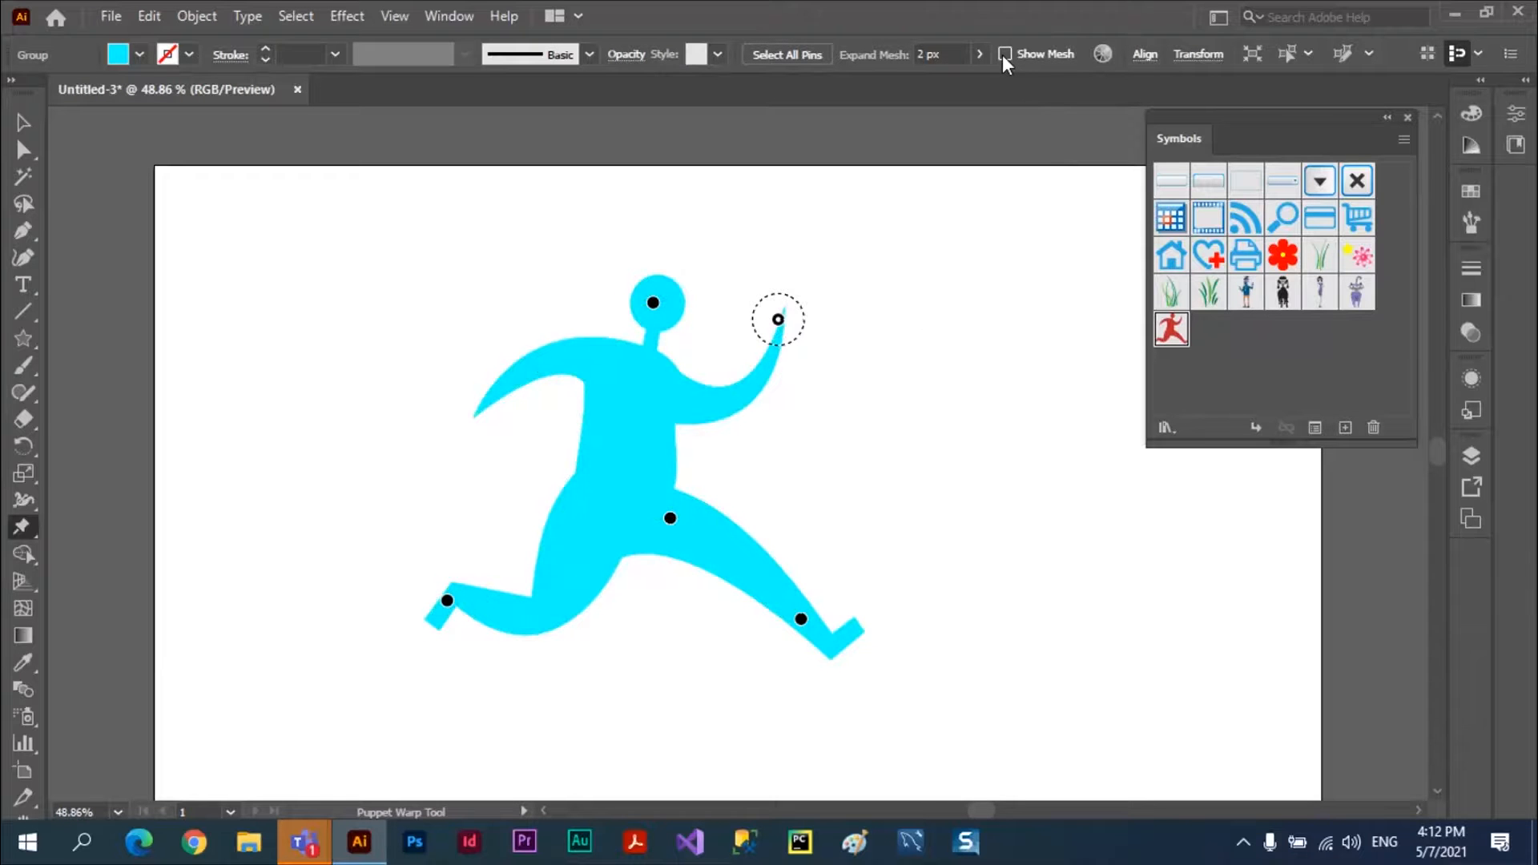
click(1003, 53)
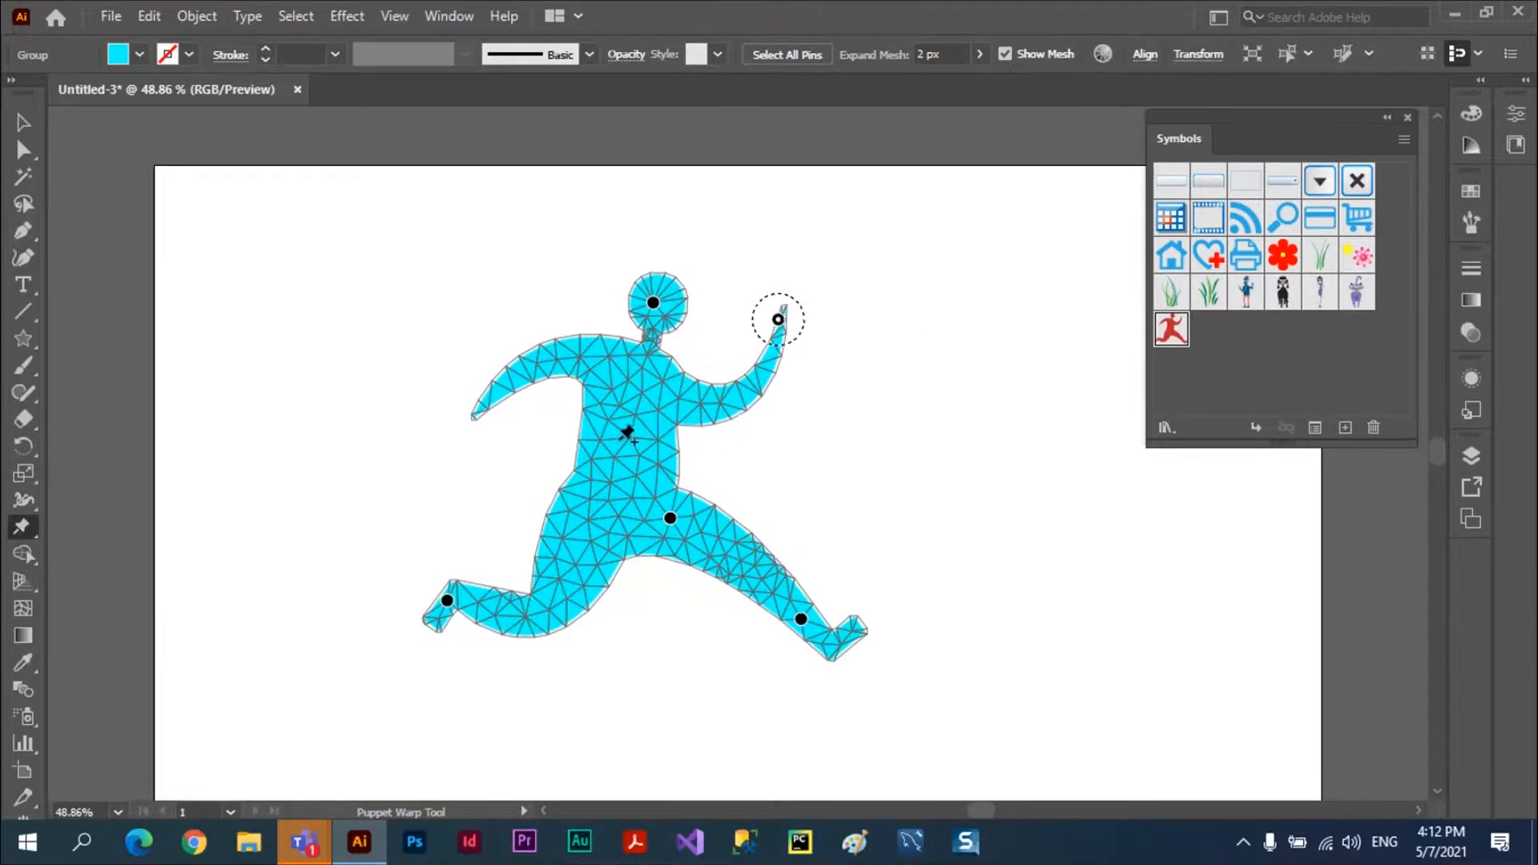
click(1006, 54)
click(1006, 54)
Delete all puppet warp pins from the runner's raised hand, hip, feet and head
key(Delete)
click(670, 519)
key(Delete)
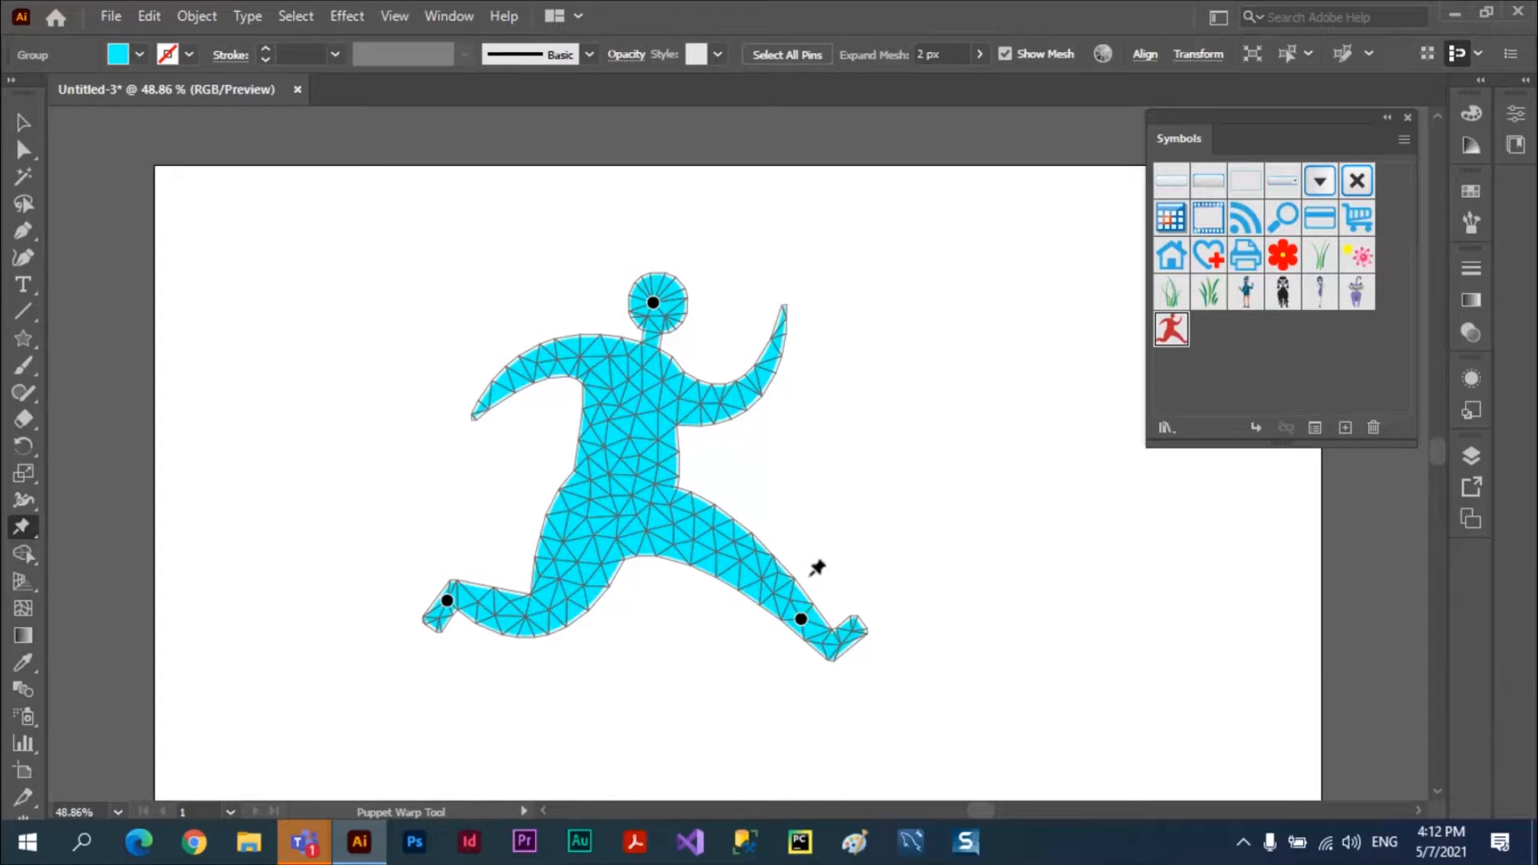
click(802, 620)
key(Delete)
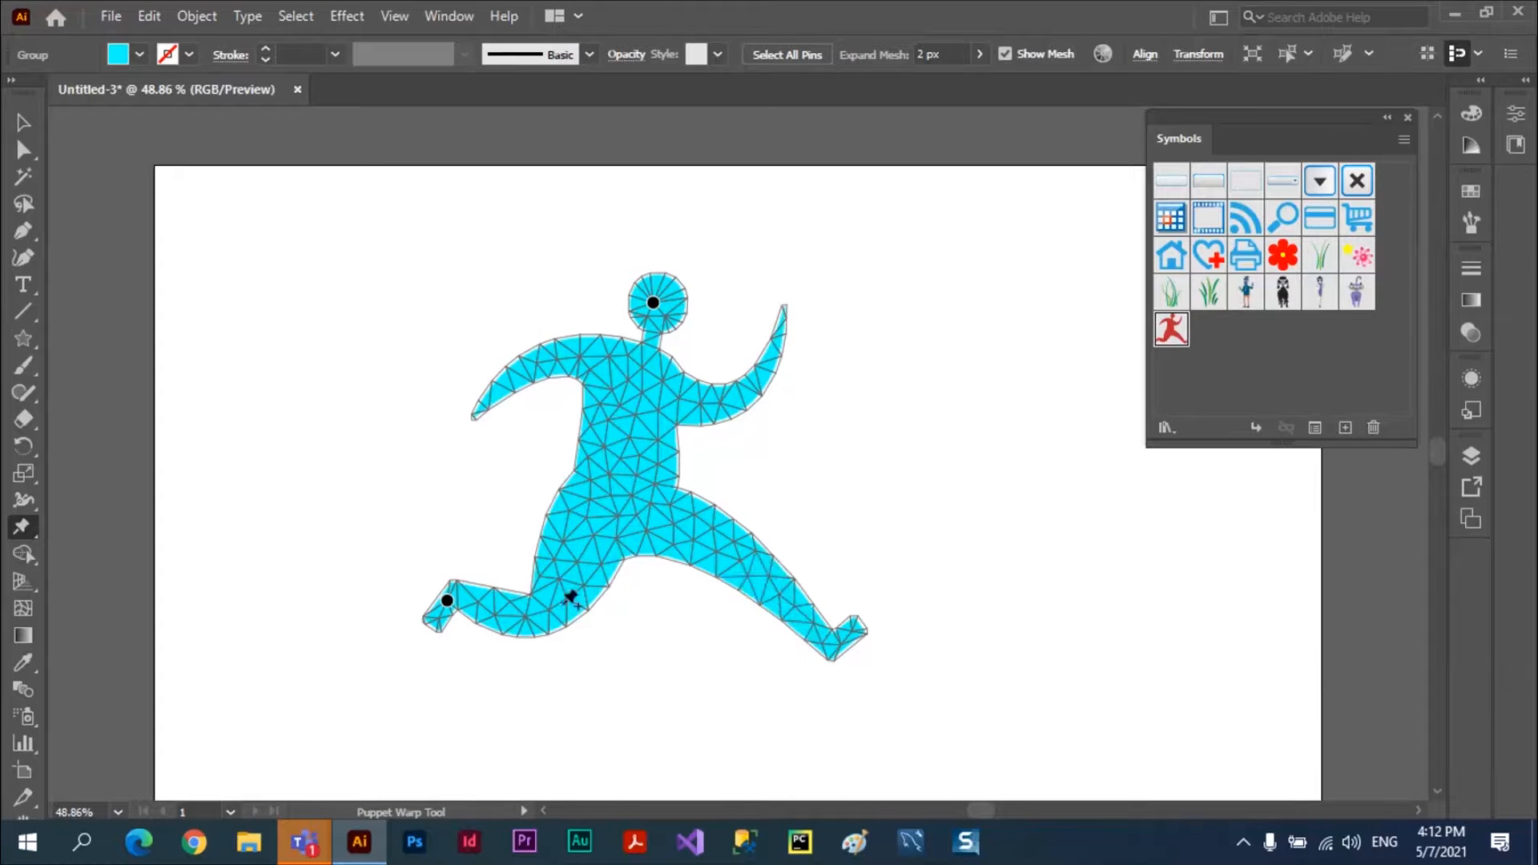
click(446, 601)
key(Delete)
click(653, 306)
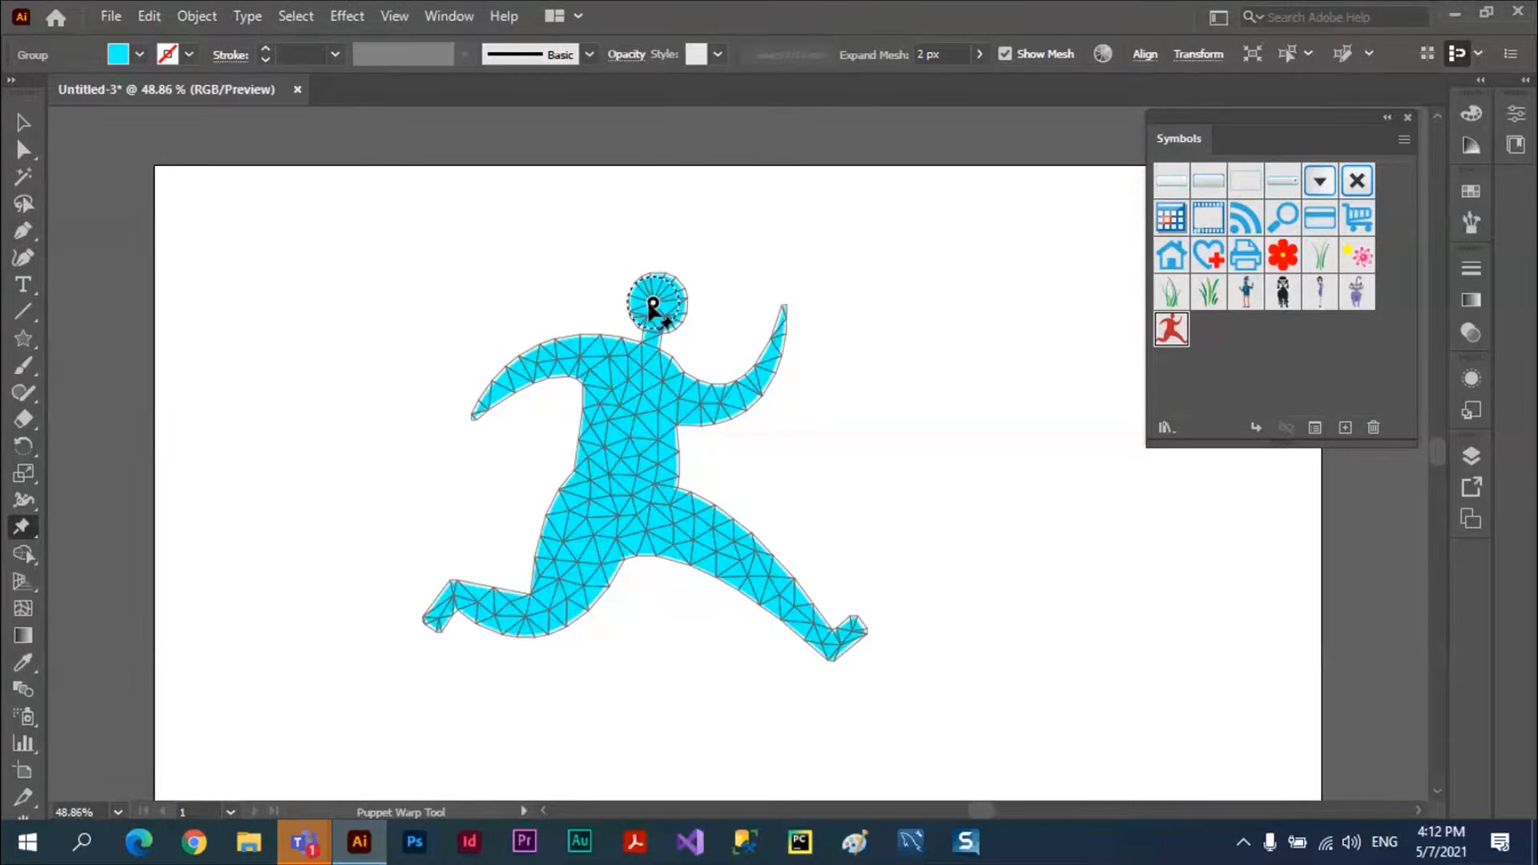
key(Delete)
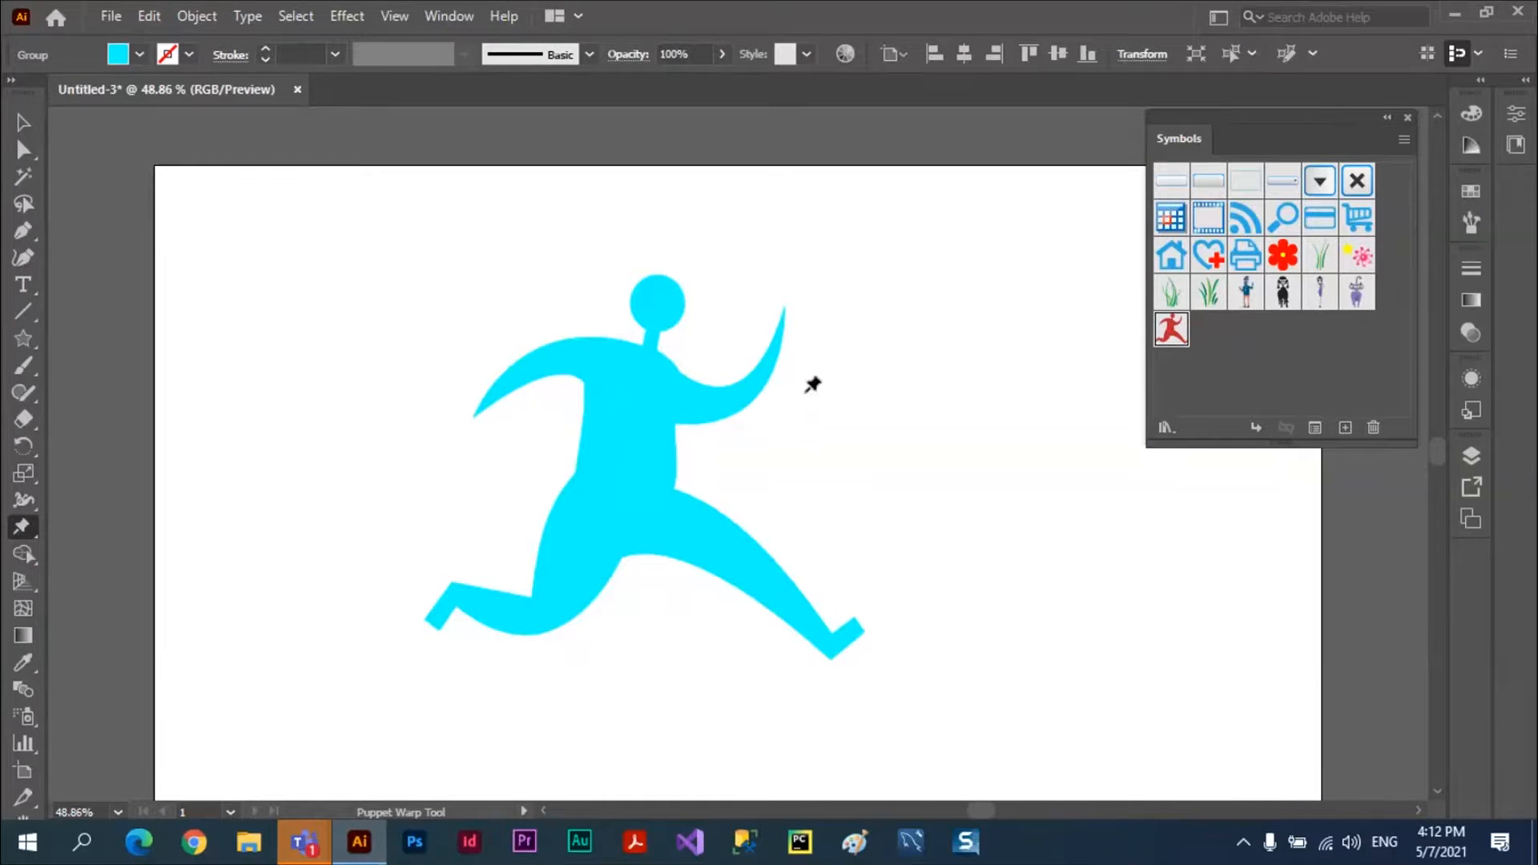
Pin the runner's head and hips with Puppet Warp, shifting the head slightly up and backward
click(661, 305)
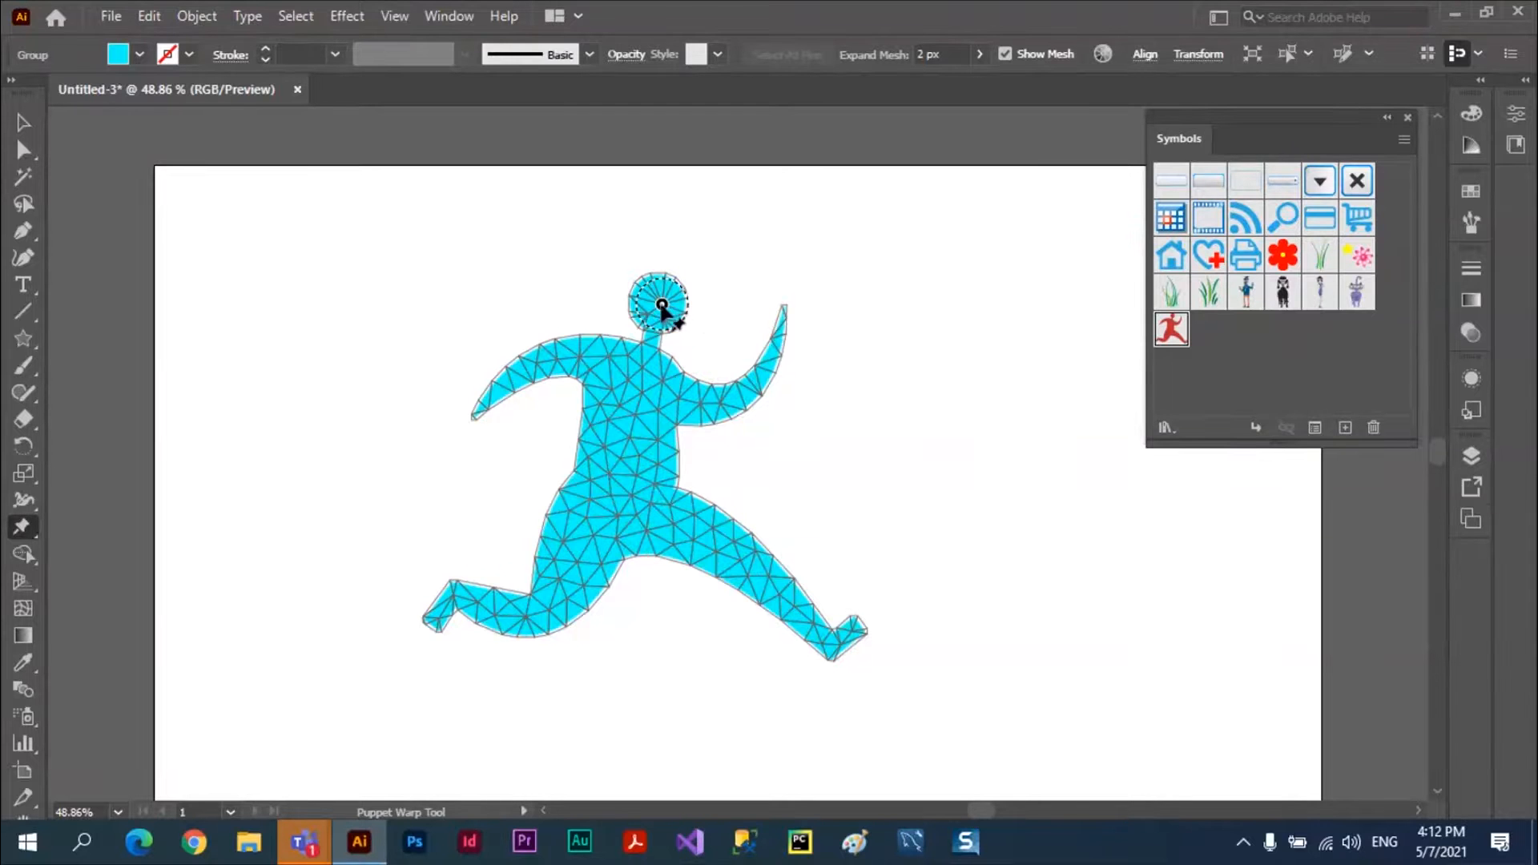
drag(661, 304, 655, 274)
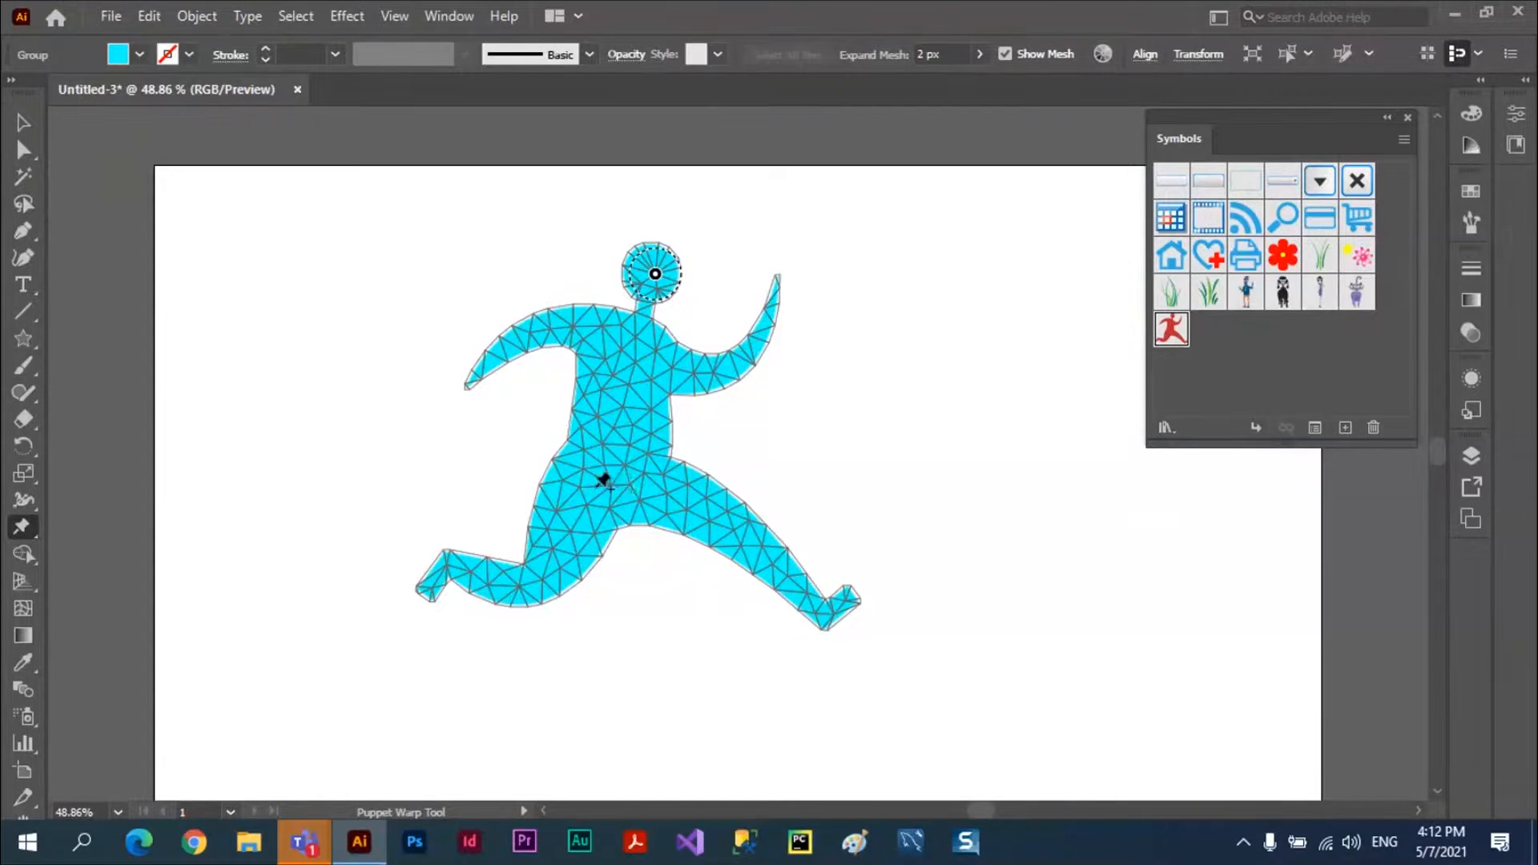
click(623, 487)
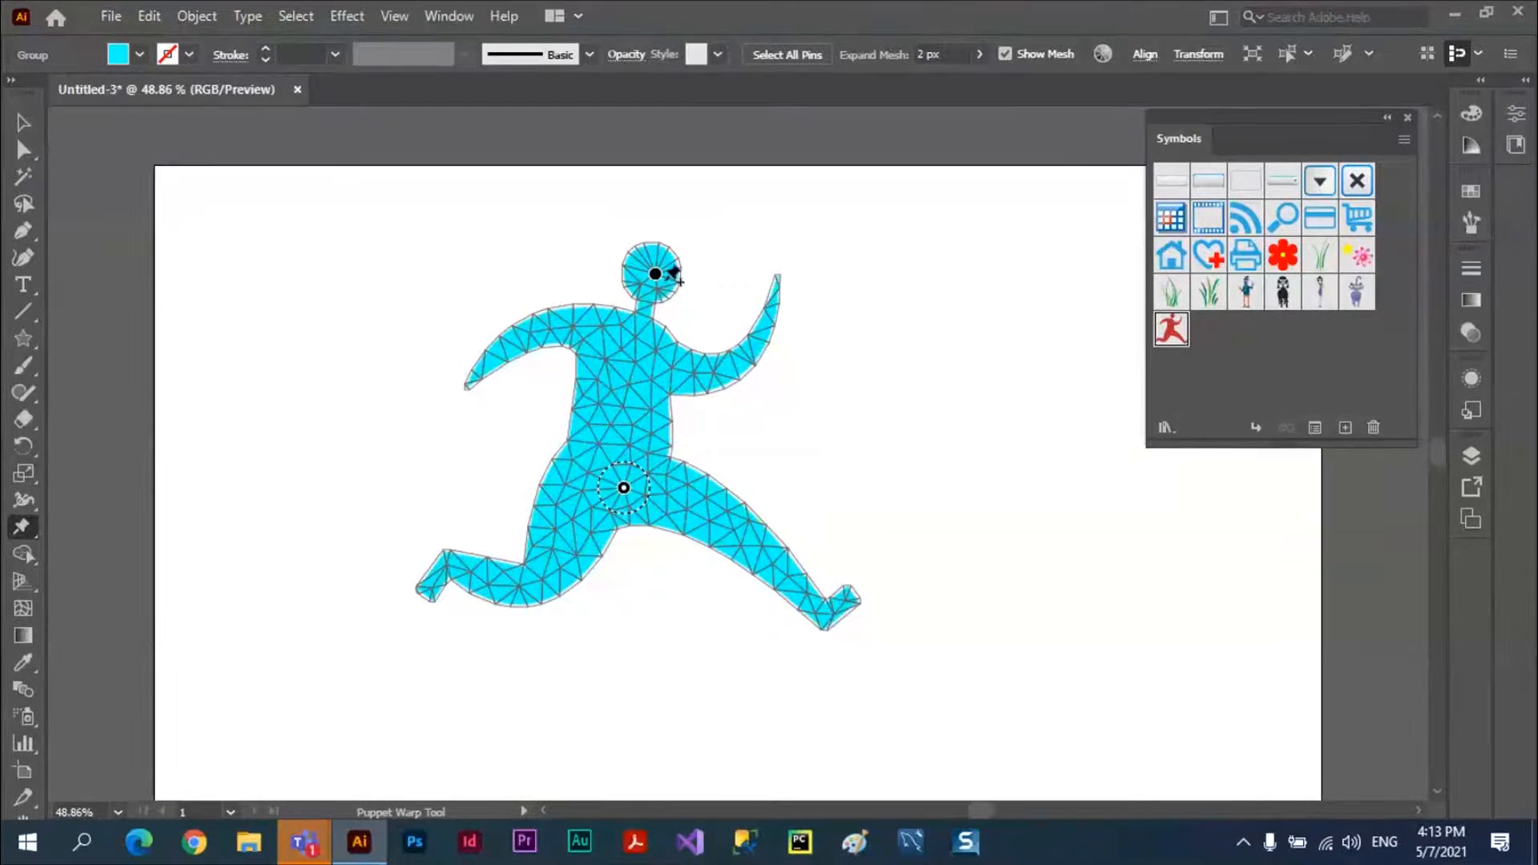
click(655, 274)
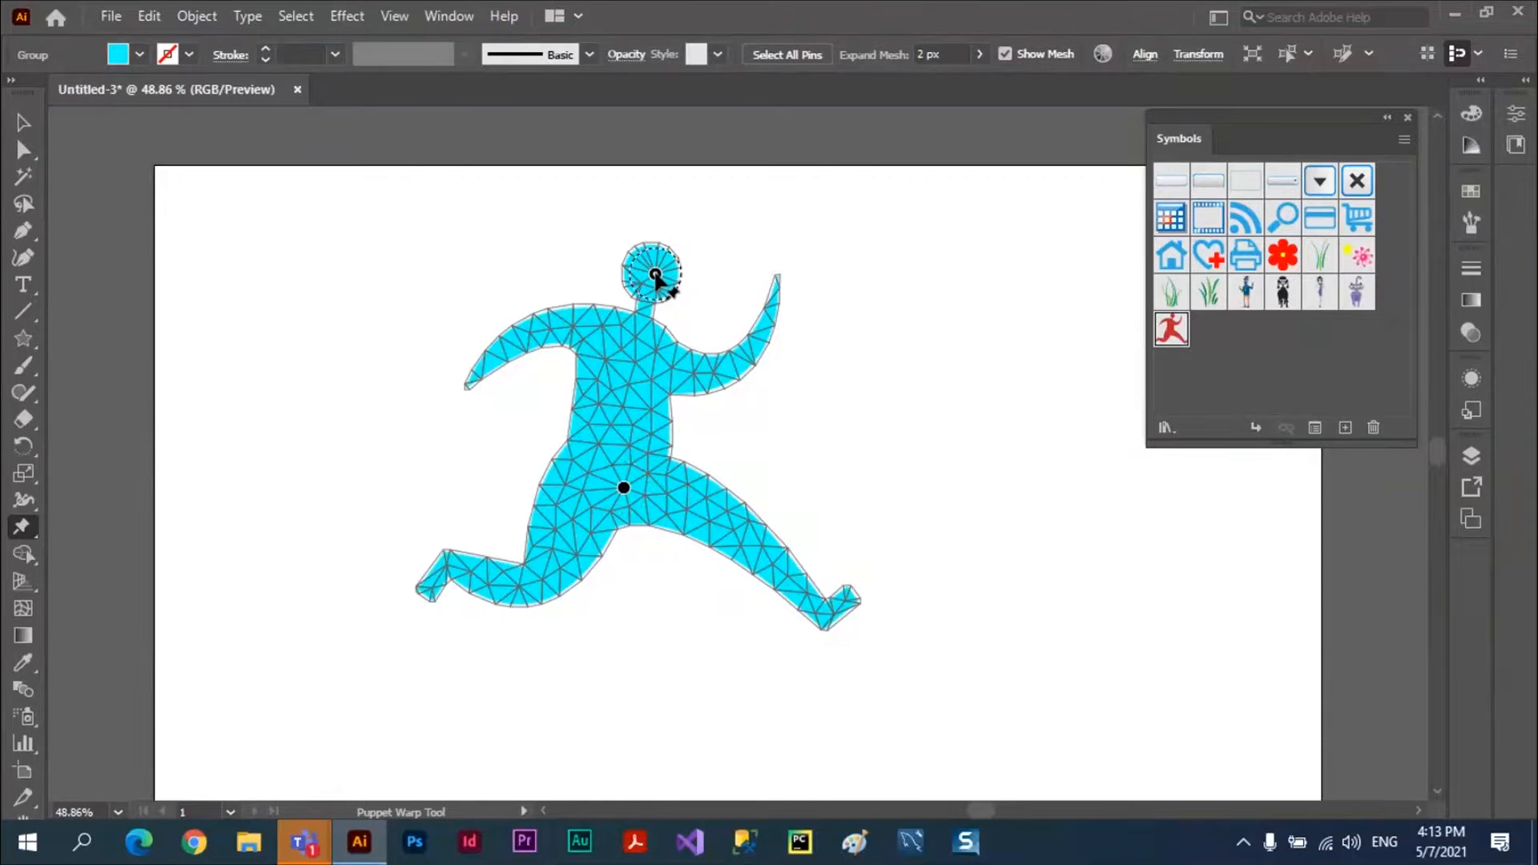
mouse_move(655, 275)
mouse_down()
mouse_move(833, 318)
mouse_move(737, 313)
mouse_move(659, 405)
mouse_move(696, 302)
mouse_move(673, 343)
mouse_move(673, 318)
mouse_move(734, 219)
mouse_move(641, 273)
mouse_up()
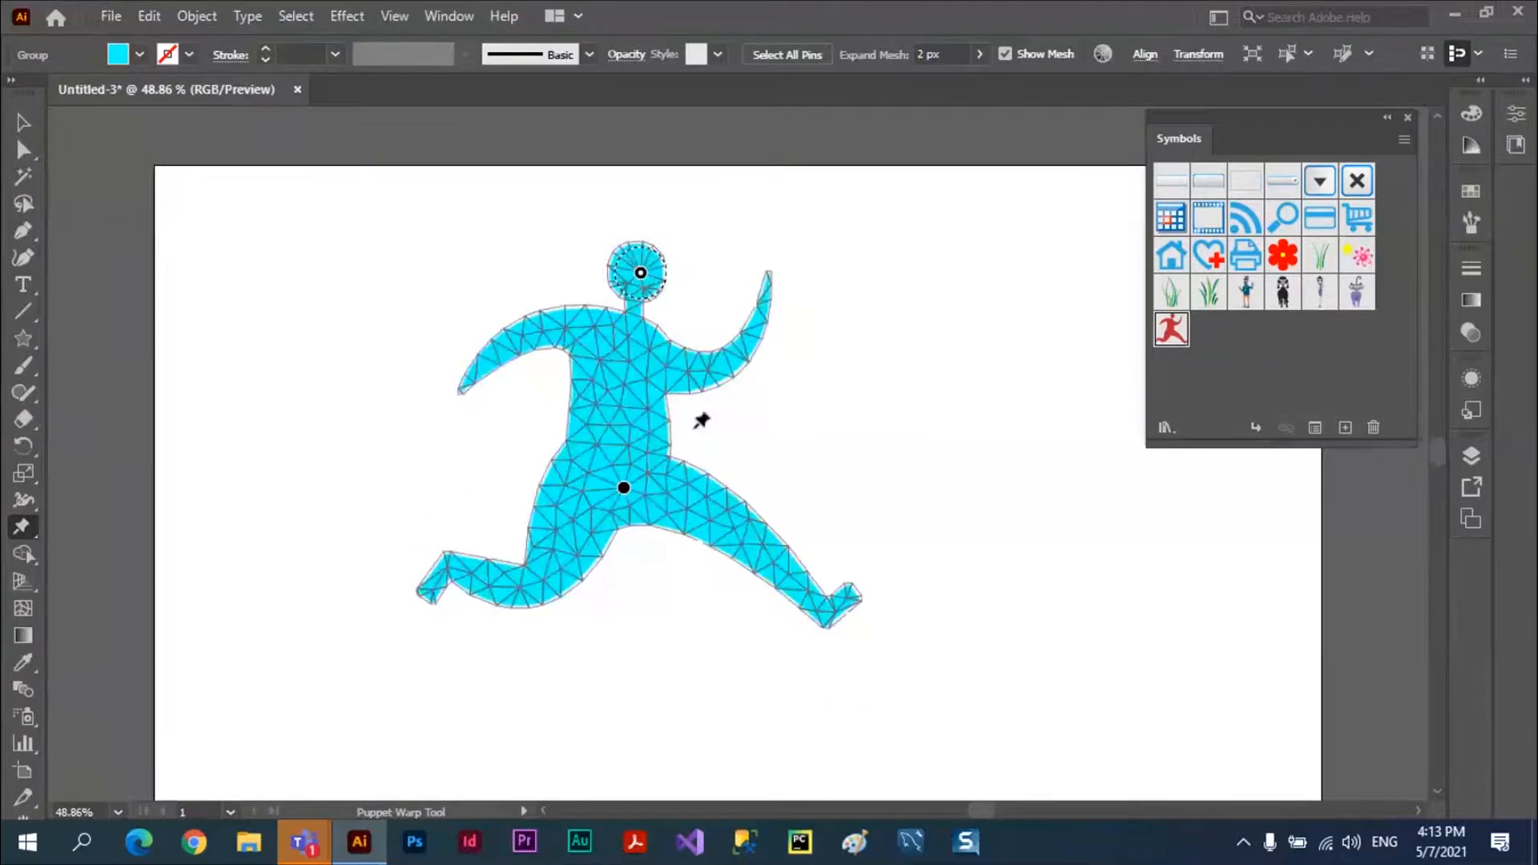
Pin the runner's front foot, both knees and rear foot, shifting the front foot slightly down and backward
click(843, 601)
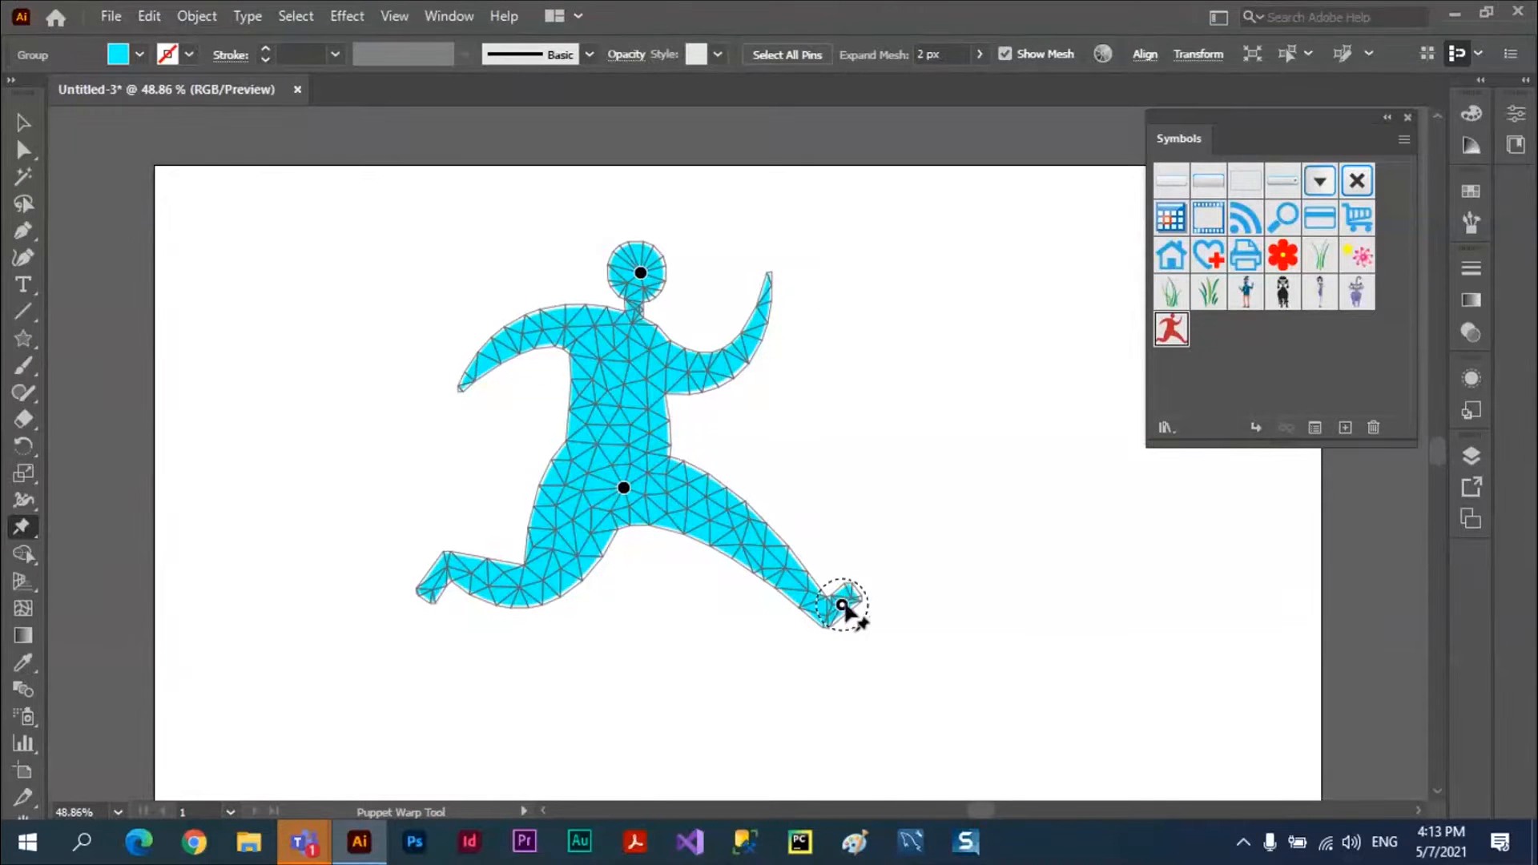
mouse_move(842, 605)
mouse_down()
mouse_move(920, 478)
mouse_move(694, 632)
mouse_move(501, 713)
mouse_move(847, 615)
mouse_move(829, 622)
mouse_up()
click(739, 538)
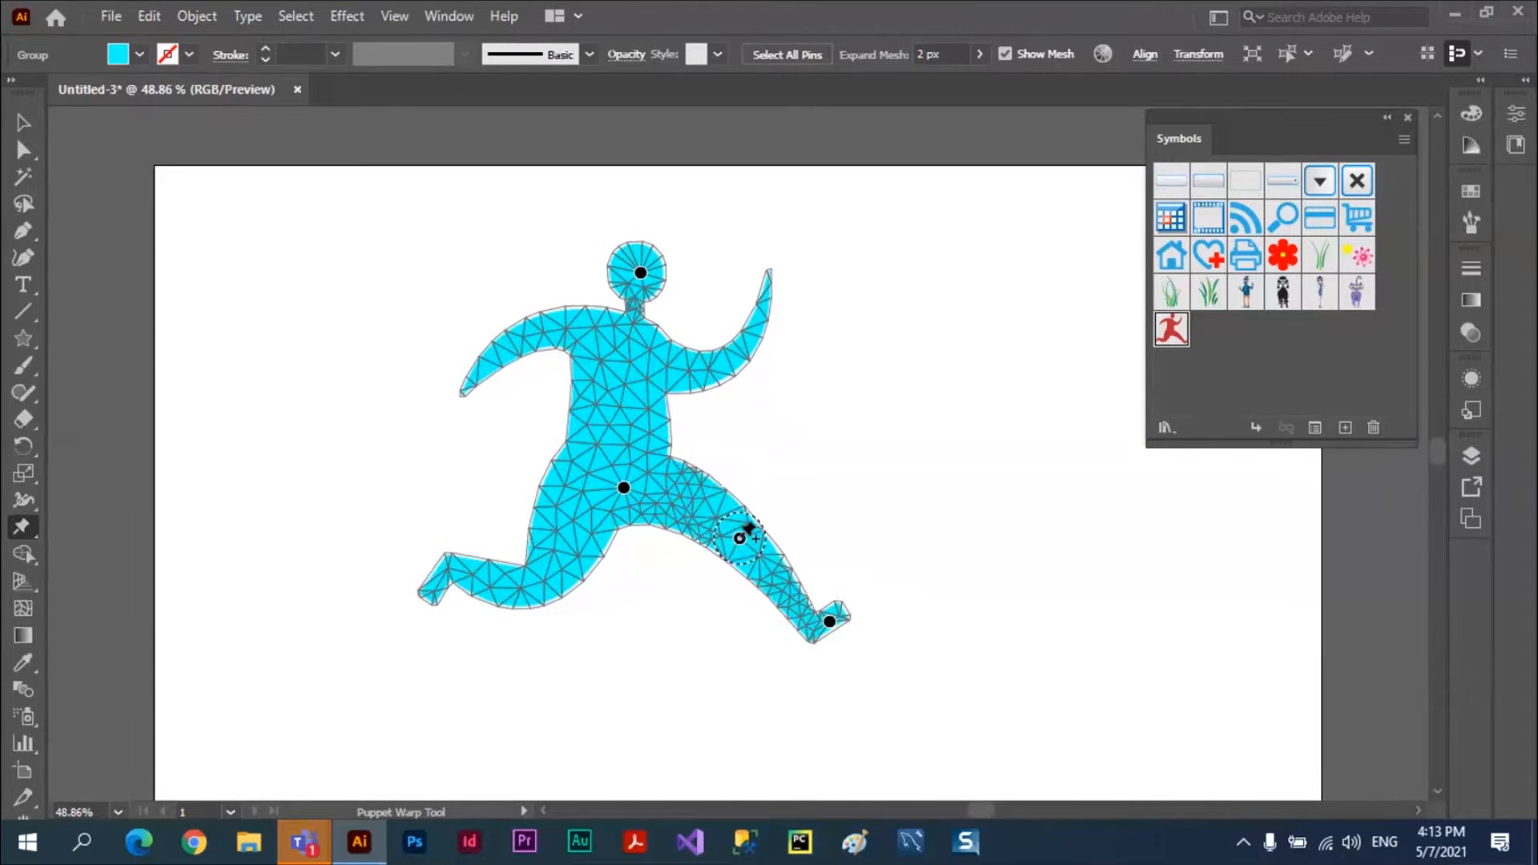
click(540, 594)
click(432, 587)
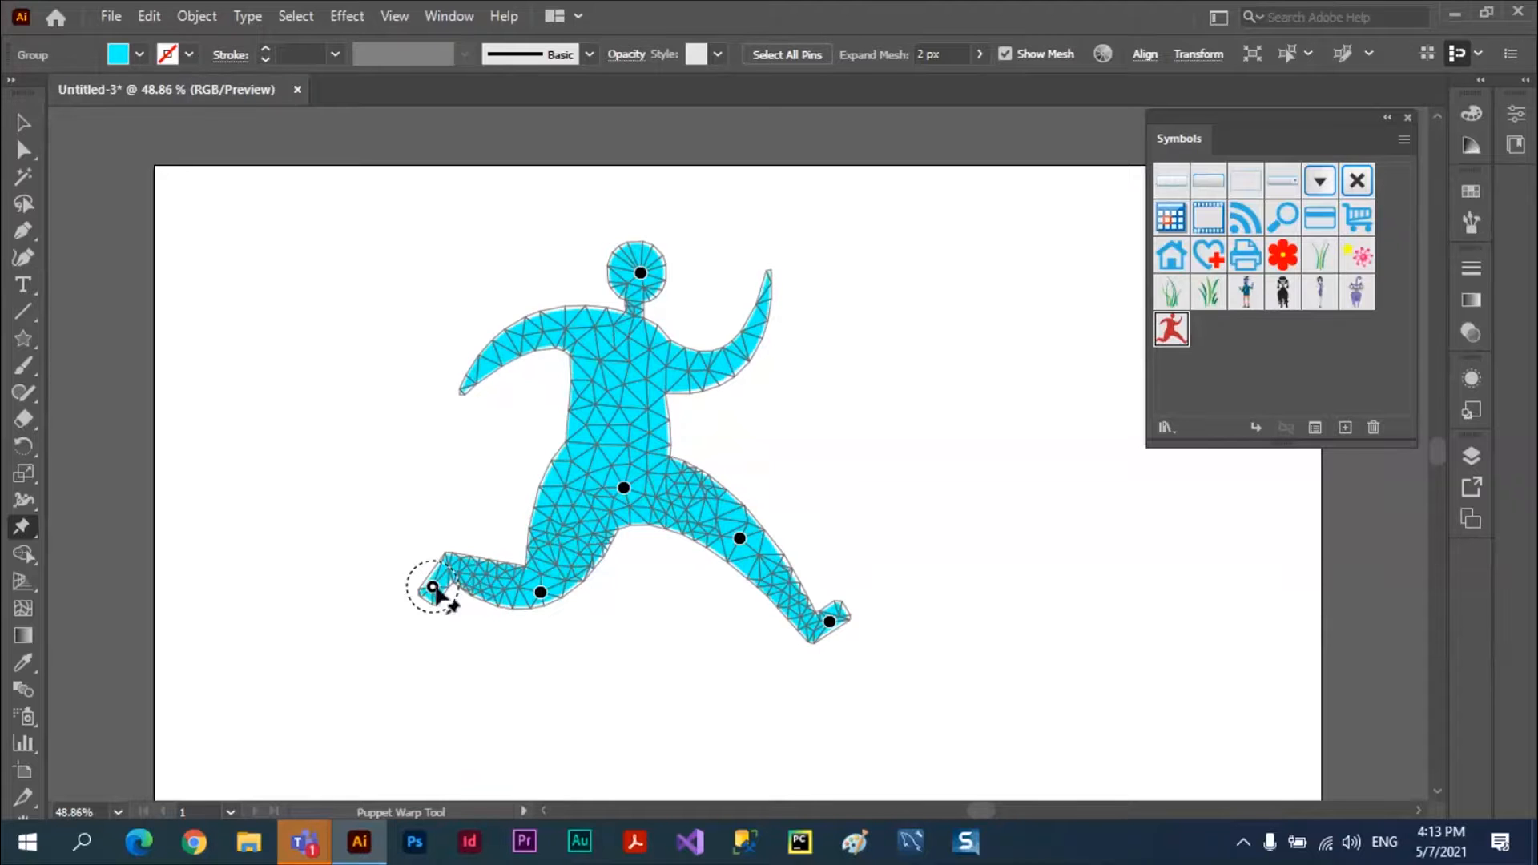
Pin both of the runner's arms at the shoulder, elbow and hand
click(576, 329)
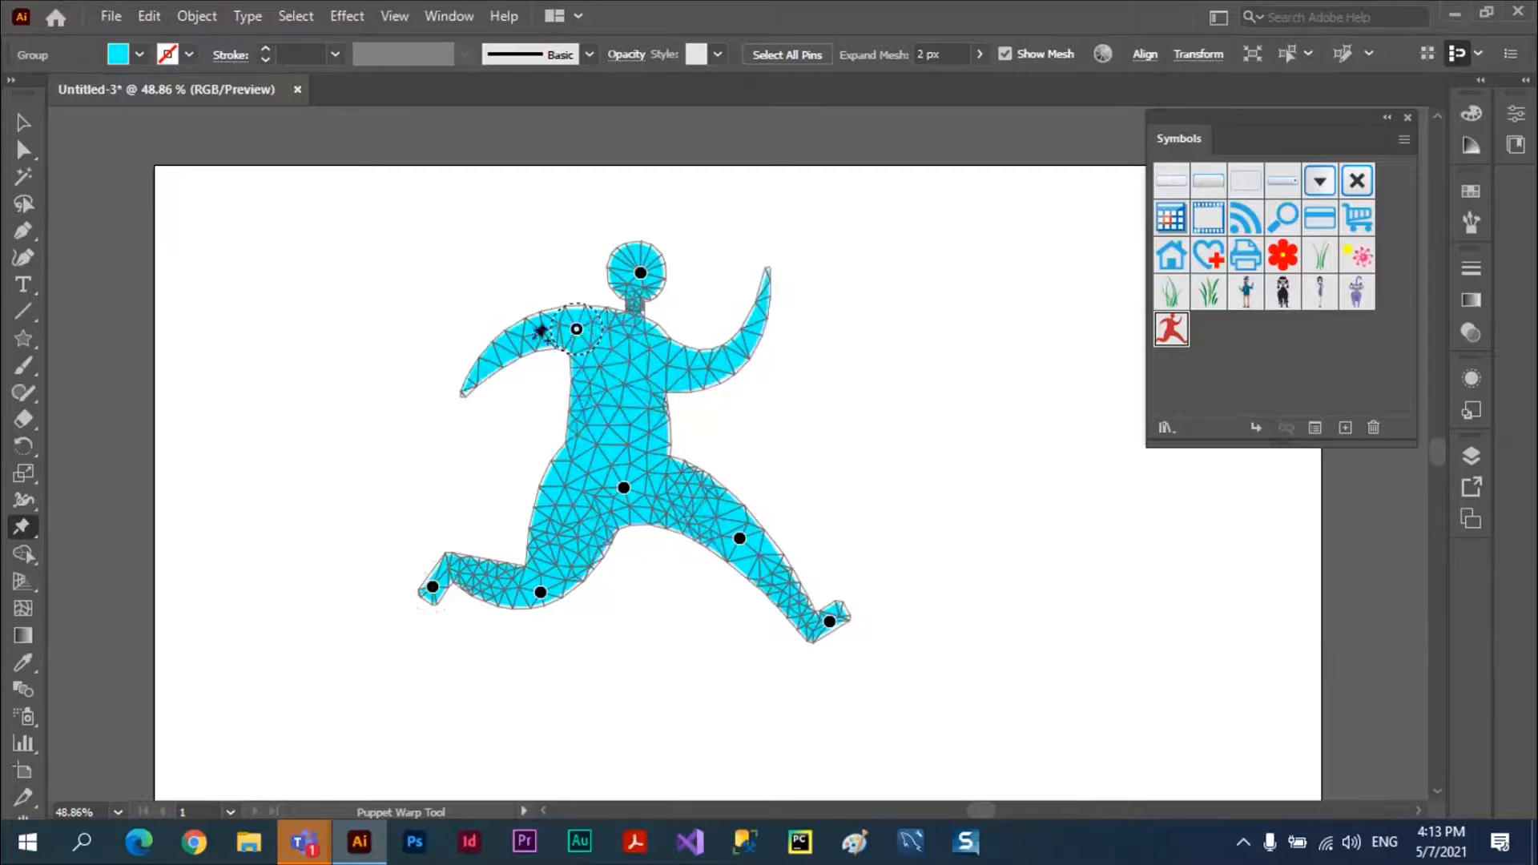
click(511, 344)
click(464, 390)
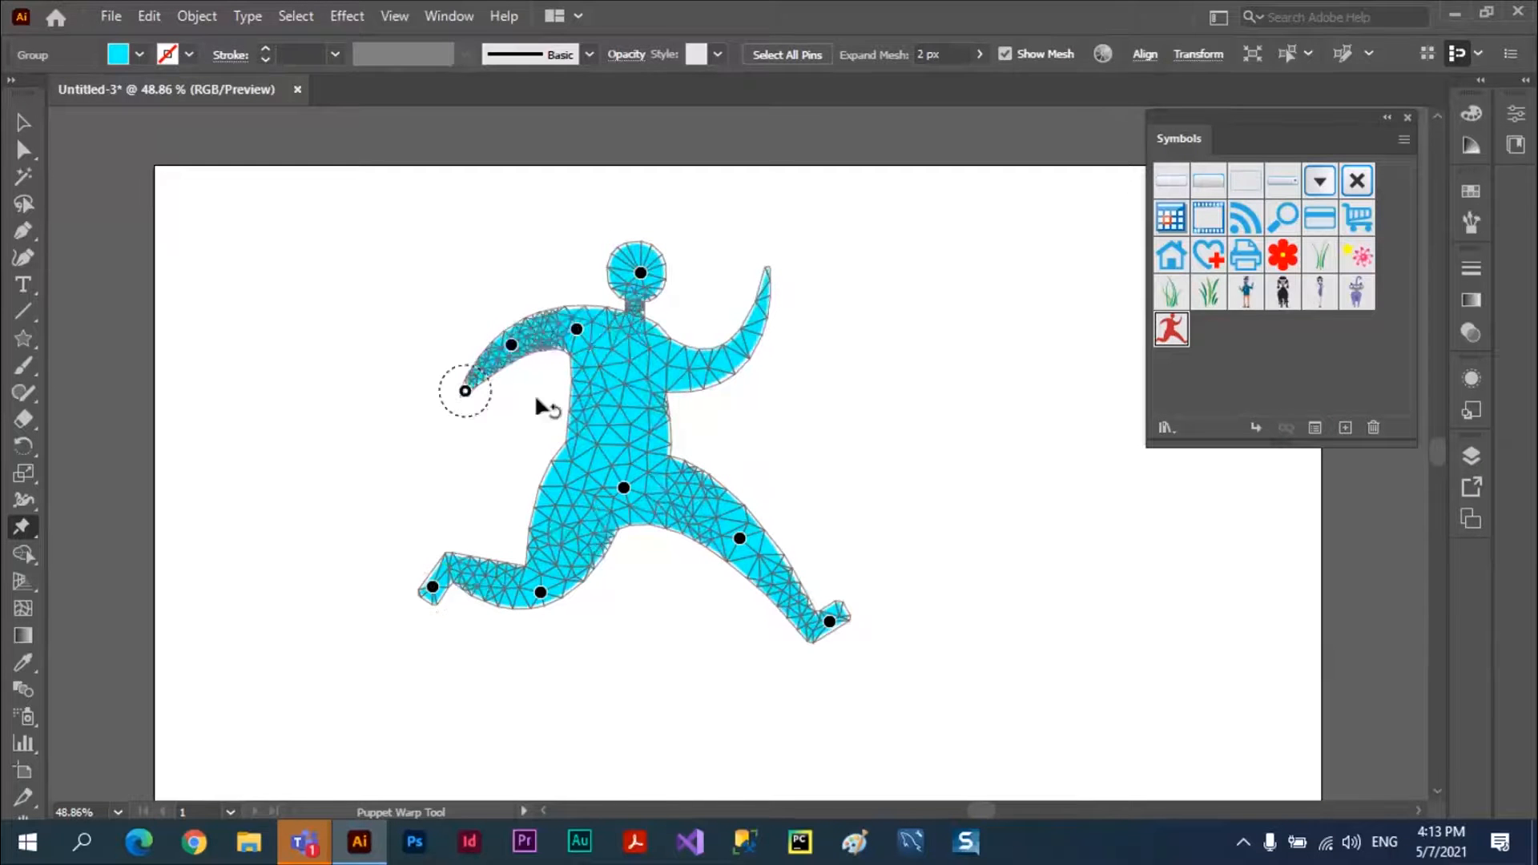
click(672, 356)
click(731, 361)
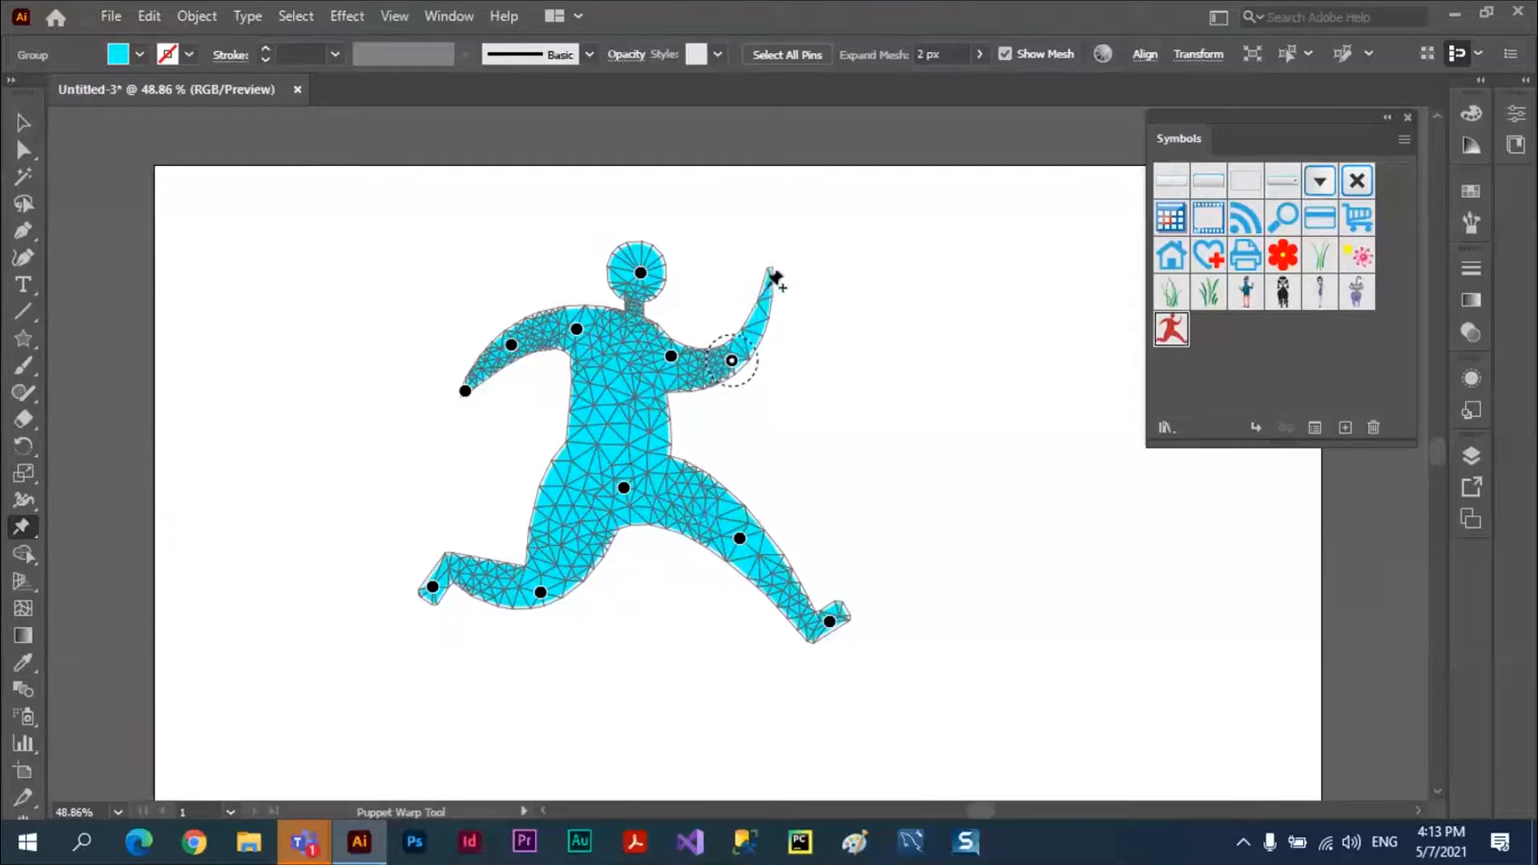
click(770, 276)
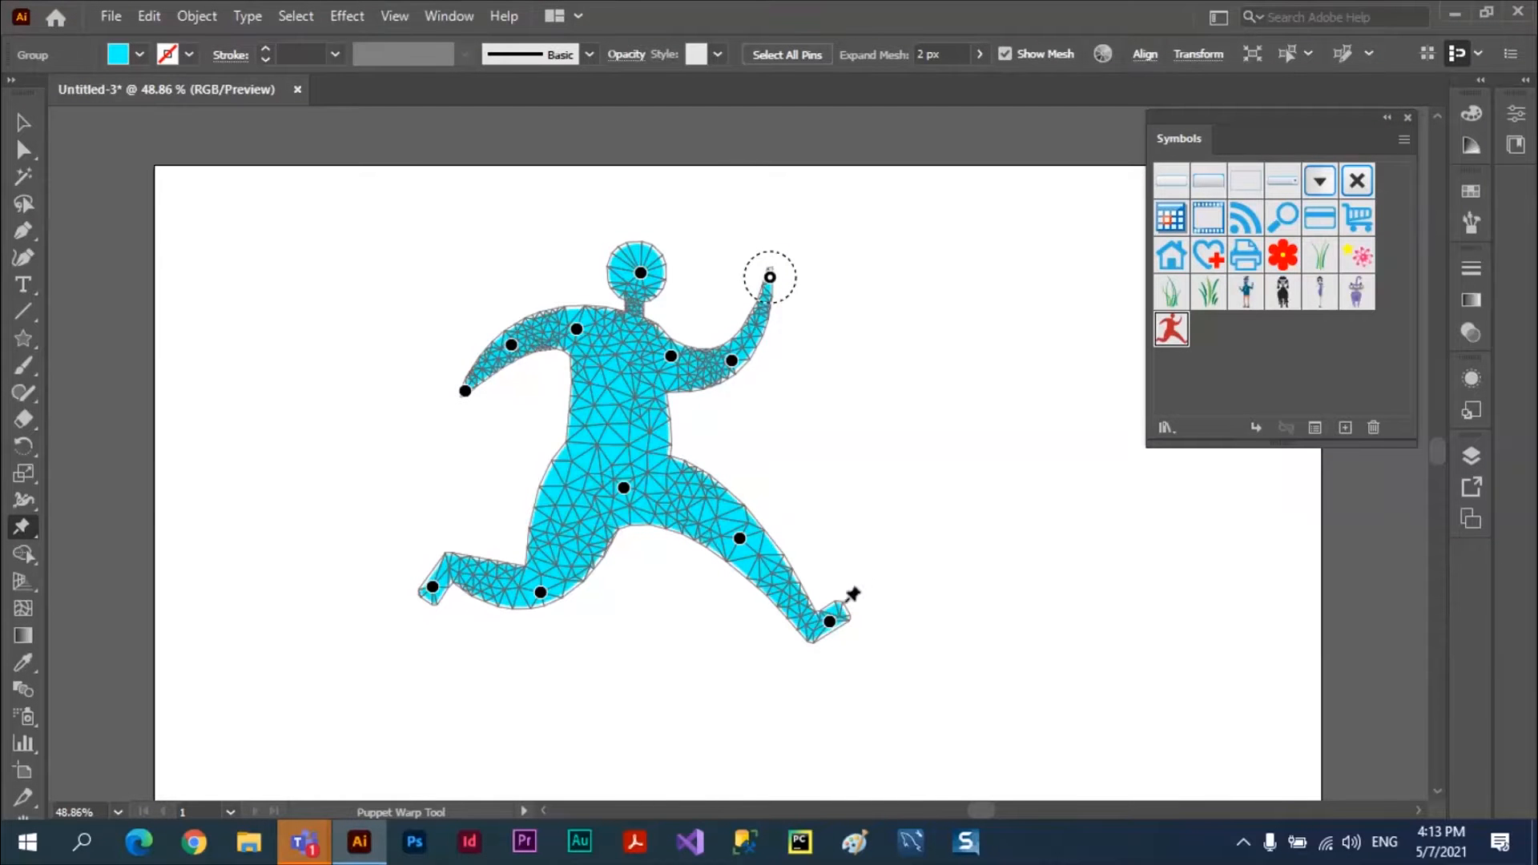
Test bending the front leg inward, and stretch both feet outward into a wide stride
drag(833, 623, 765, 648)
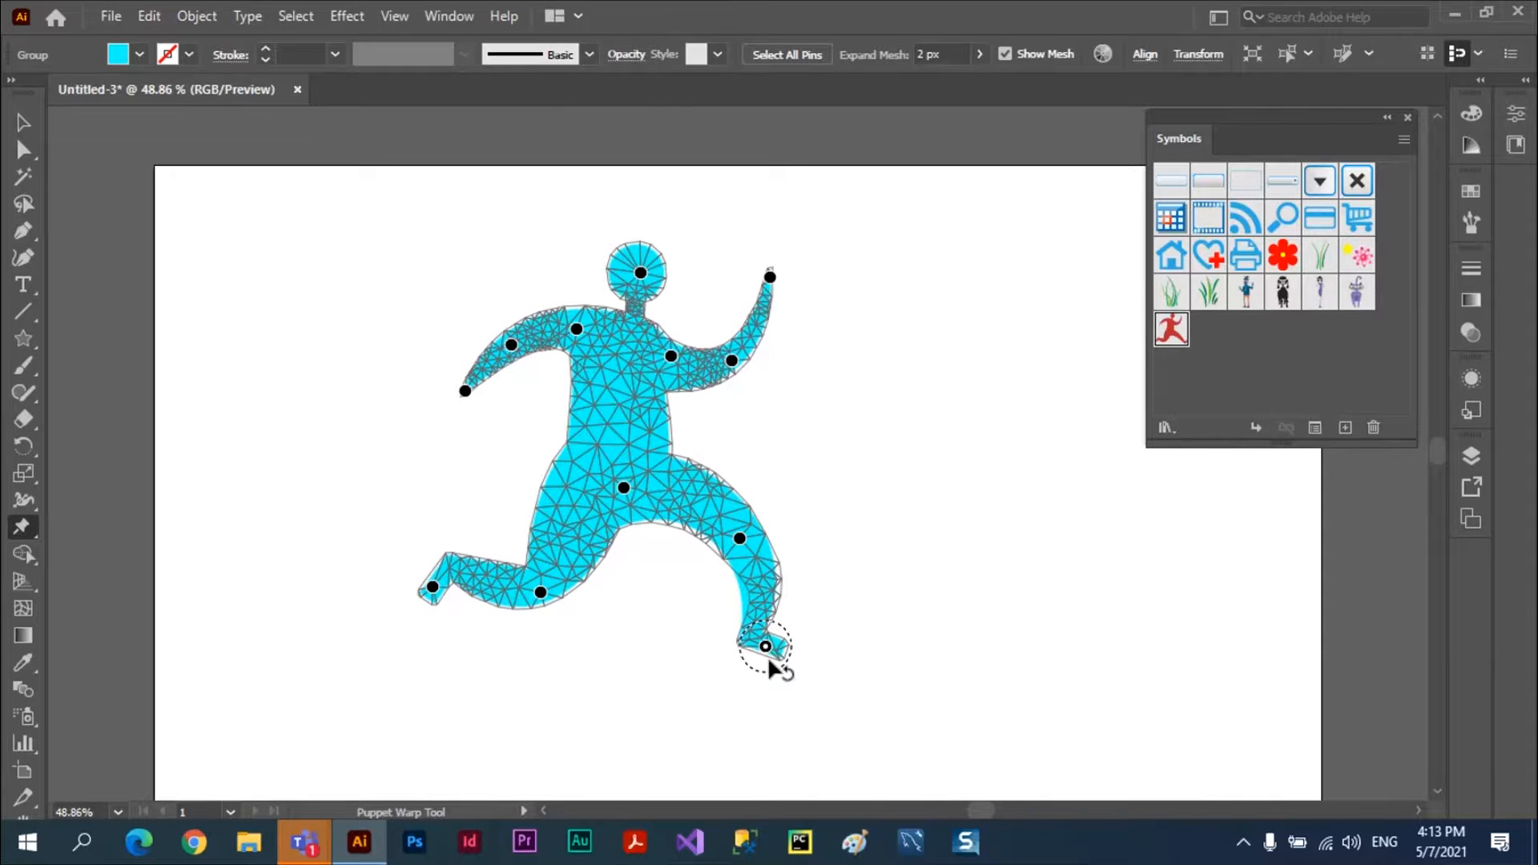
drag(765, 649, 933, 611)
drag(432, 586, 345, 647)
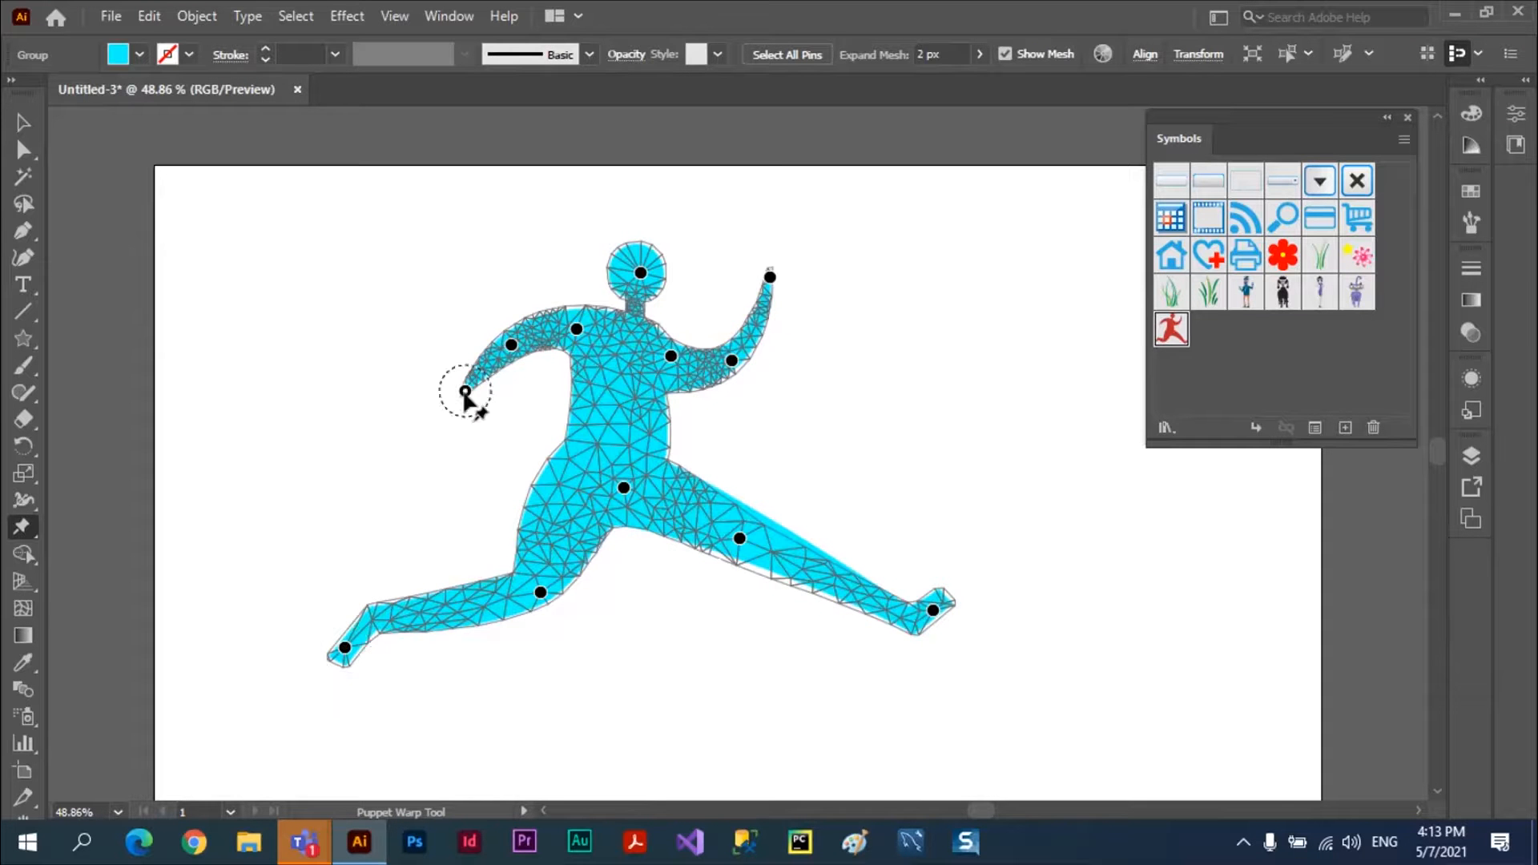
Raise the rear hand to head height and swing the front hand slightly outward
drag(464, 390, 464, 232)
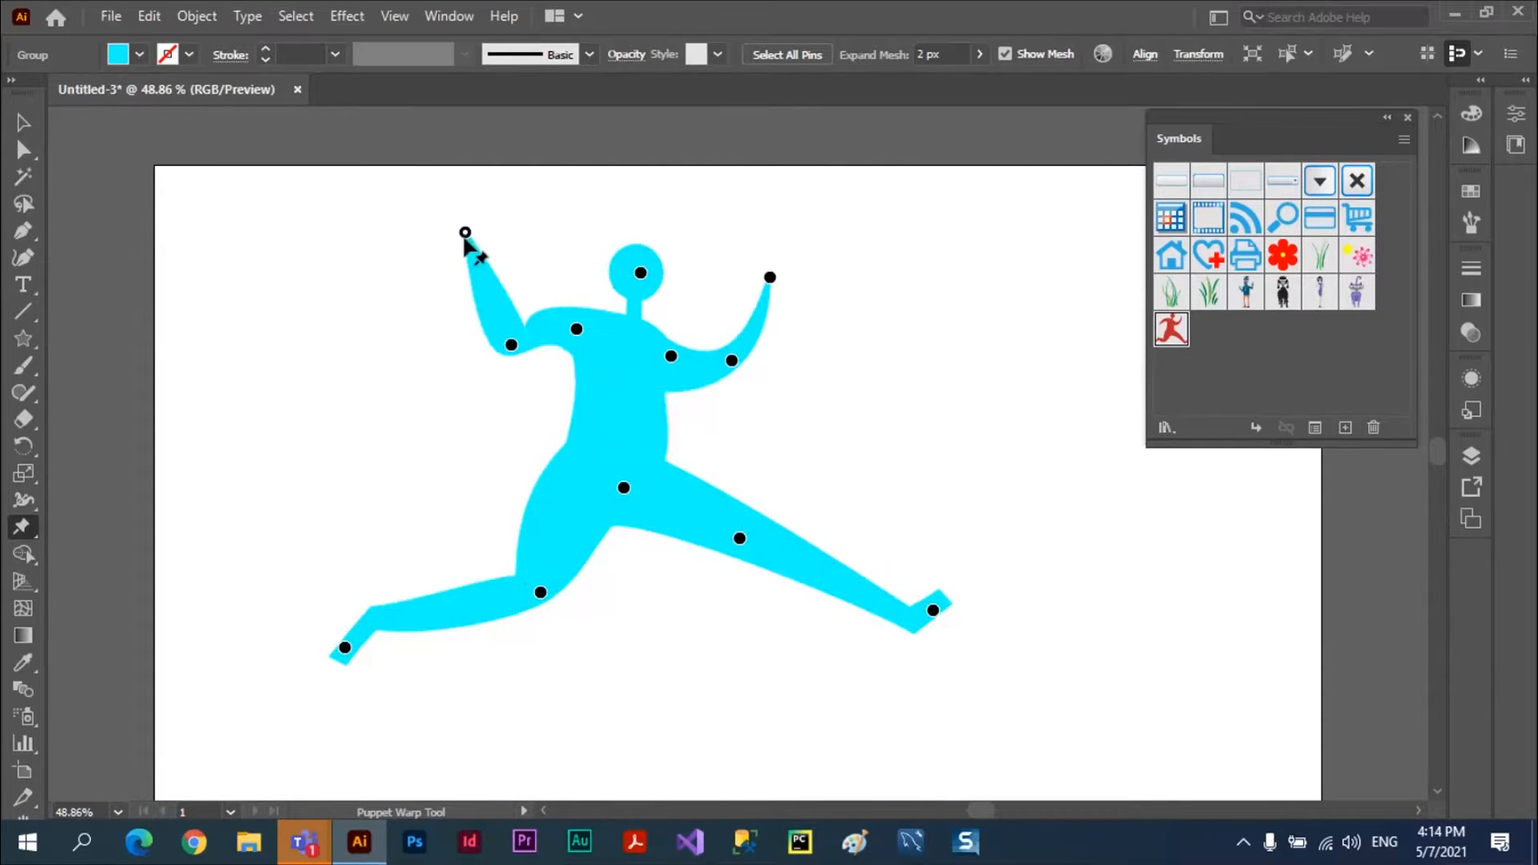
drag(769, 277, 766, 481)
drag(821, 336, 789, 298)
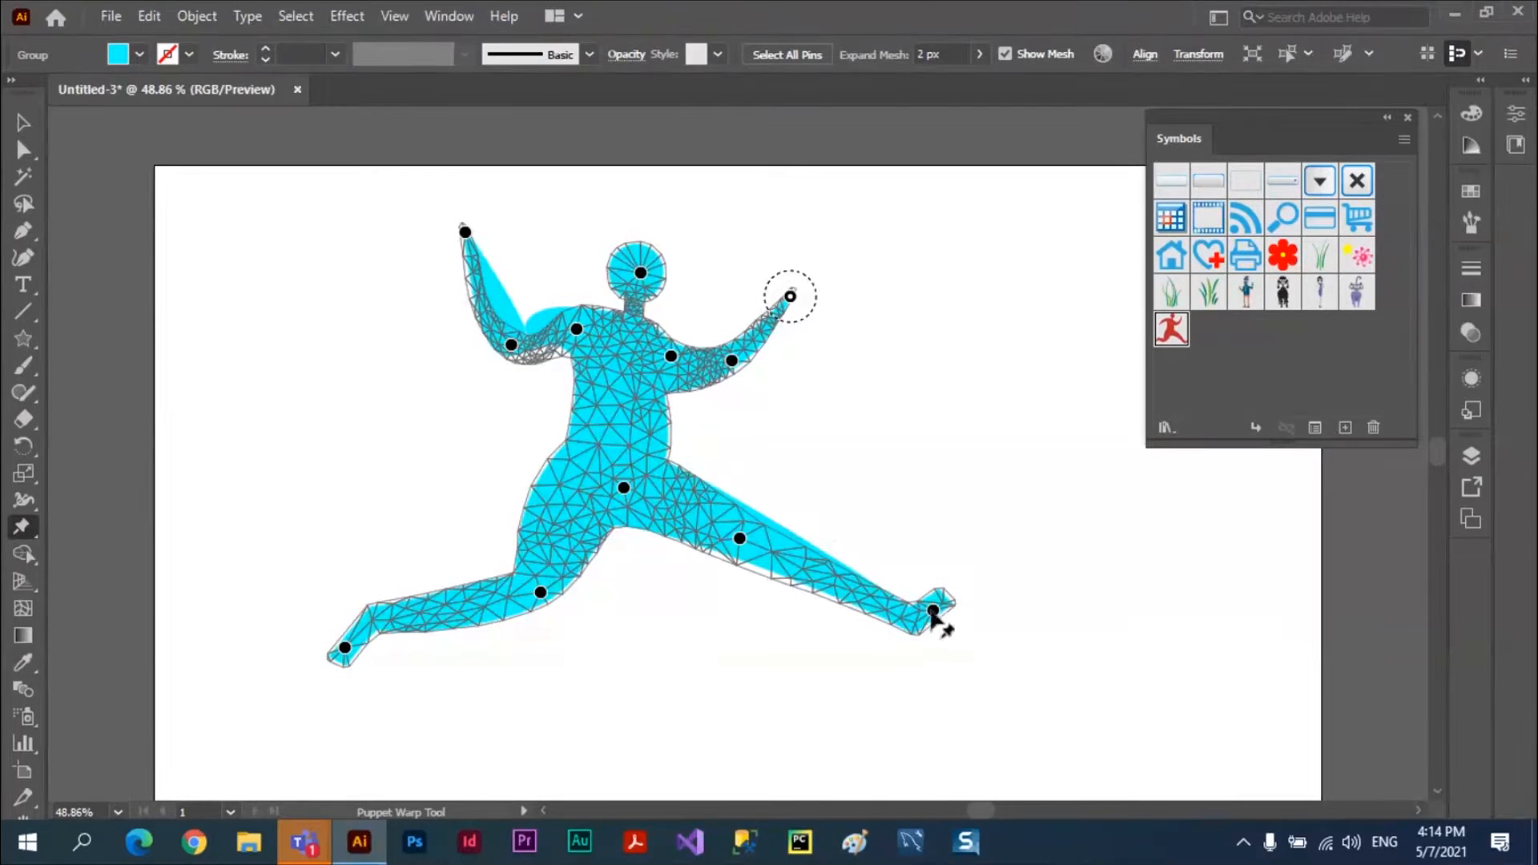
Tuck the front foot under the body and lift the rear foot, shifting the front shoulder and hips slightly upward
drag(934, 612, 712, 665)
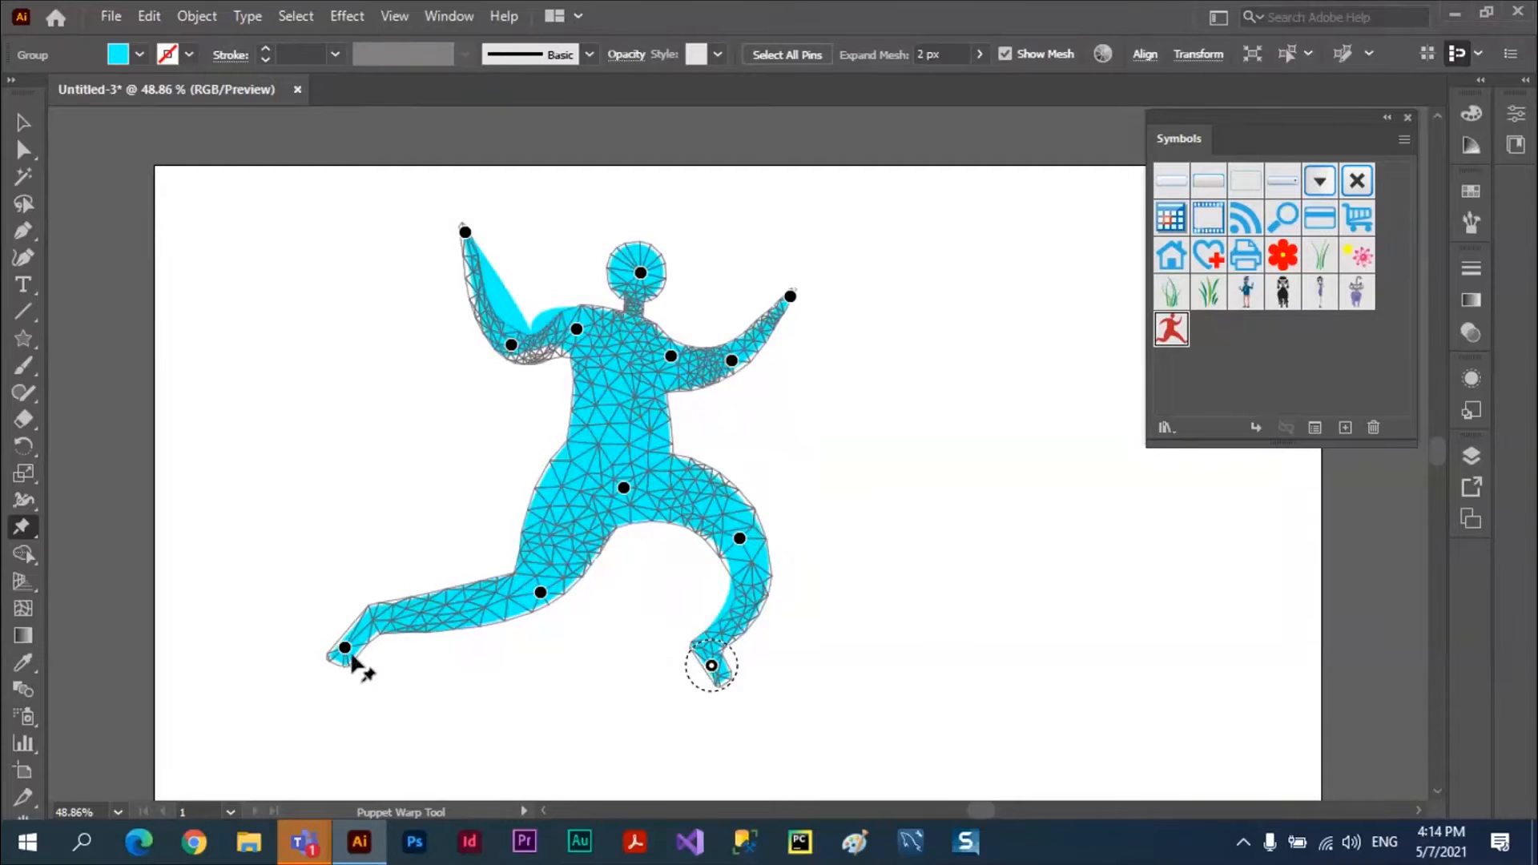
drag(346, 652, 377, 489)
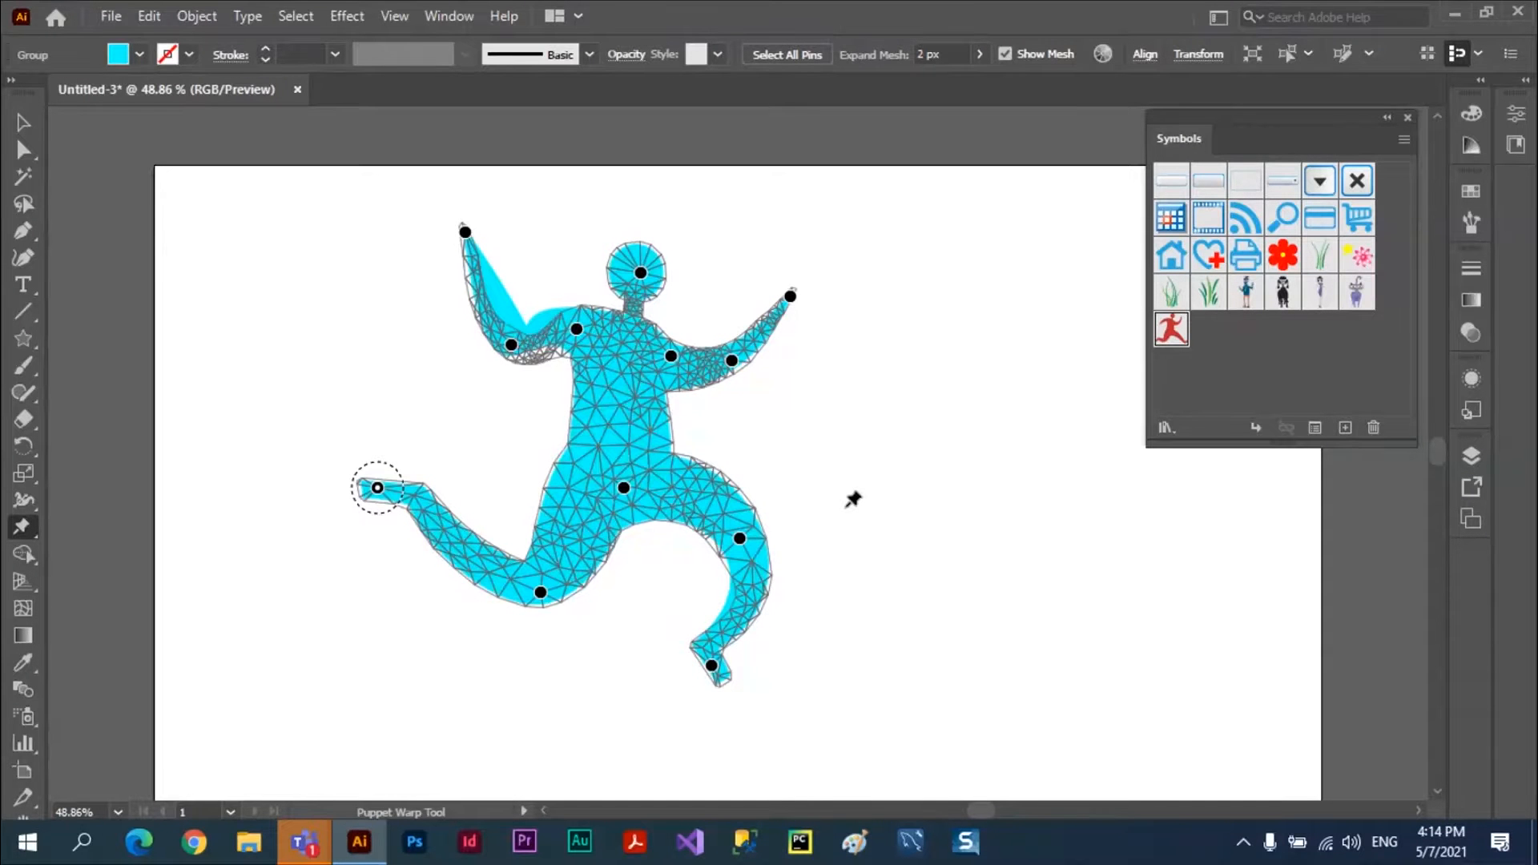
click(670, 357)
drag(671, 357, 671, 339)
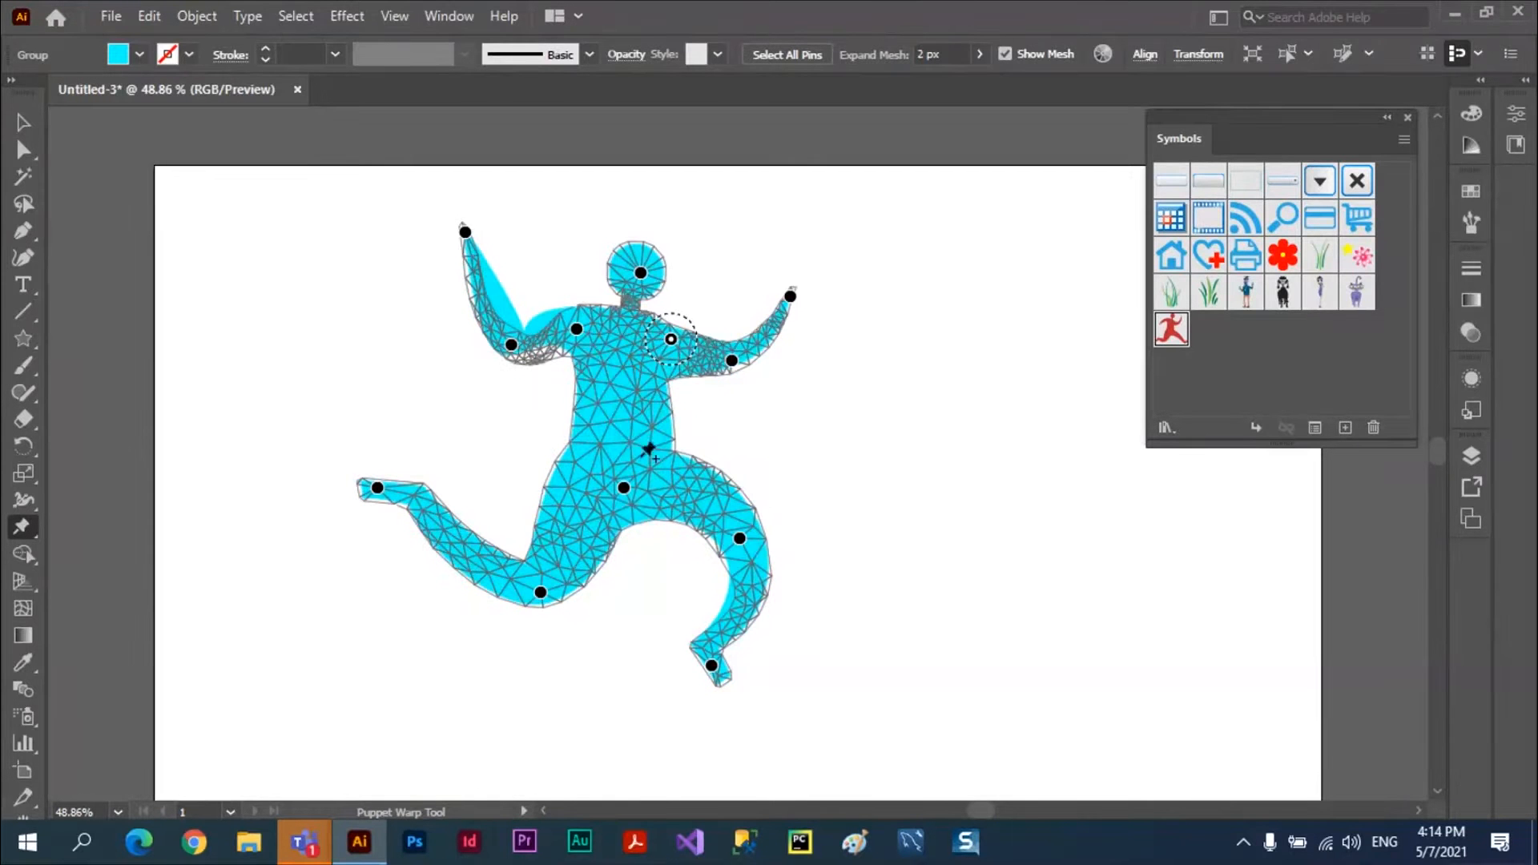
drag(624, 487, 630, 450)
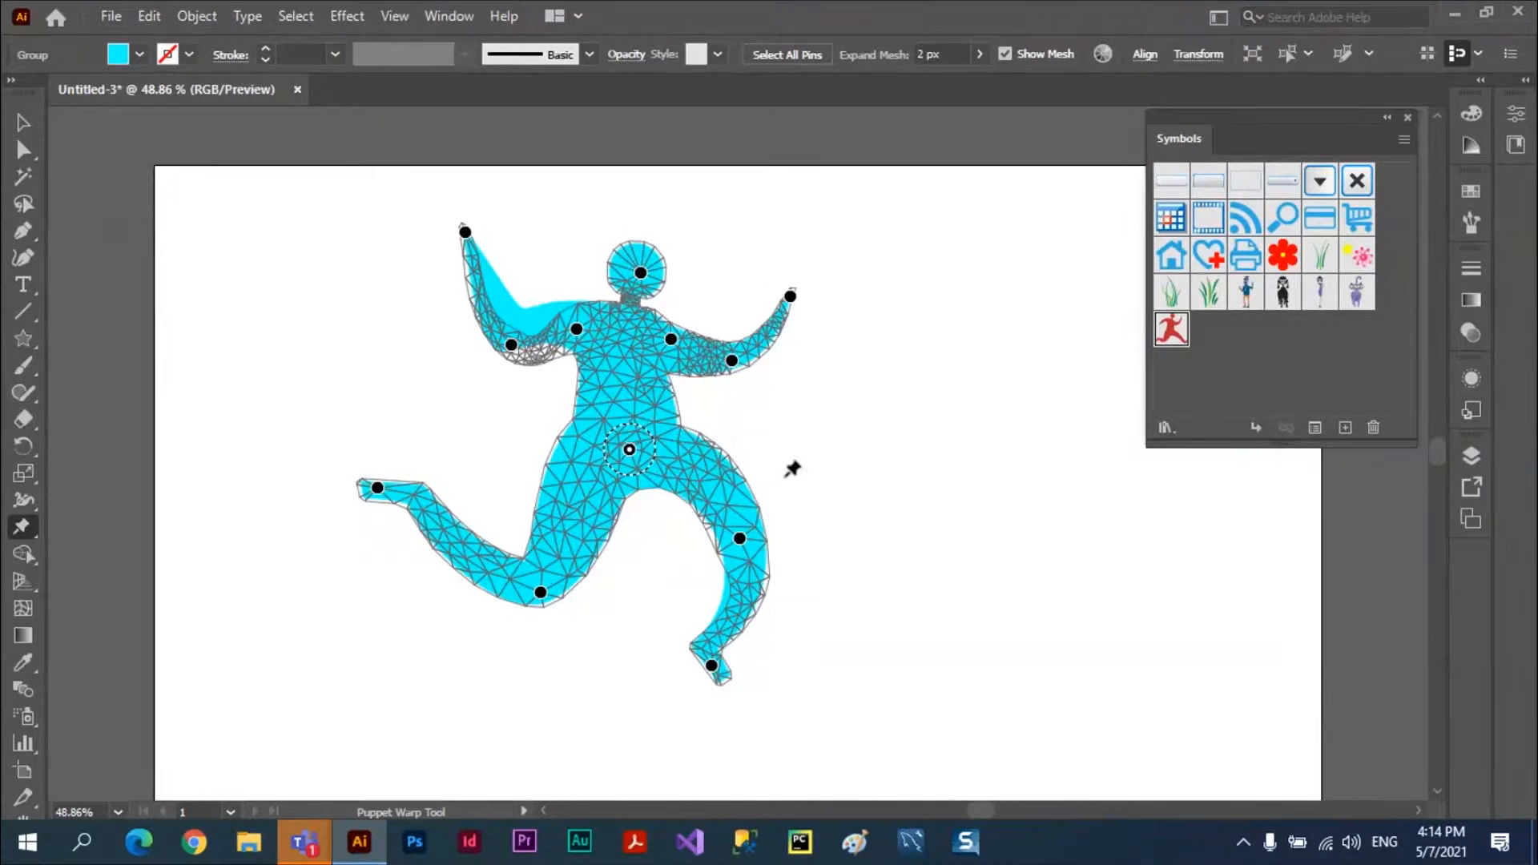
Delete the pins on the front elbow, front knee, hips and rear knee, and clear all remaining puppet warp pins
click(732, 361)
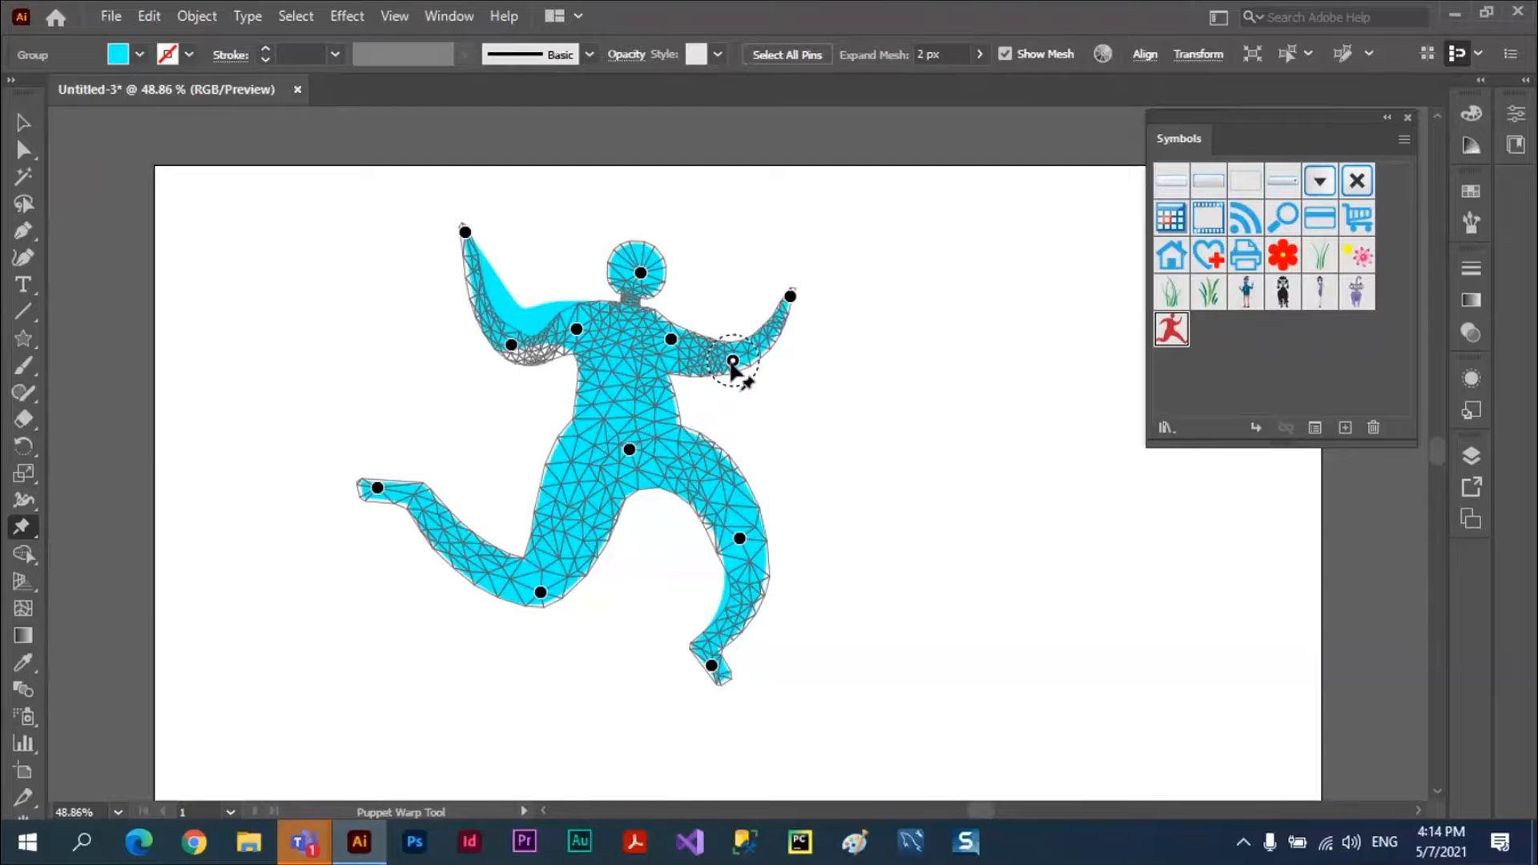
key(Delete)
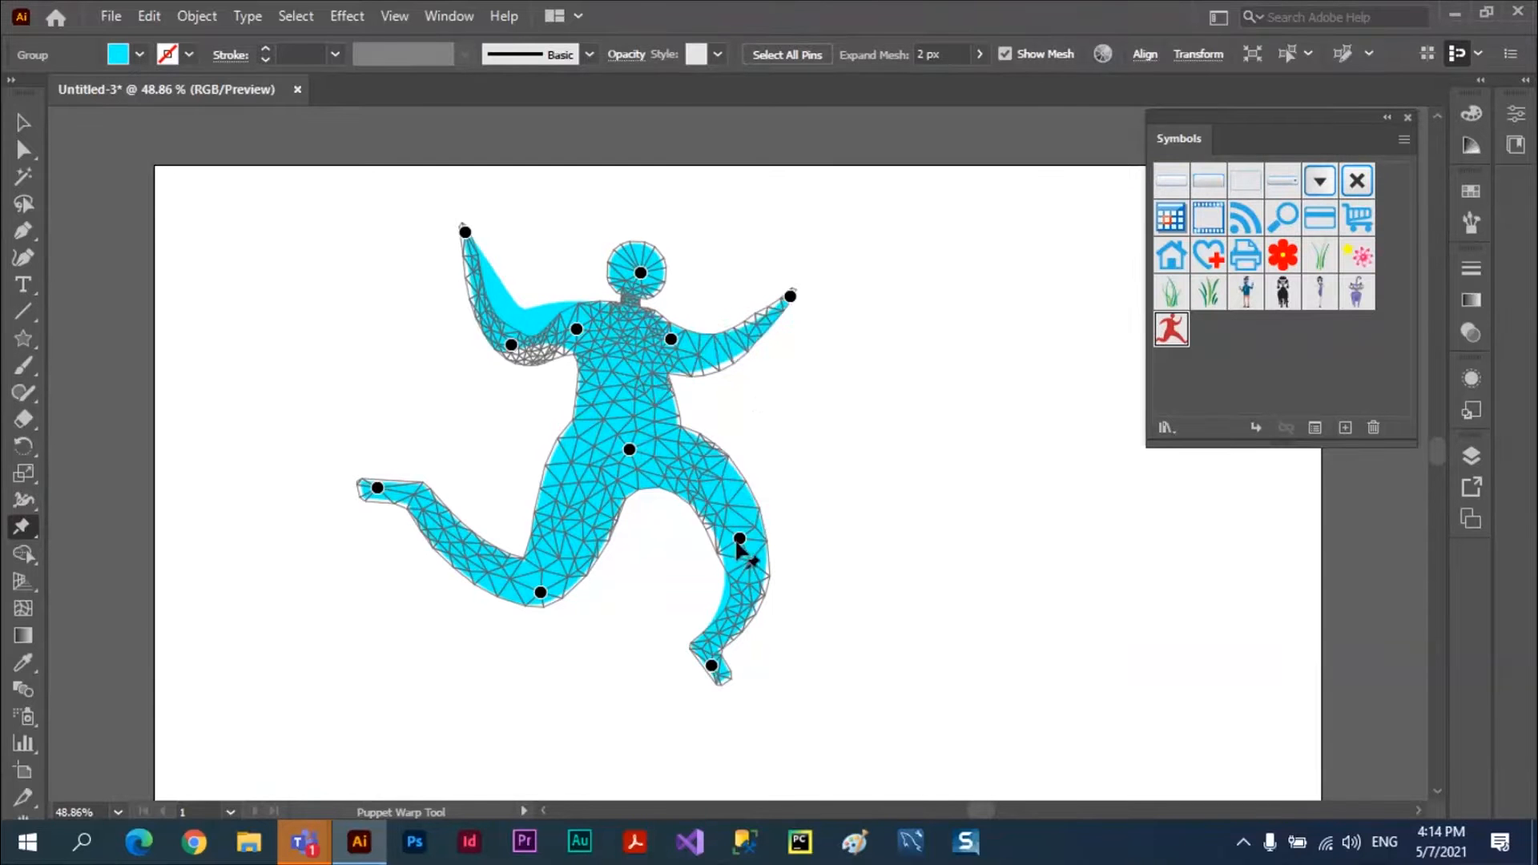
click(739, 538)
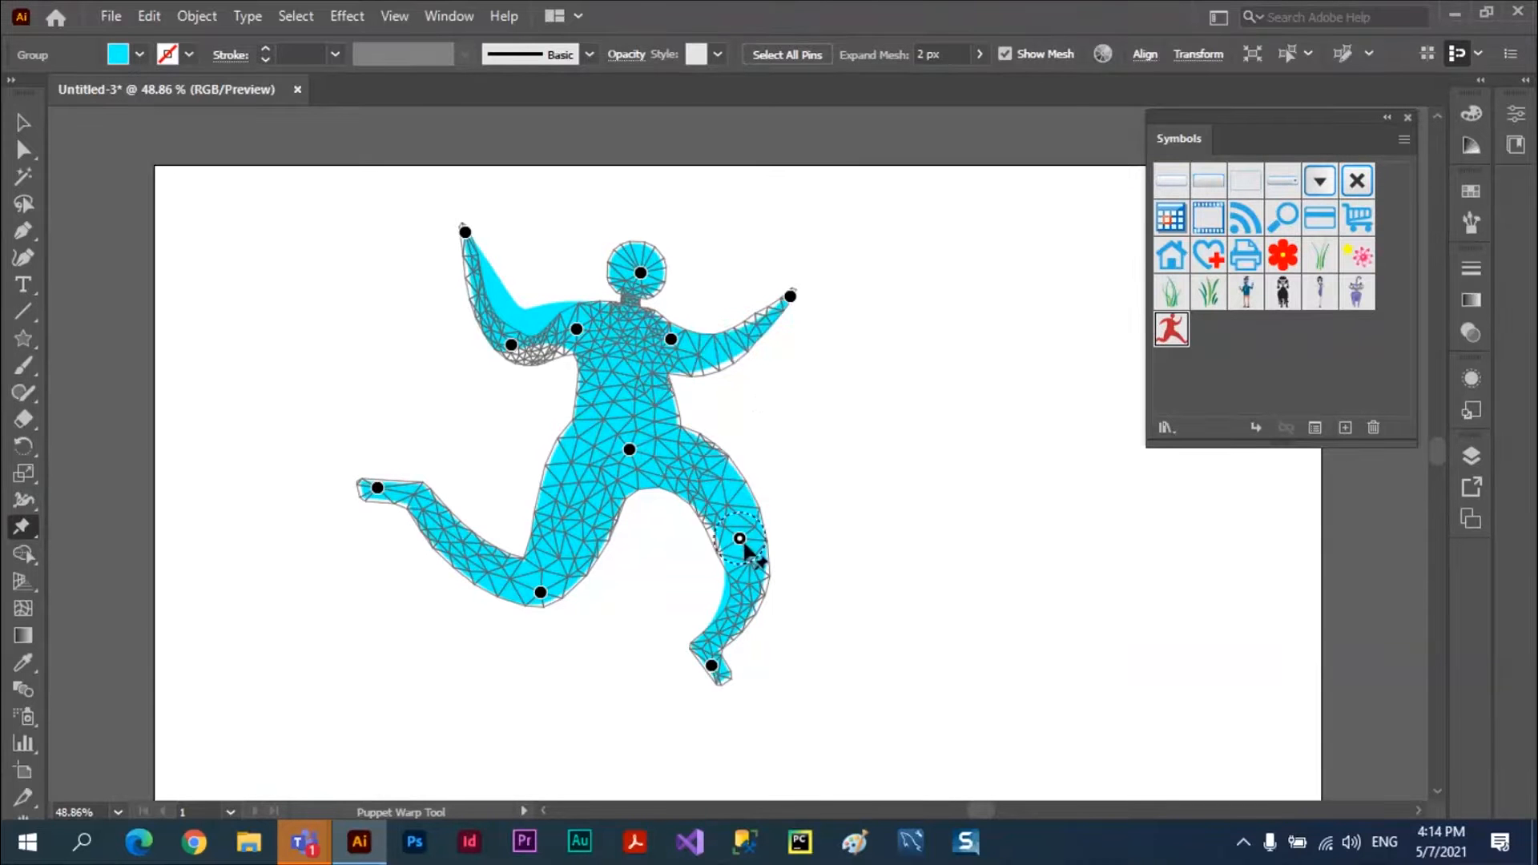
shift+click(629, 450)
key(Delete)
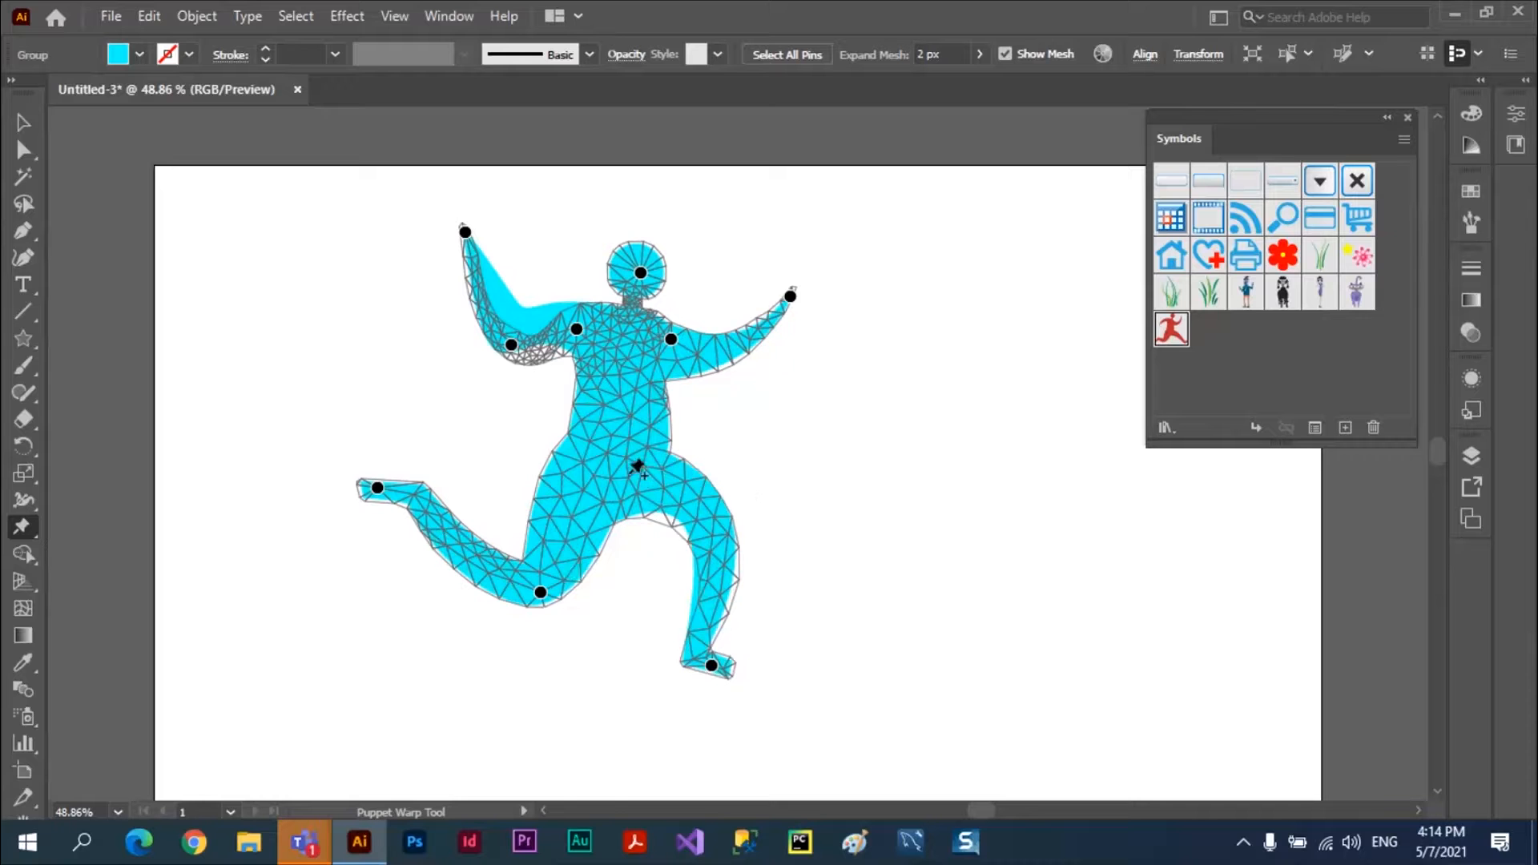
click(541, 593)
key(alt)
alt+click(541, 593)
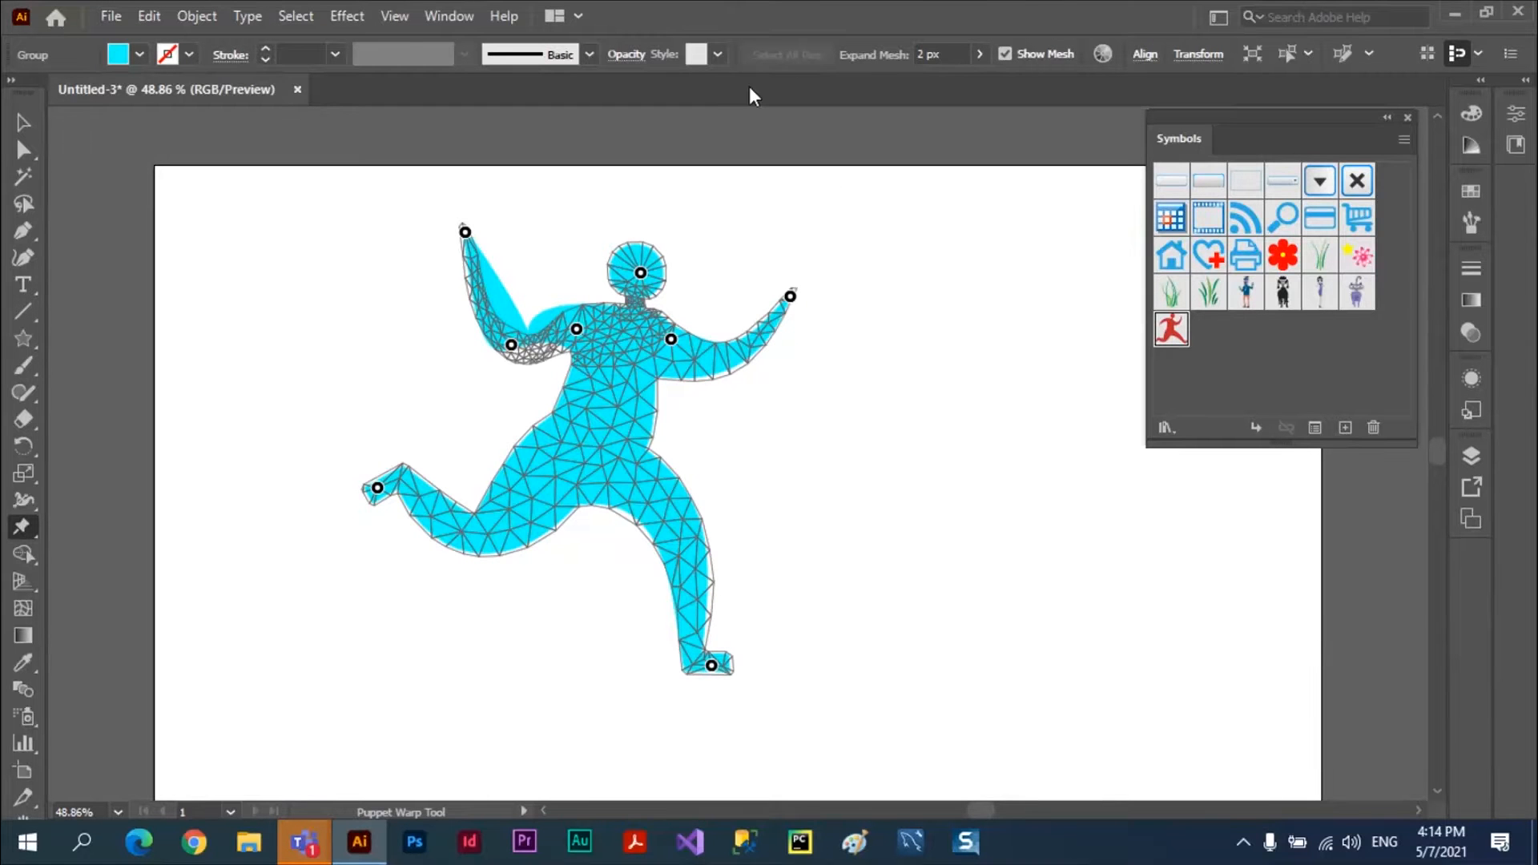
key(Delete)
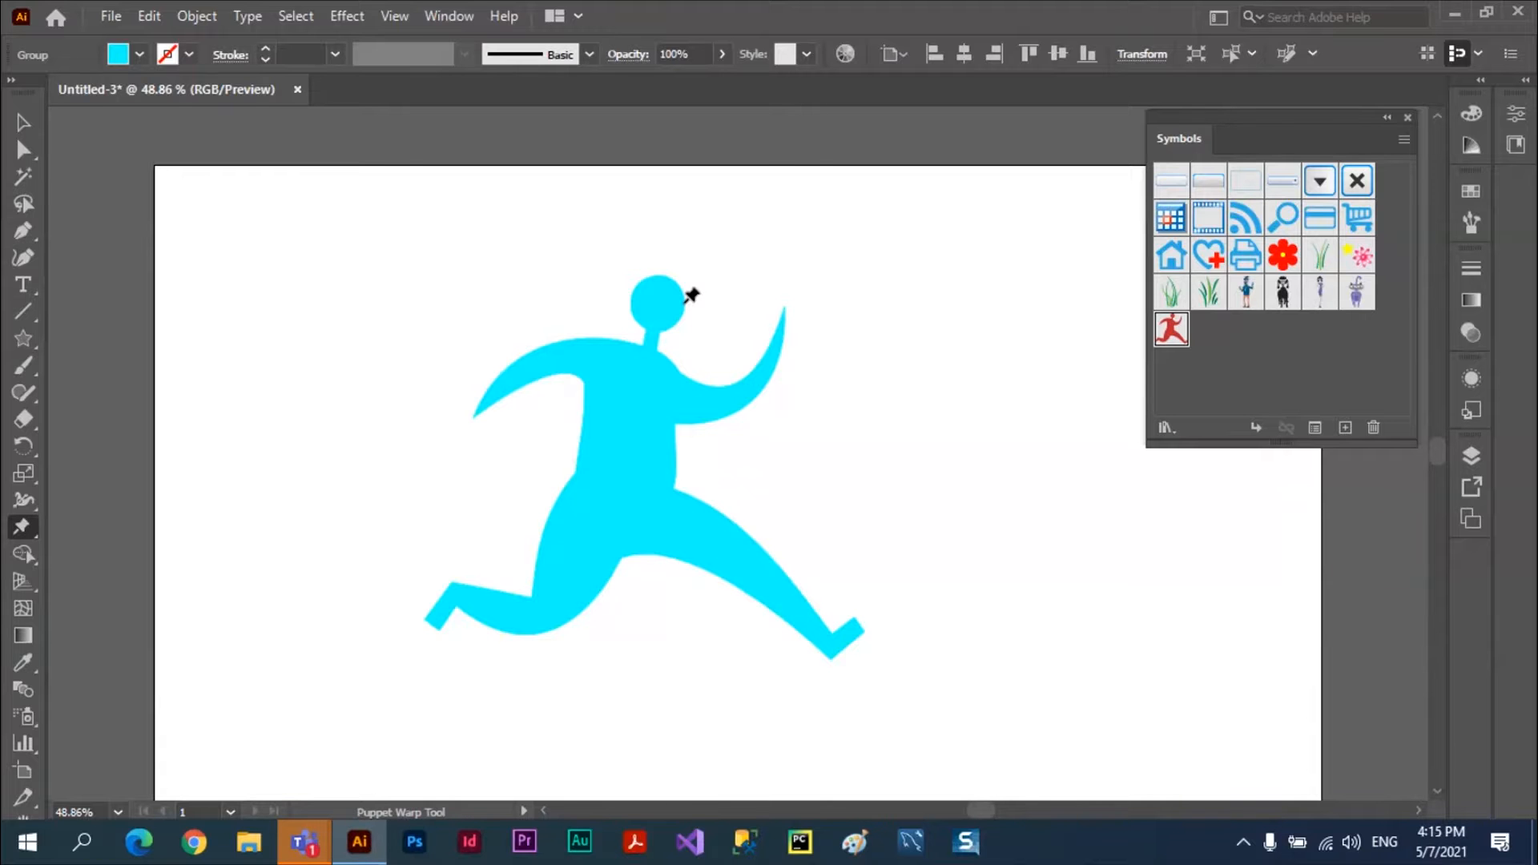
Pin the hips and chest, undoing an extra pin beside the hips, and rotate the upper body slightly backward around the chest pin
click(628, 489)
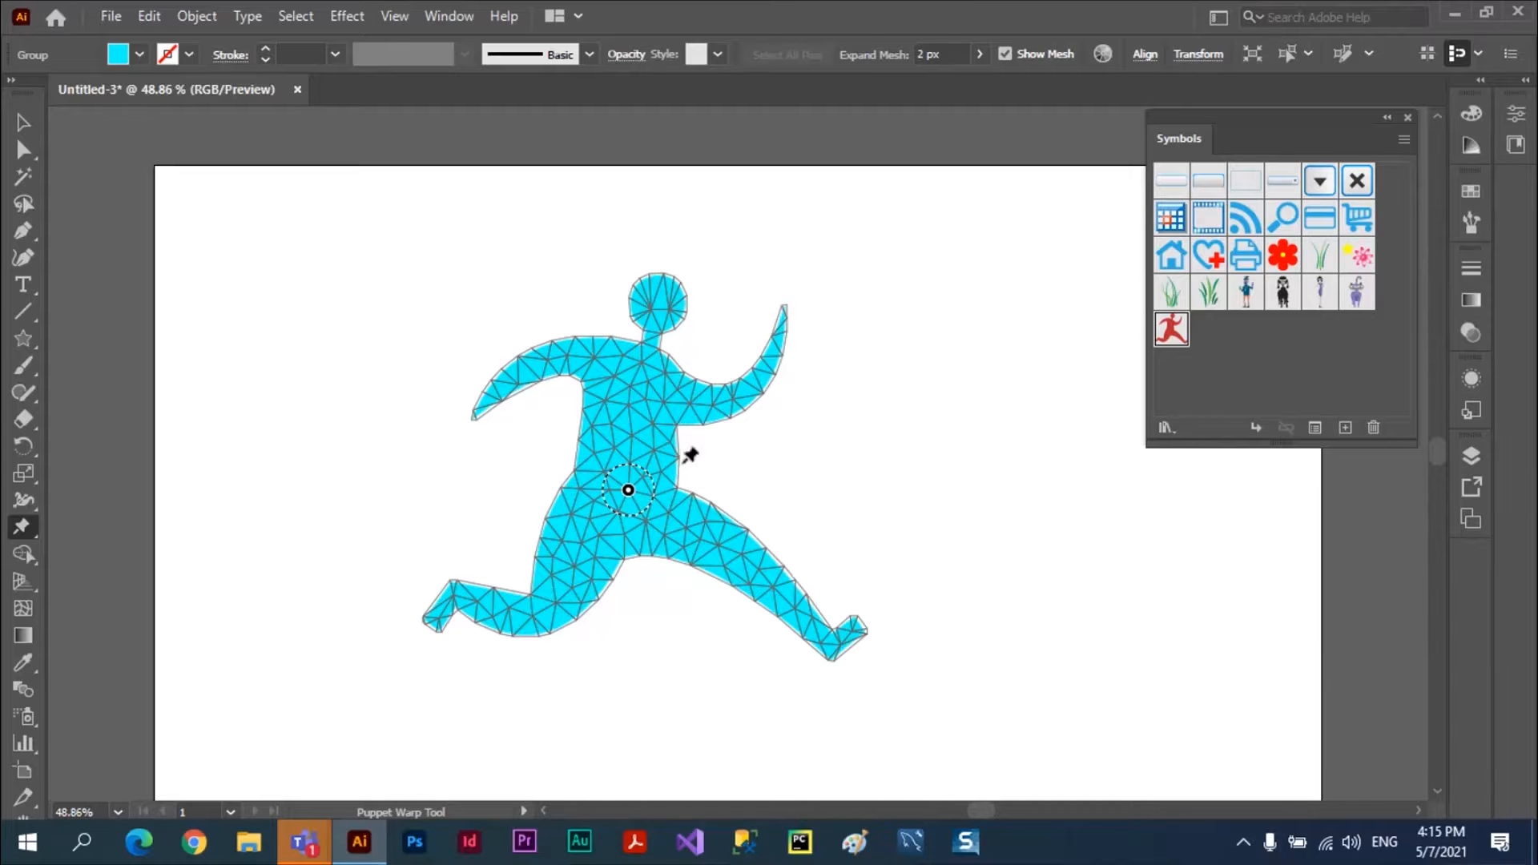
click(657, 476)
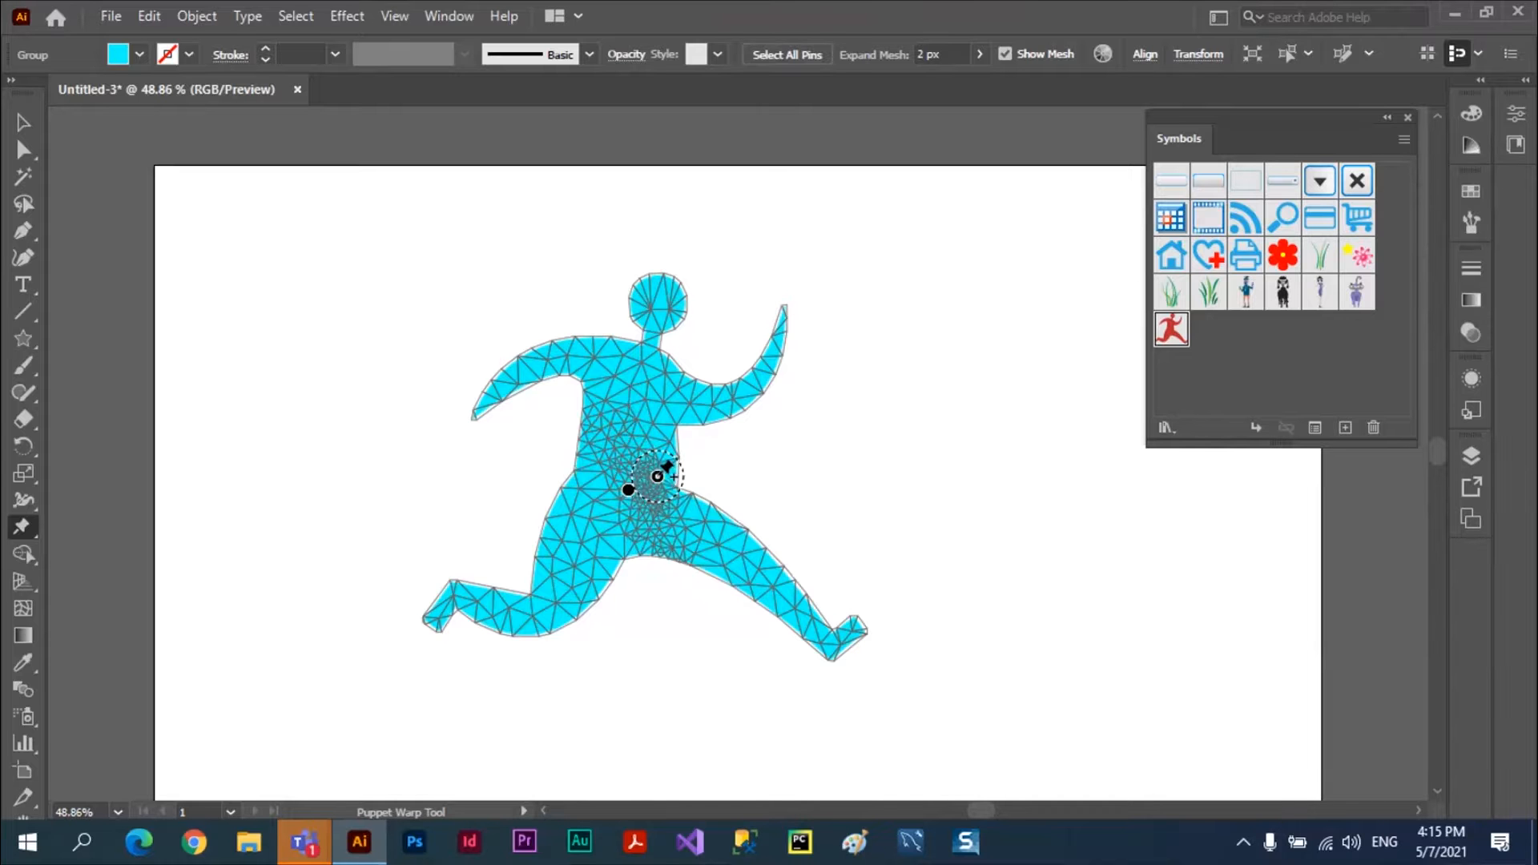
key(ctrl+z)
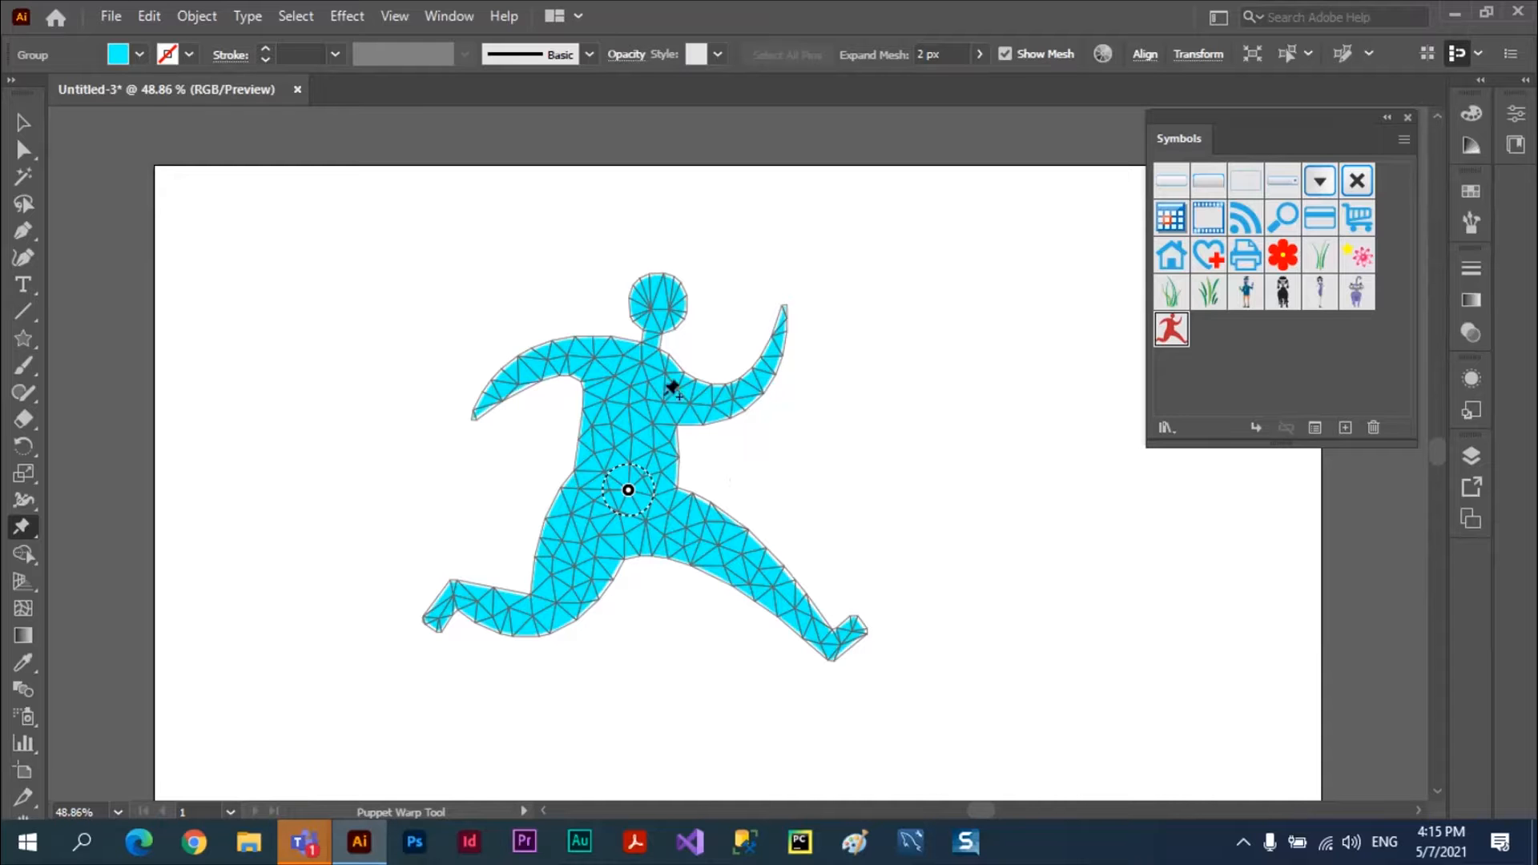
click(637, 399)
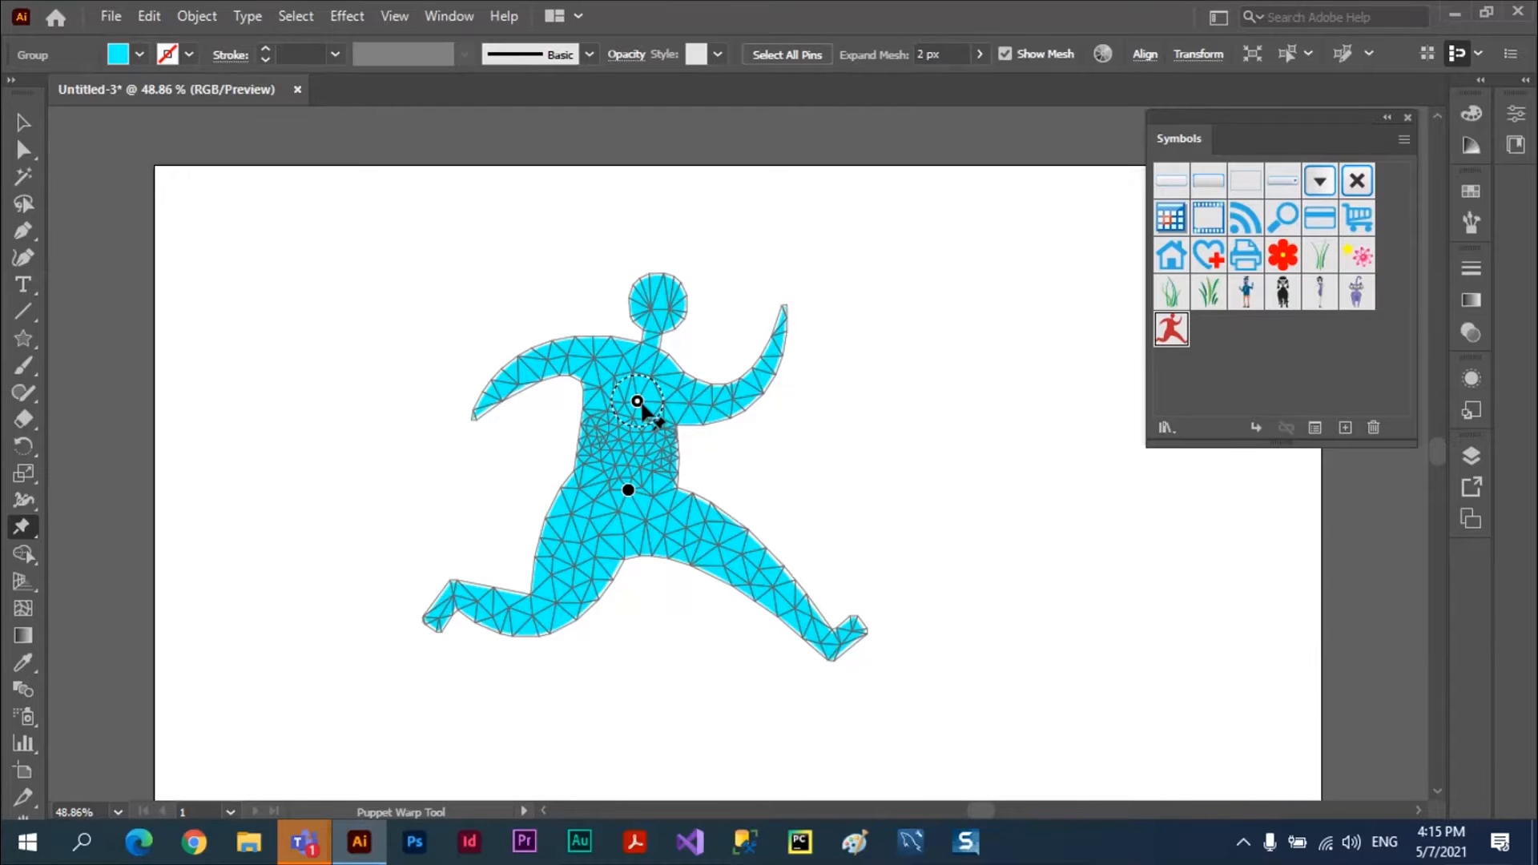
drag(659, 401, 808, 305)
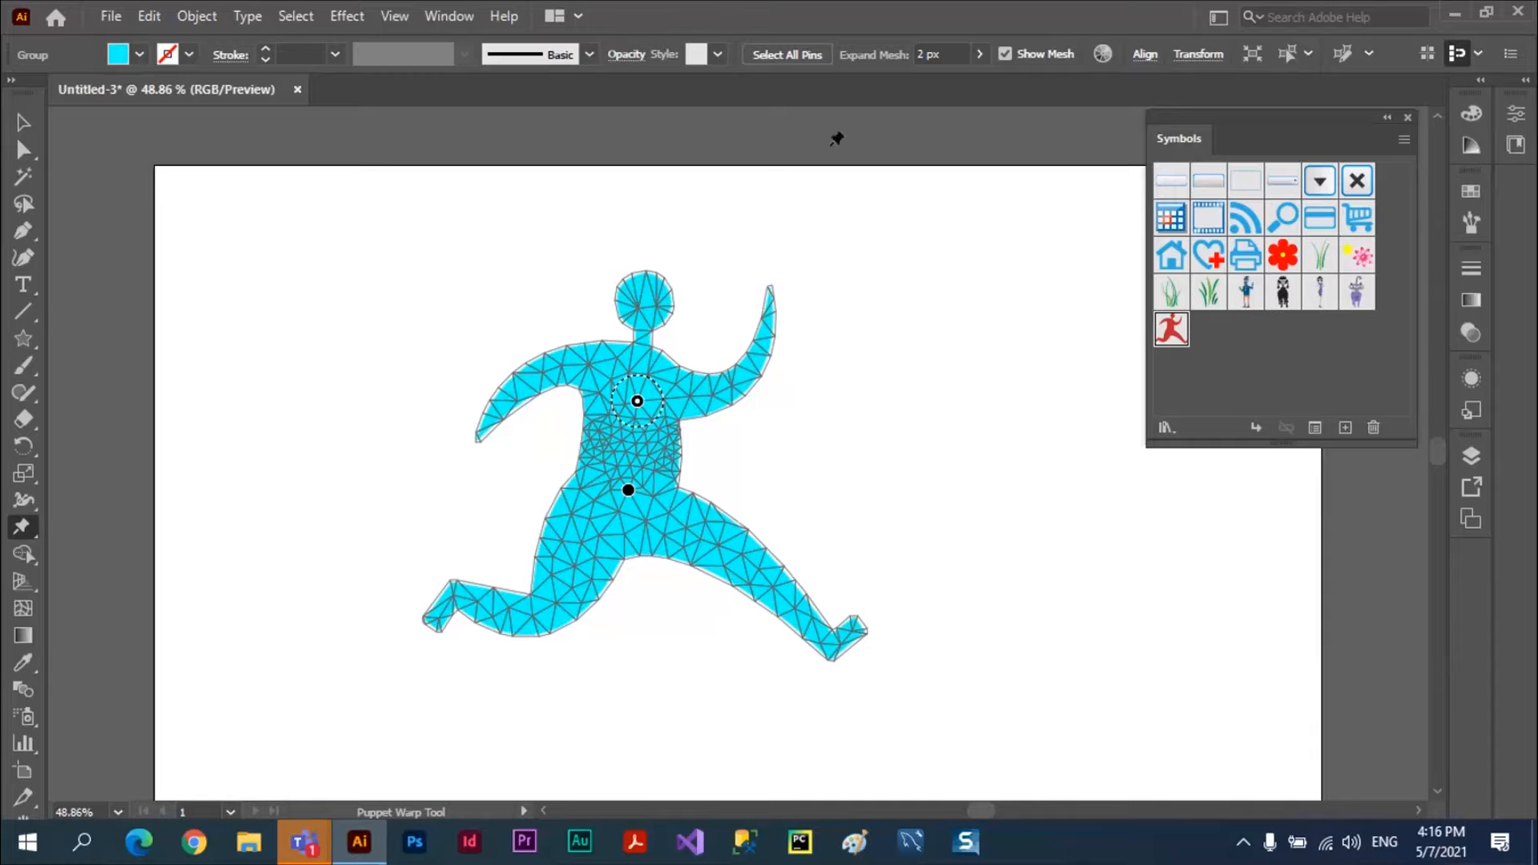
Pin the head, front elbow, front hand and front foot, stretching the front arm and leg forward and upward
click(647, 300)
click(744, 369)
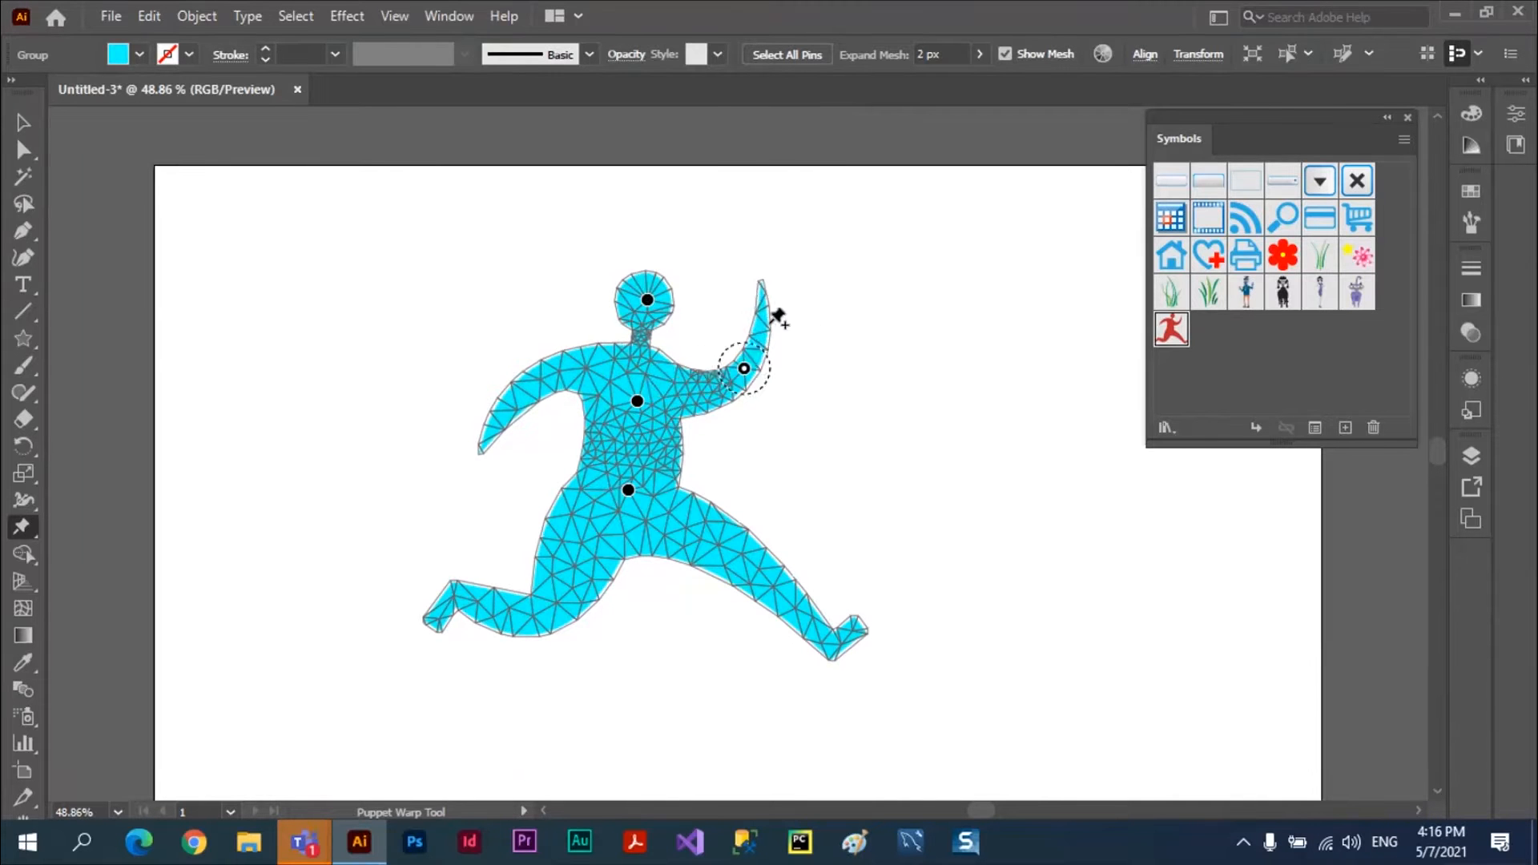
click(767, 299)
drag(767, 300, 960, 261)
click(835, 632)
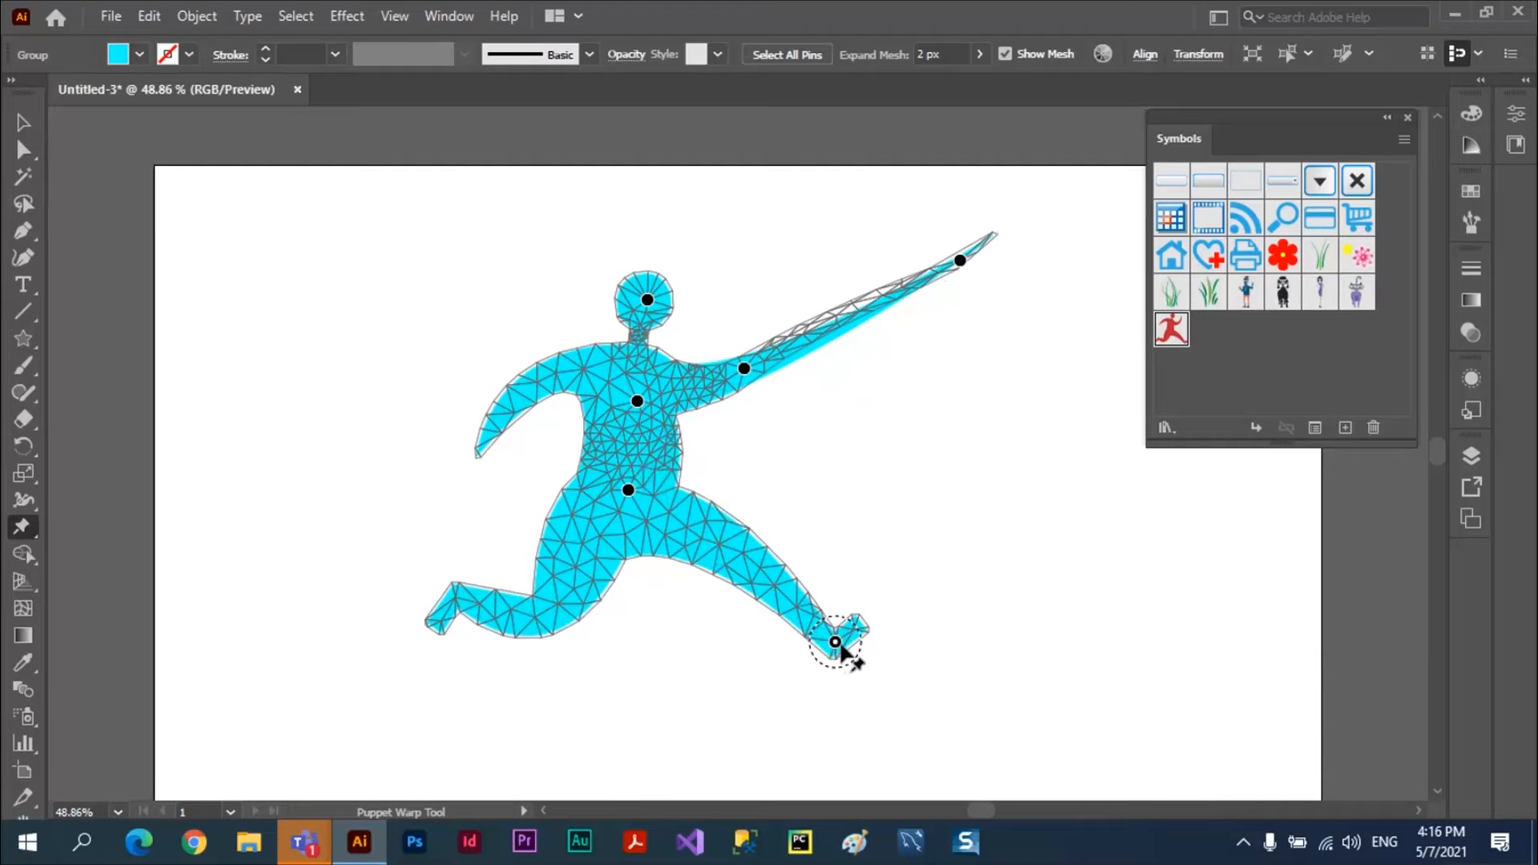
drag(836, 636, 1007, 410)
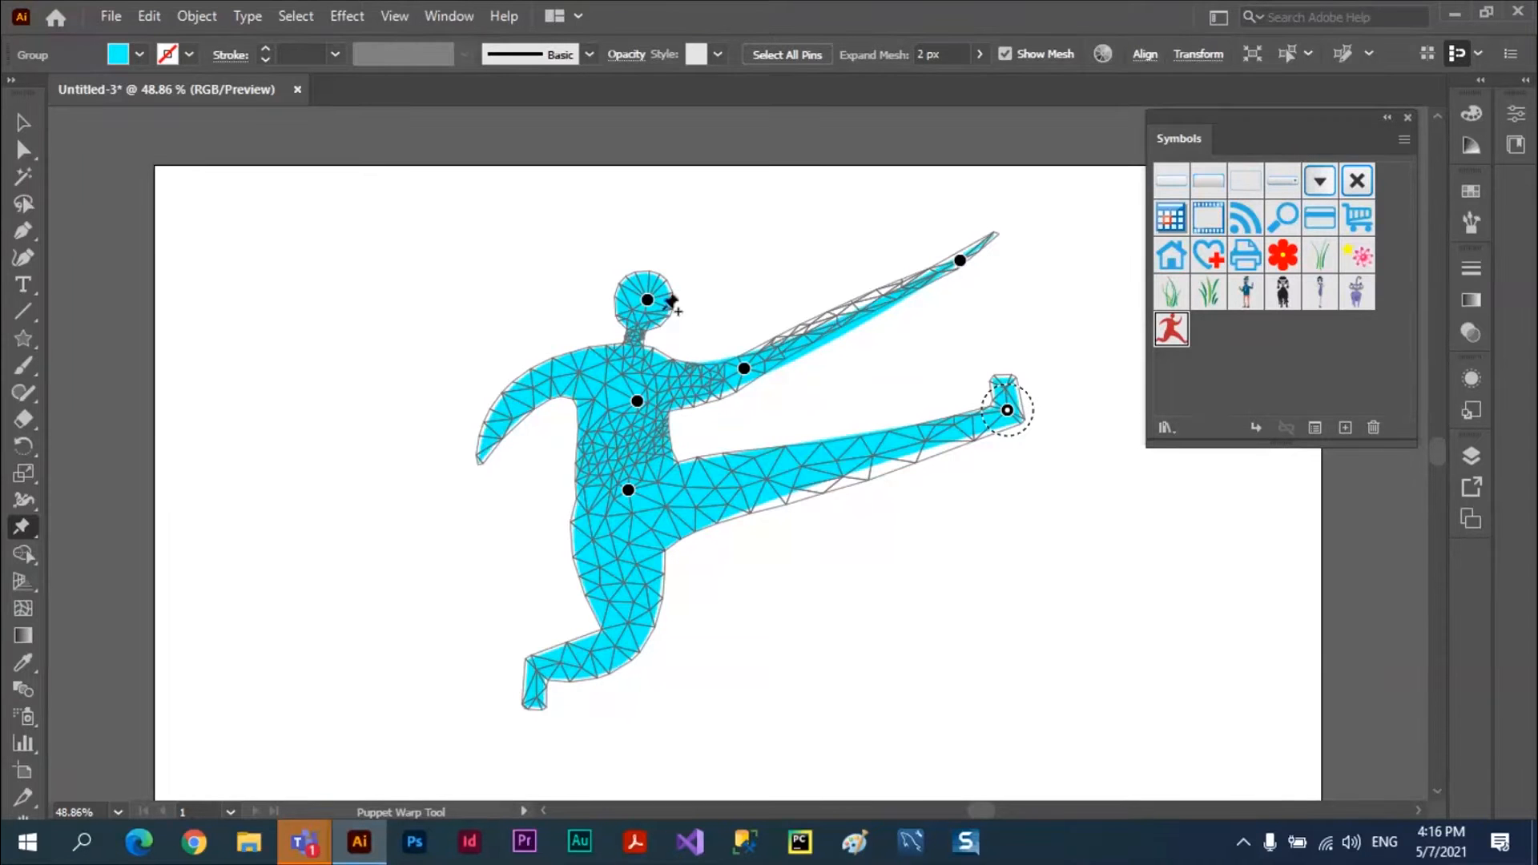
Select all puppet warp pins and delete them to restore the runner's original pose
click(777, 50)
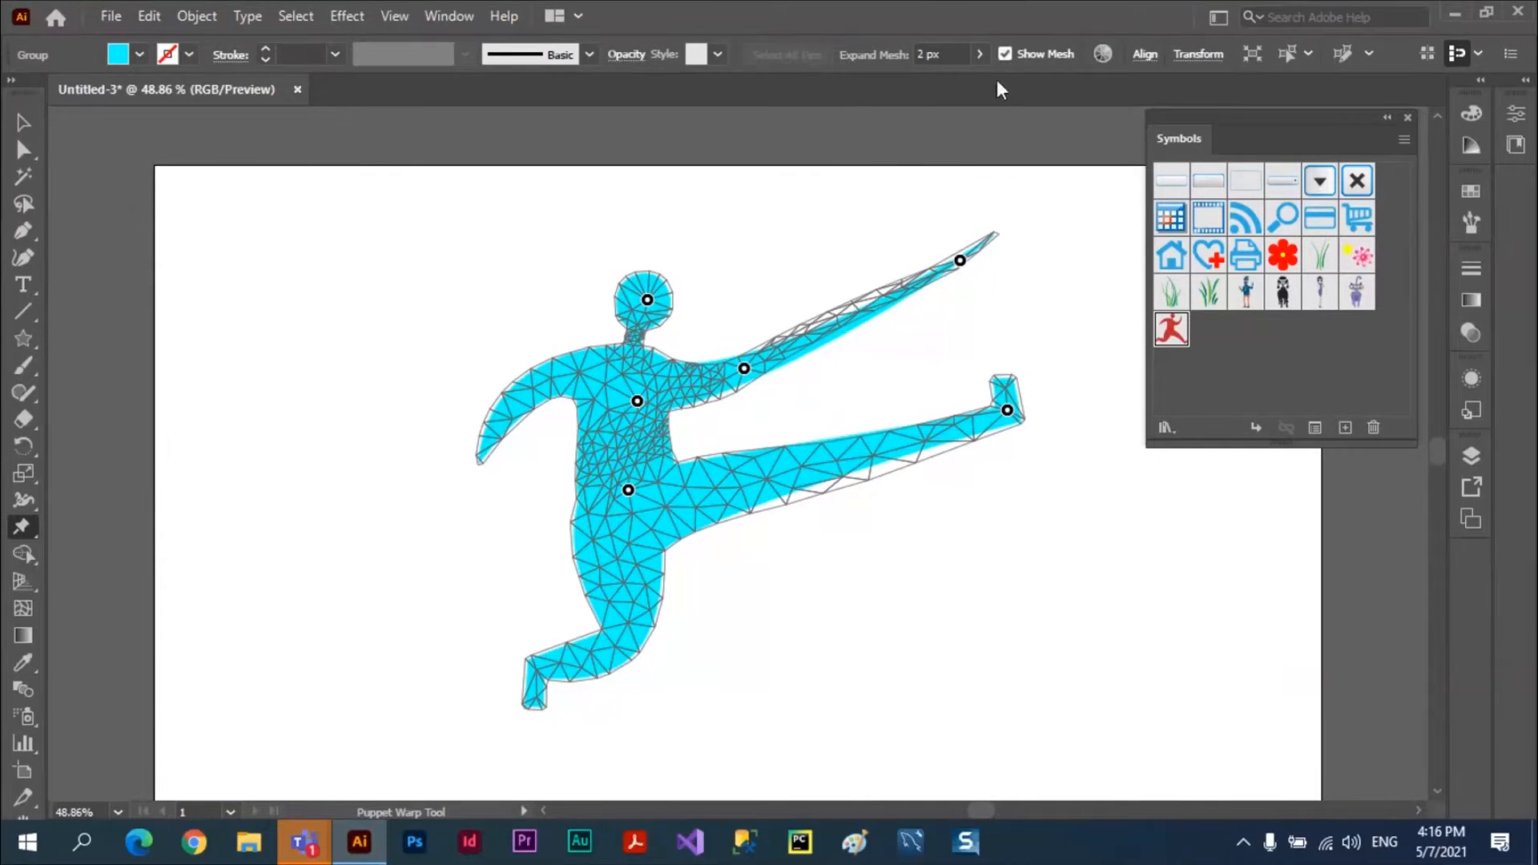
key(Delete)
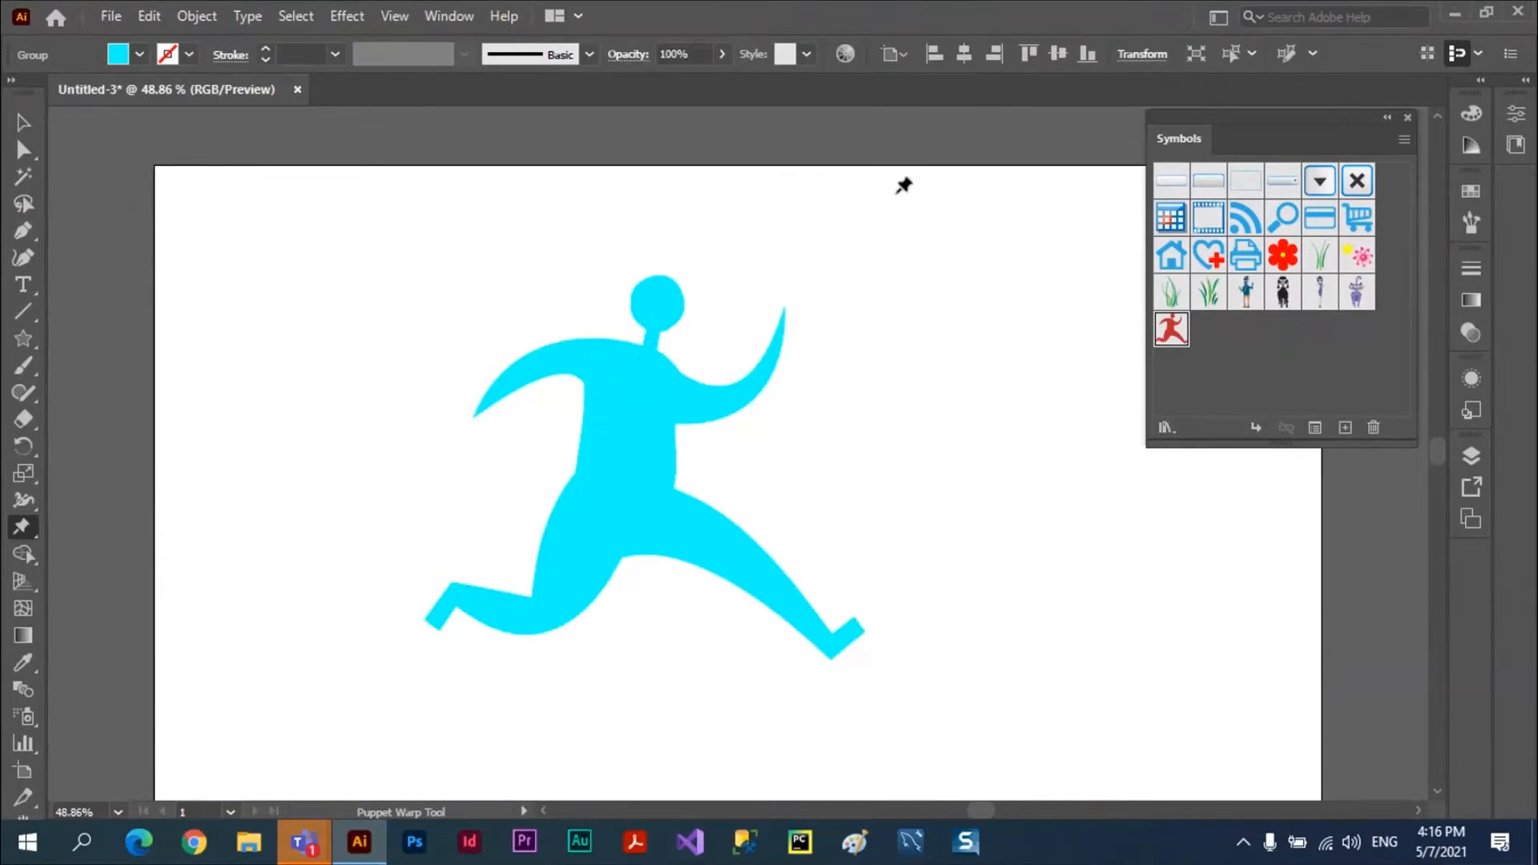
Pin the runner's head, chest, hips and front ankle with Puppet Warp
click(662, 302)
click(635, 430)
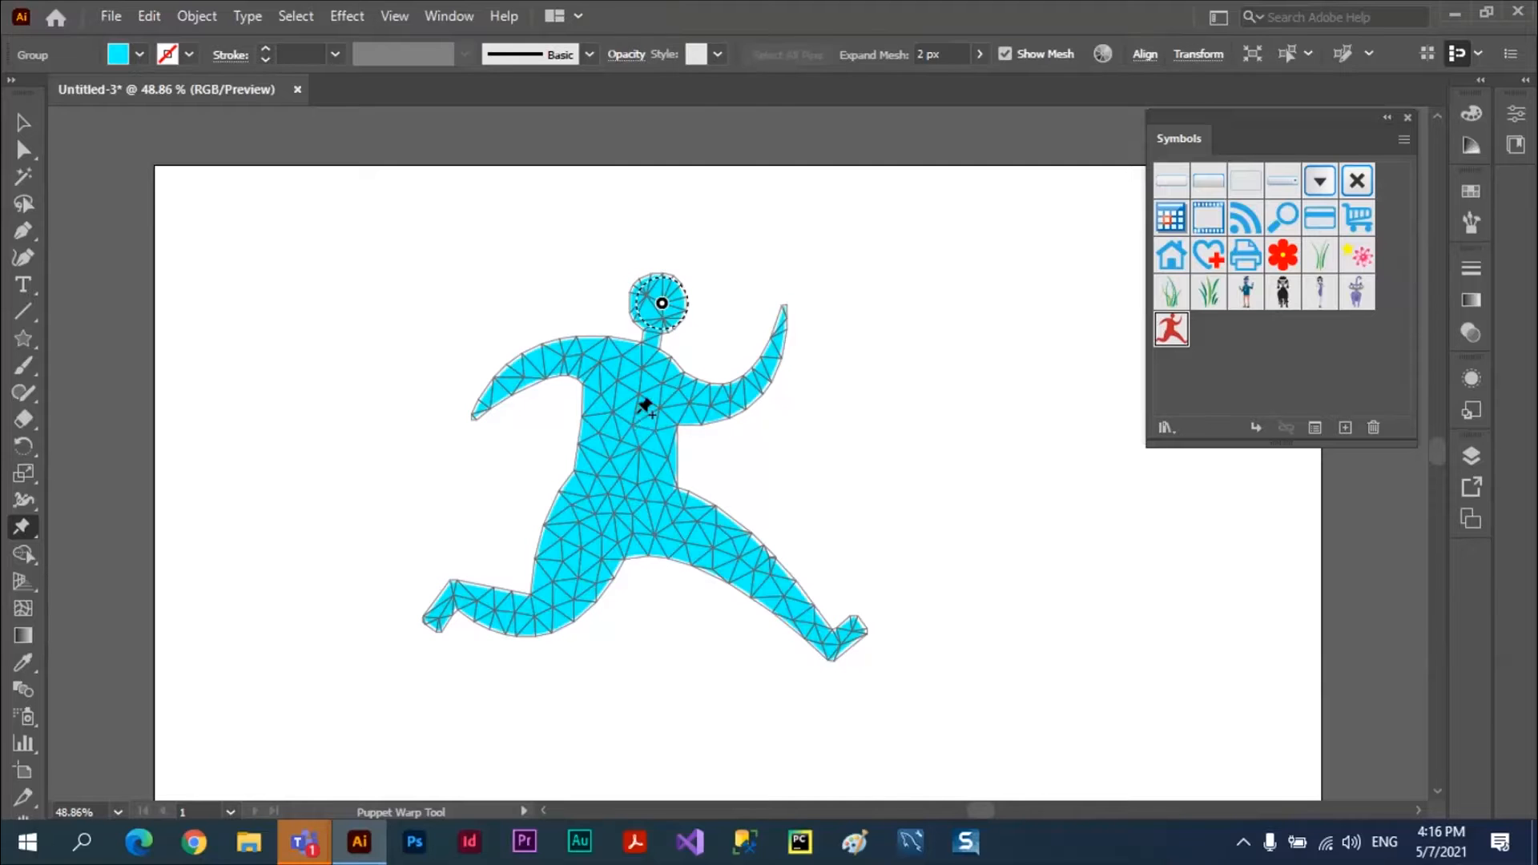
click(630, 526)
click(825, 635)
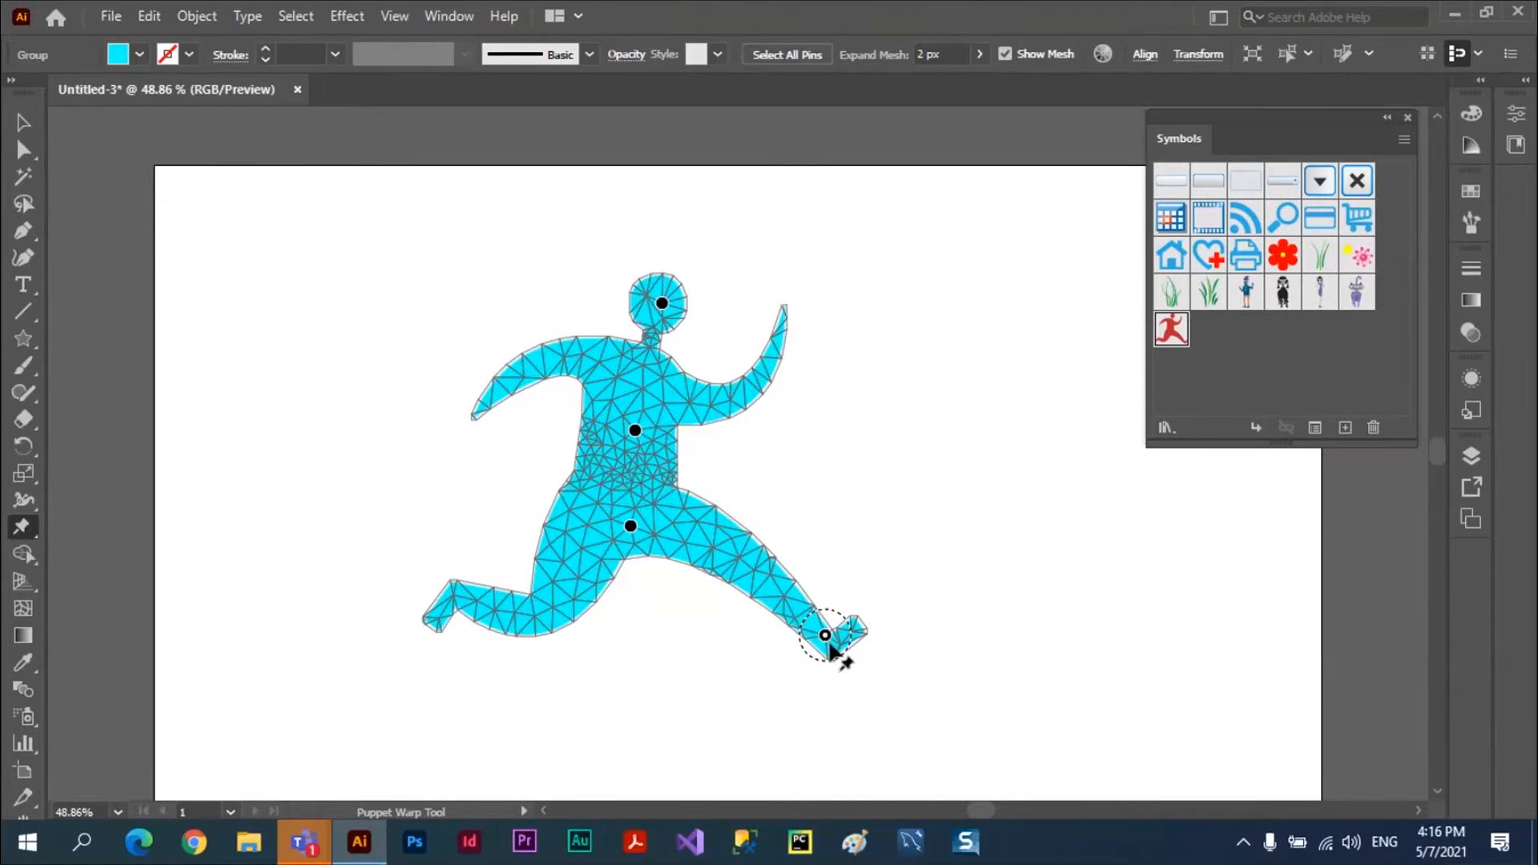
Stretch the front leg forward to nearly horizontal, and pin the rear ankle and pull it up and backward
drag(825, 635, 989, 512)
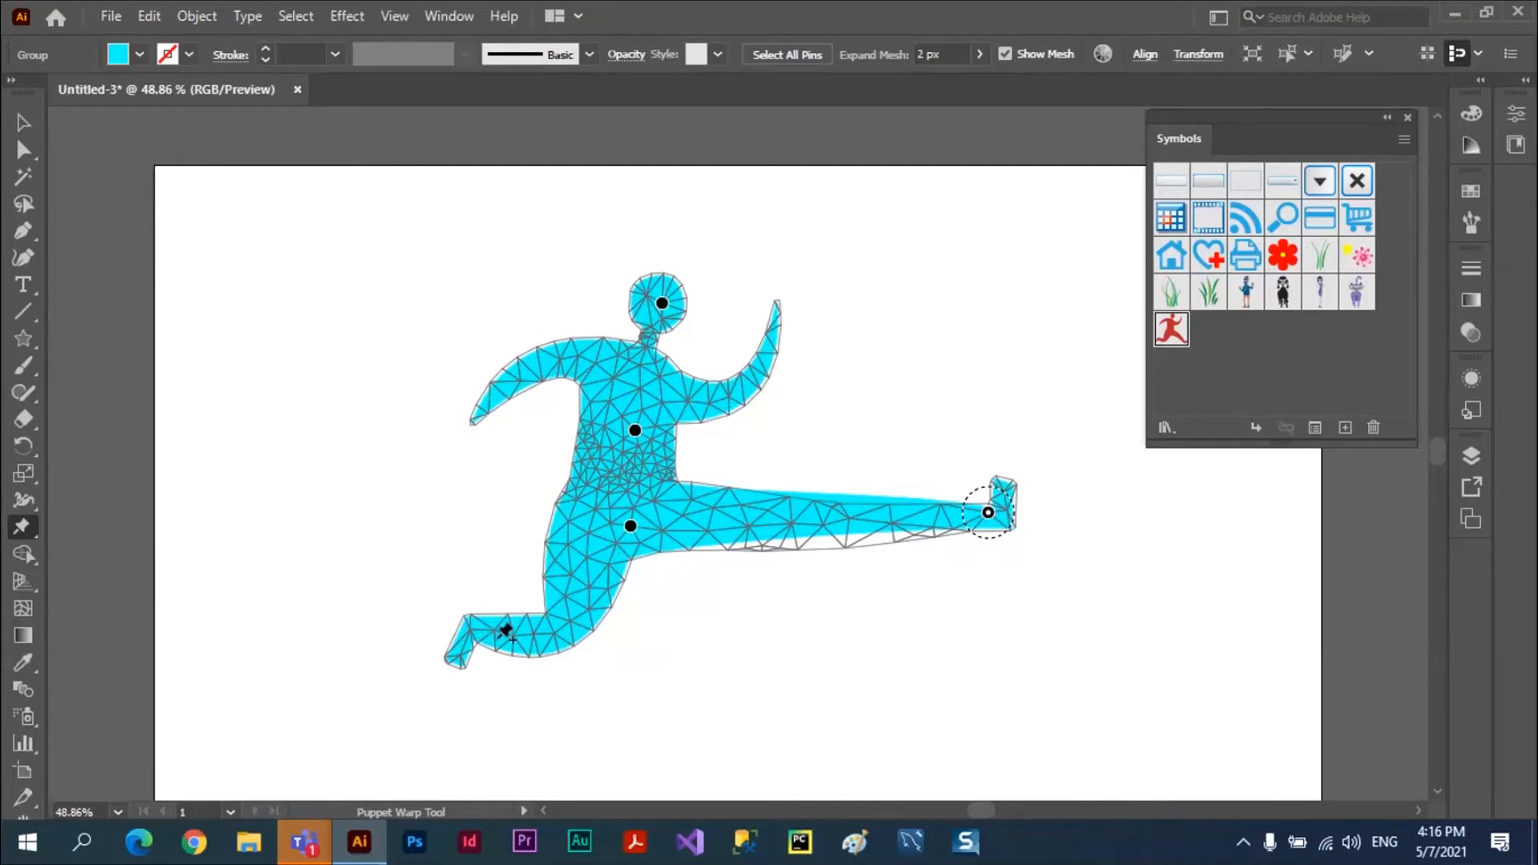
click(469, 640)
drag(470, 640, 374, 545)
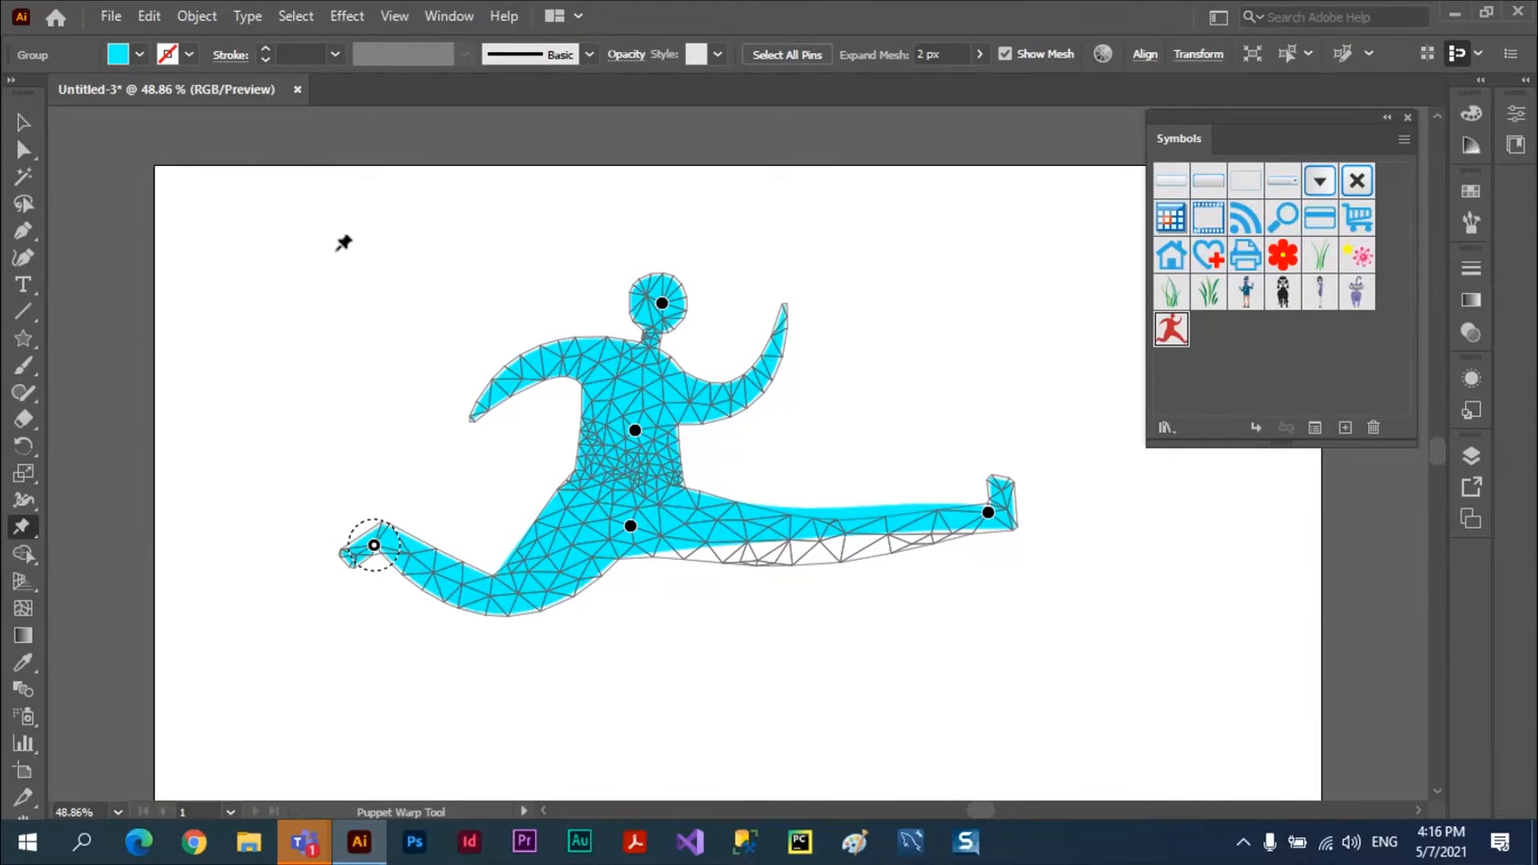
Reposition the runner on the artboard, moving it up and left and back toward the centre, checking its Puppet Warp pins in between
key(v)
click(181, 199)
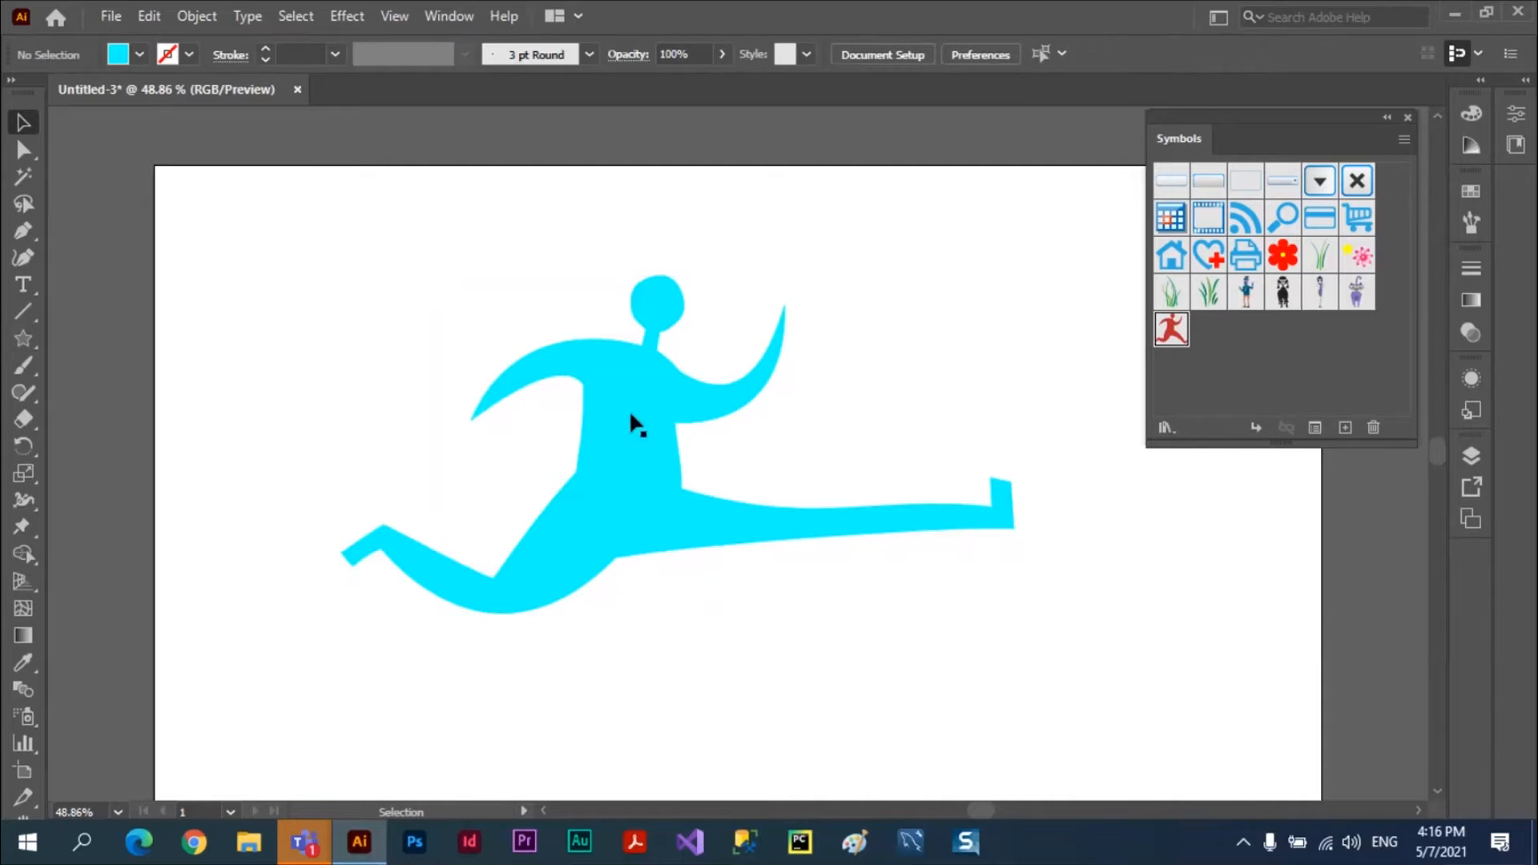
drag(631, 415, 443, 377)
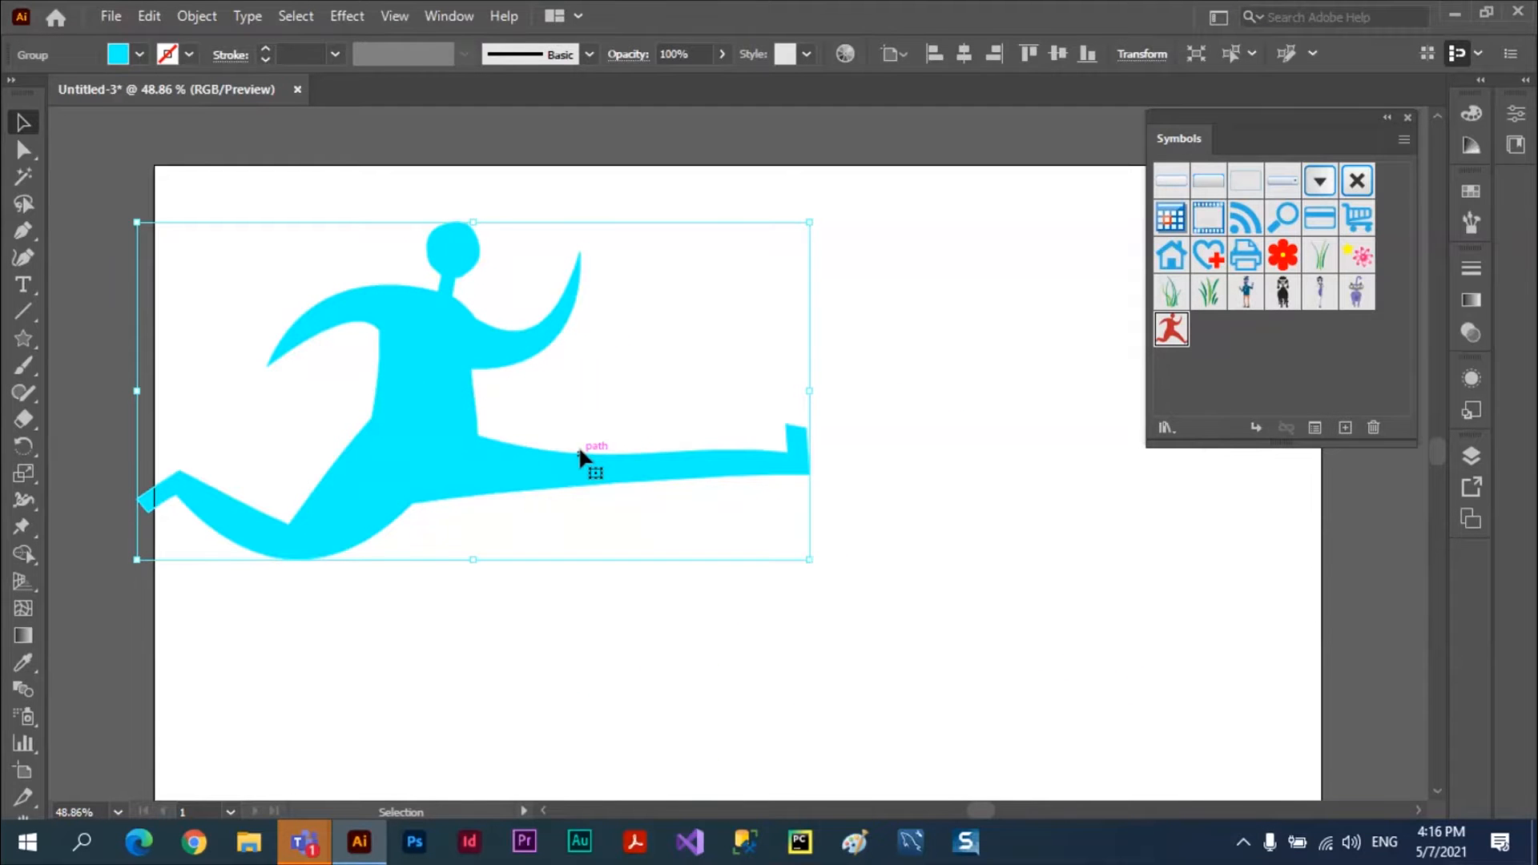
click(22, 527)
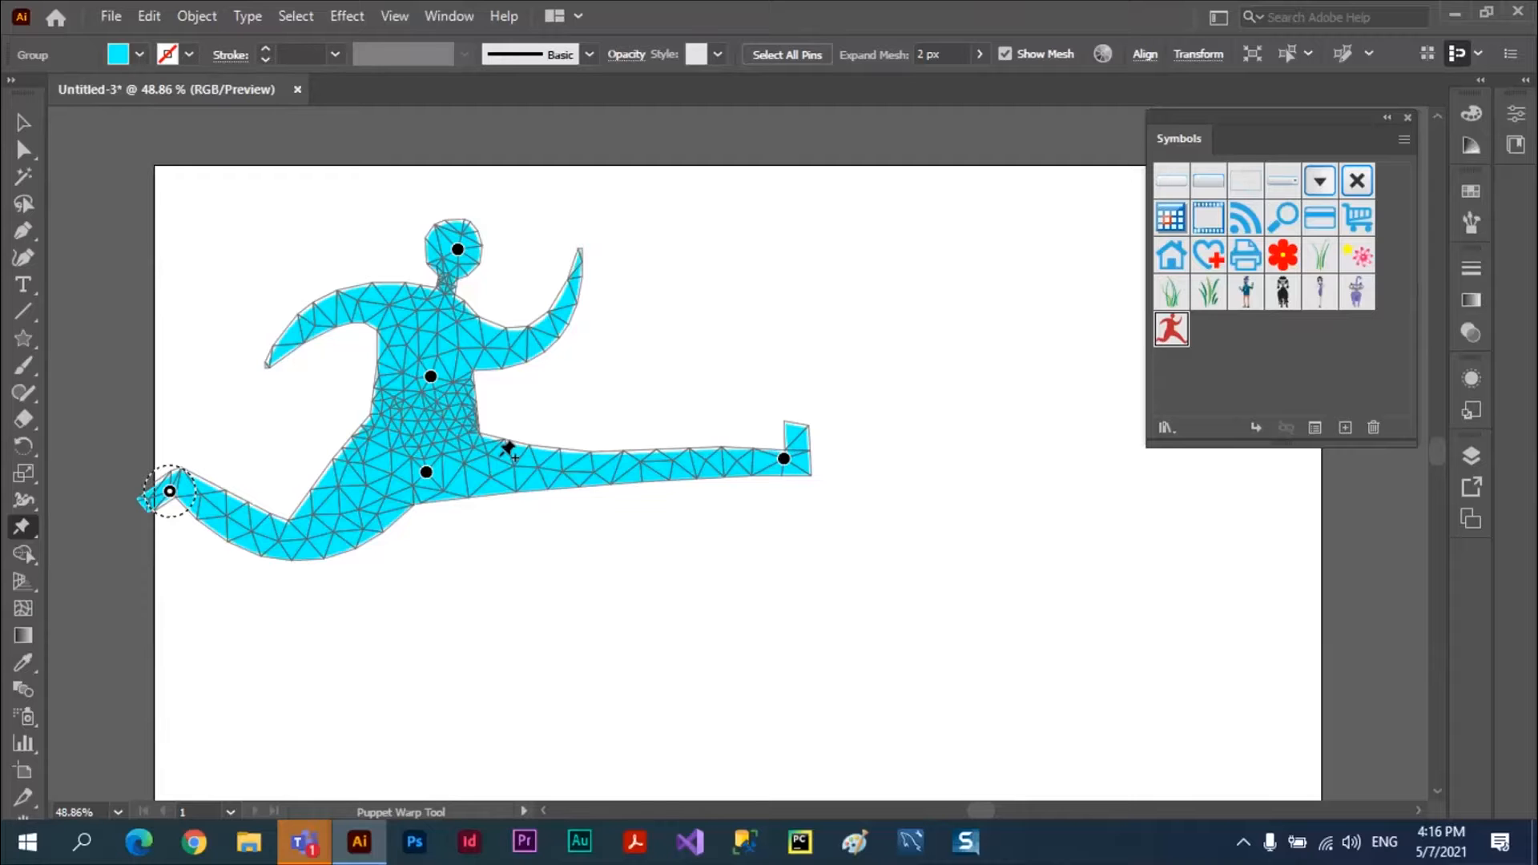
click(881, 294)
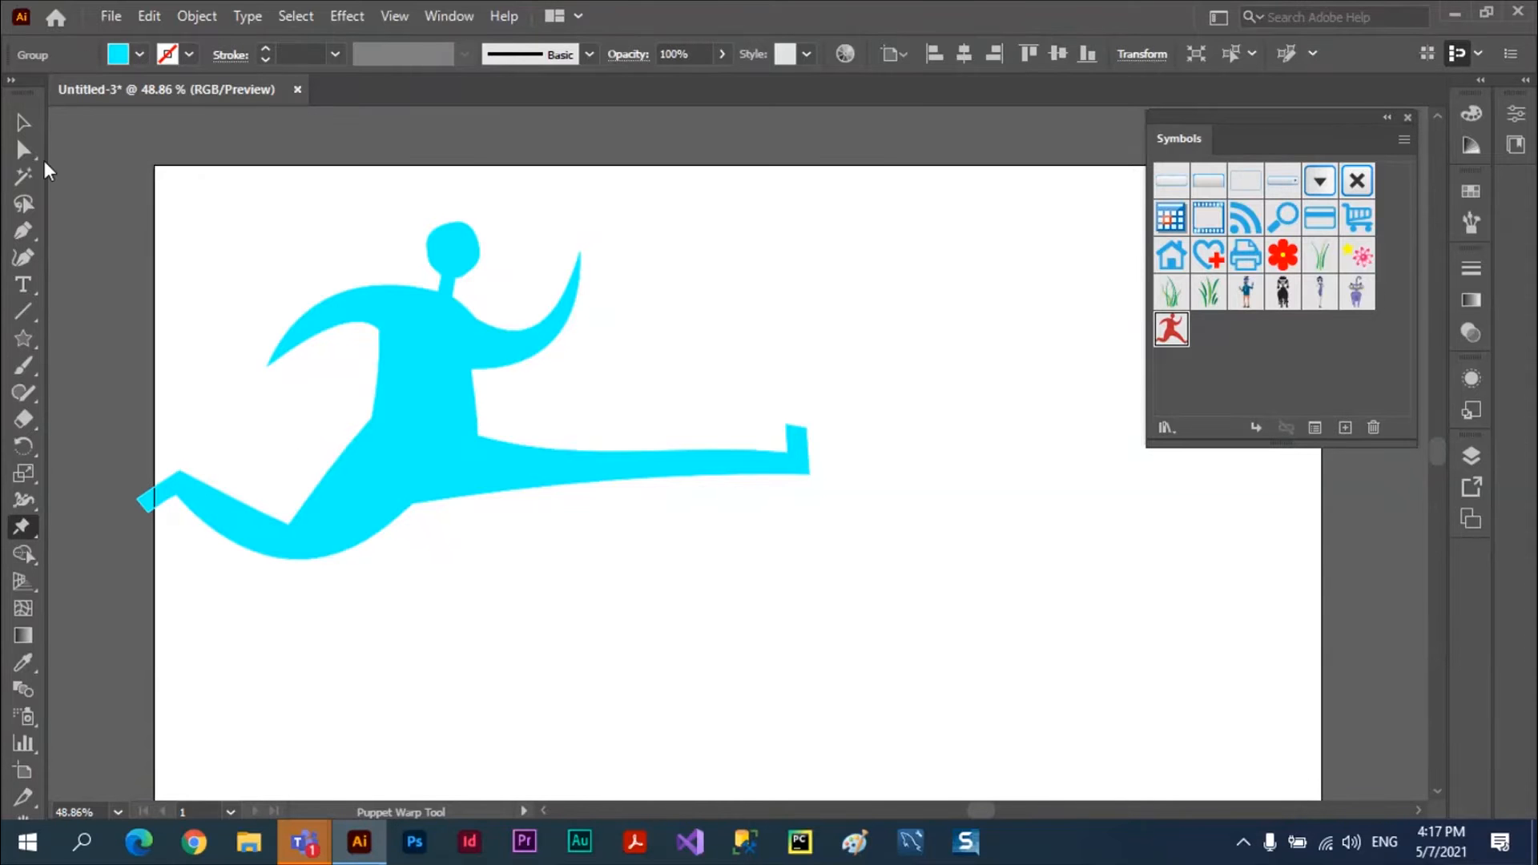
key(v)
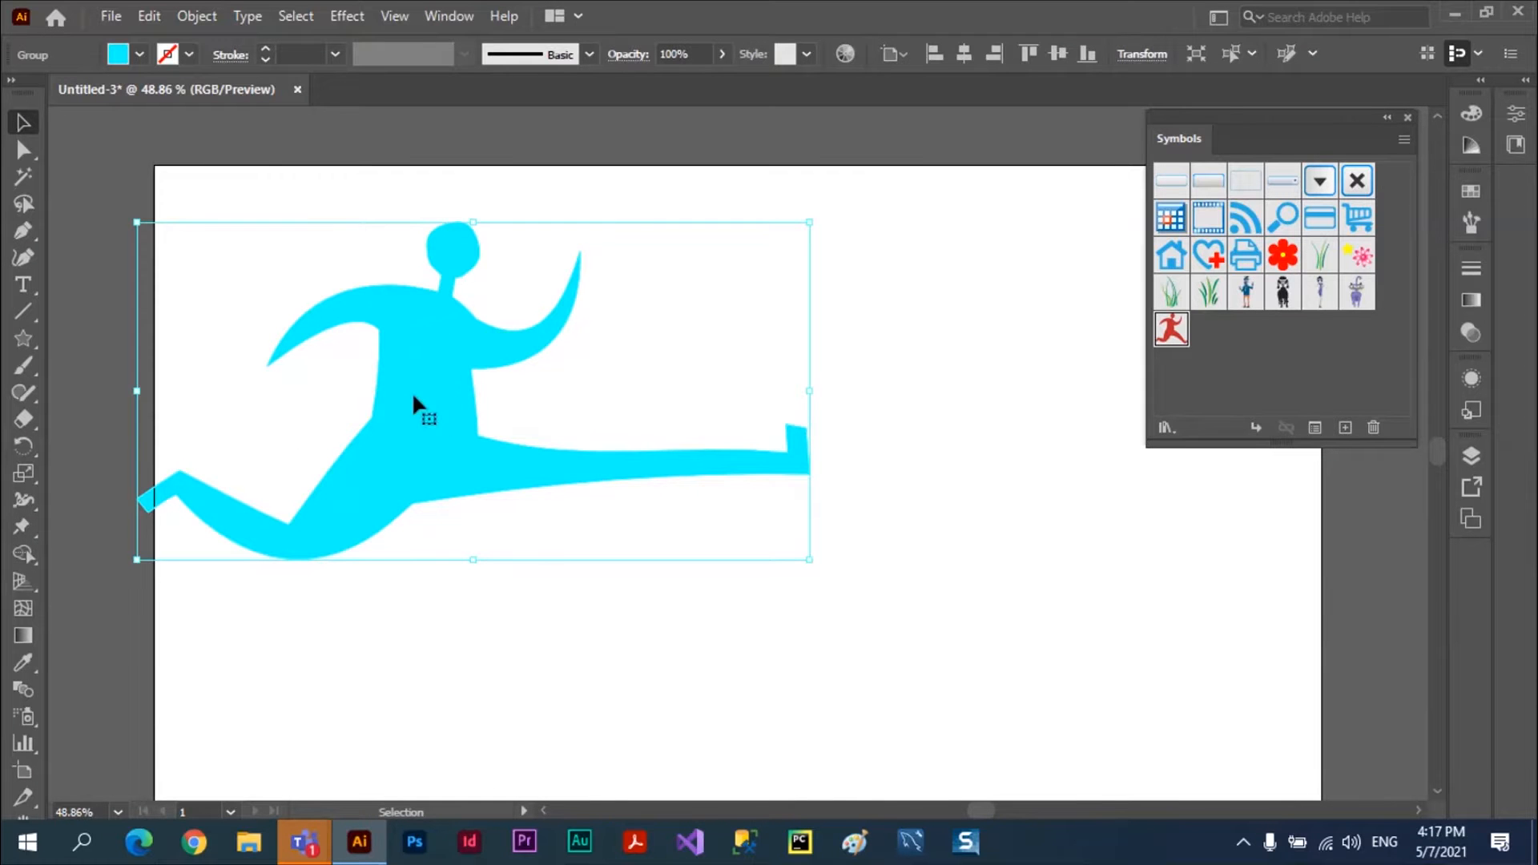
drag(445, 402, 657, 518)
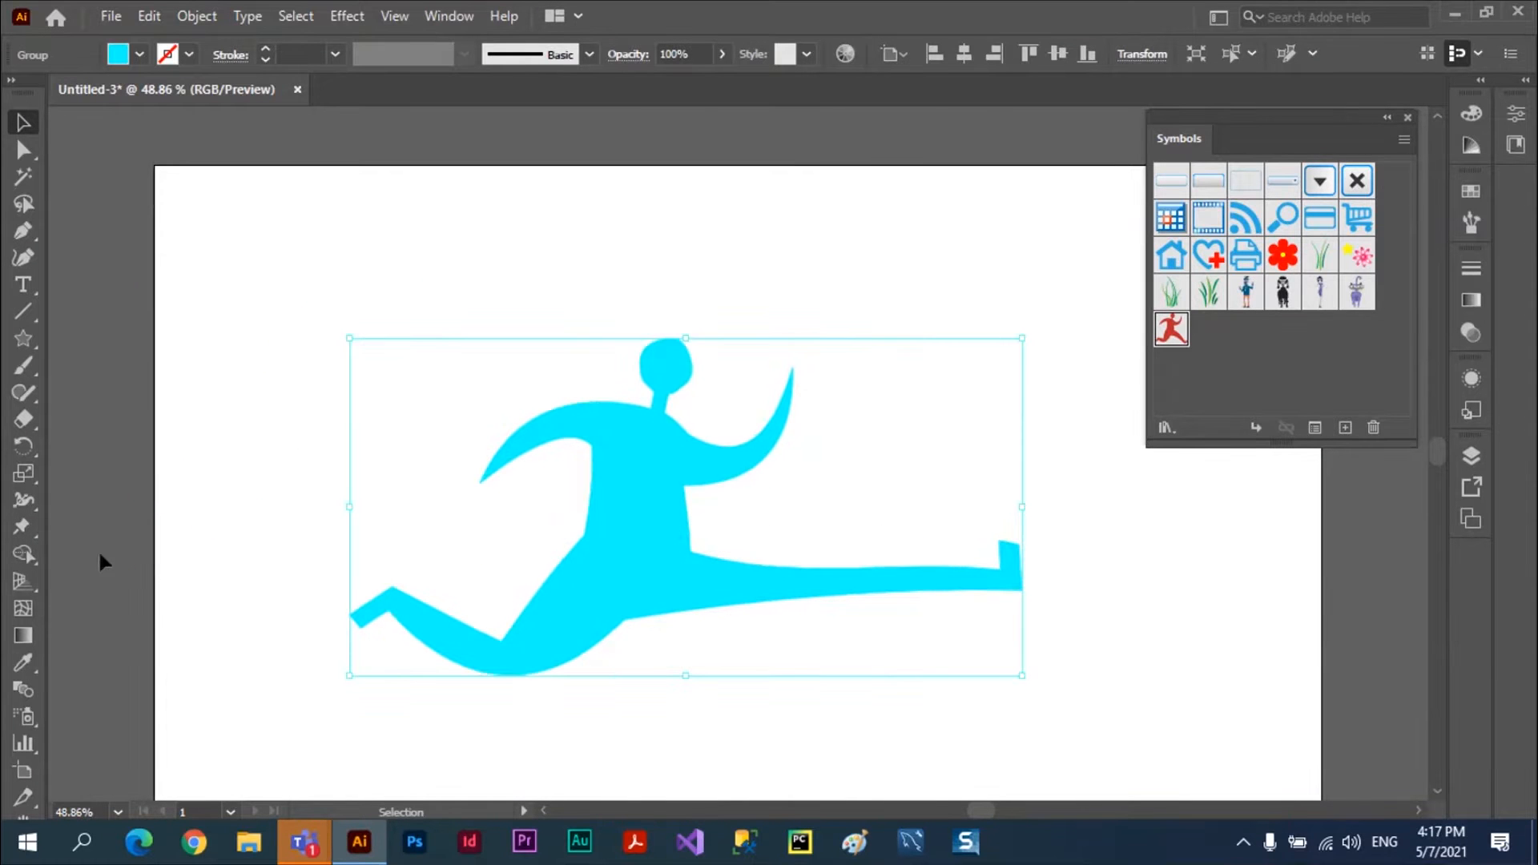
Open the Expand Mesh setting for the runner in Puppet Warp, and delete the runner from the artboard
click(24, 529)
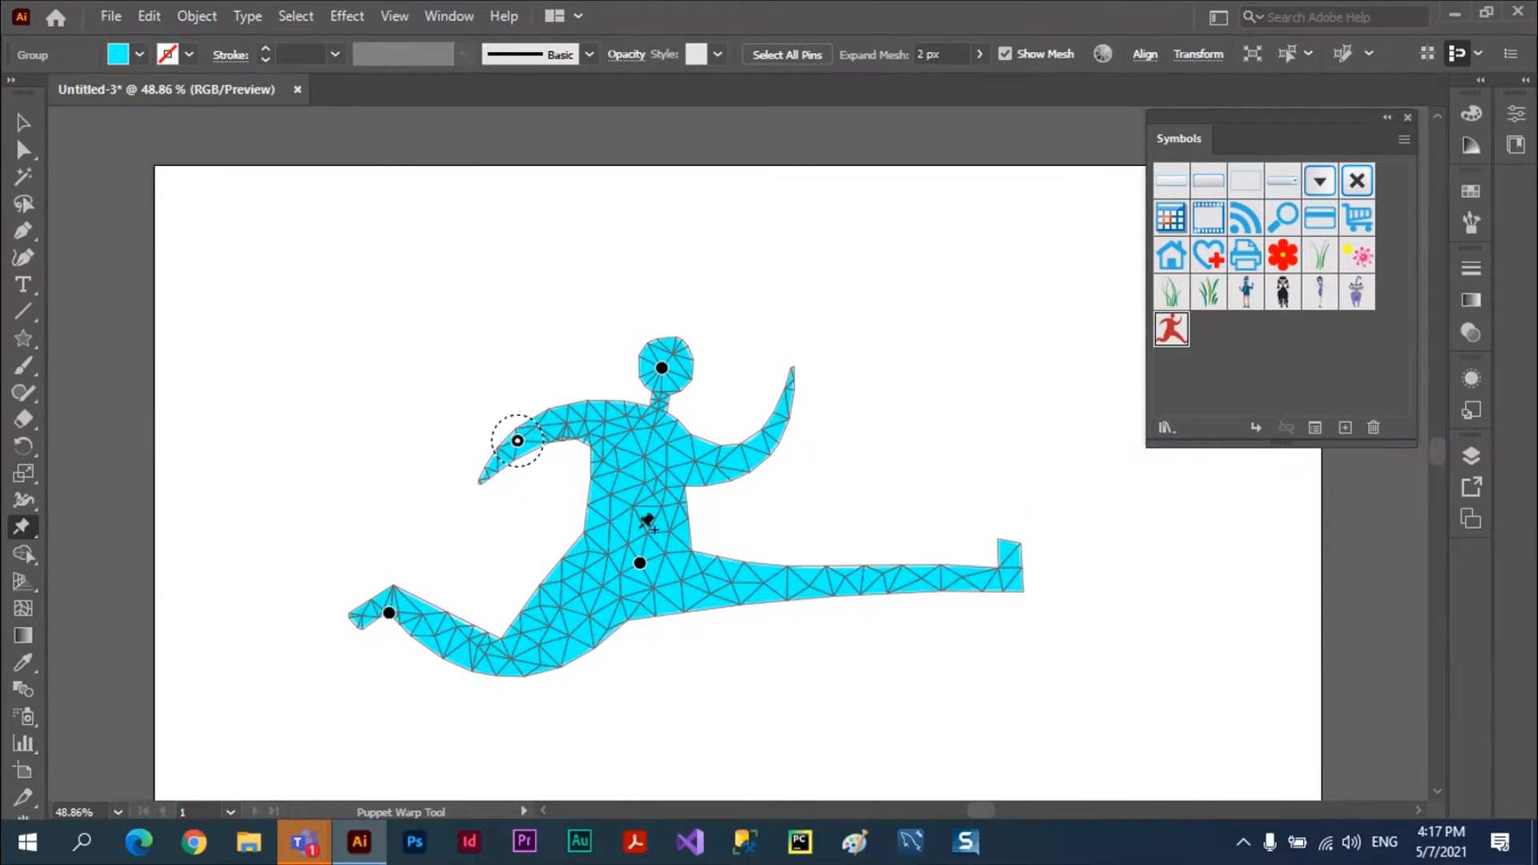
click(1006, 60)
click(1006, 60)
click(980, 55)
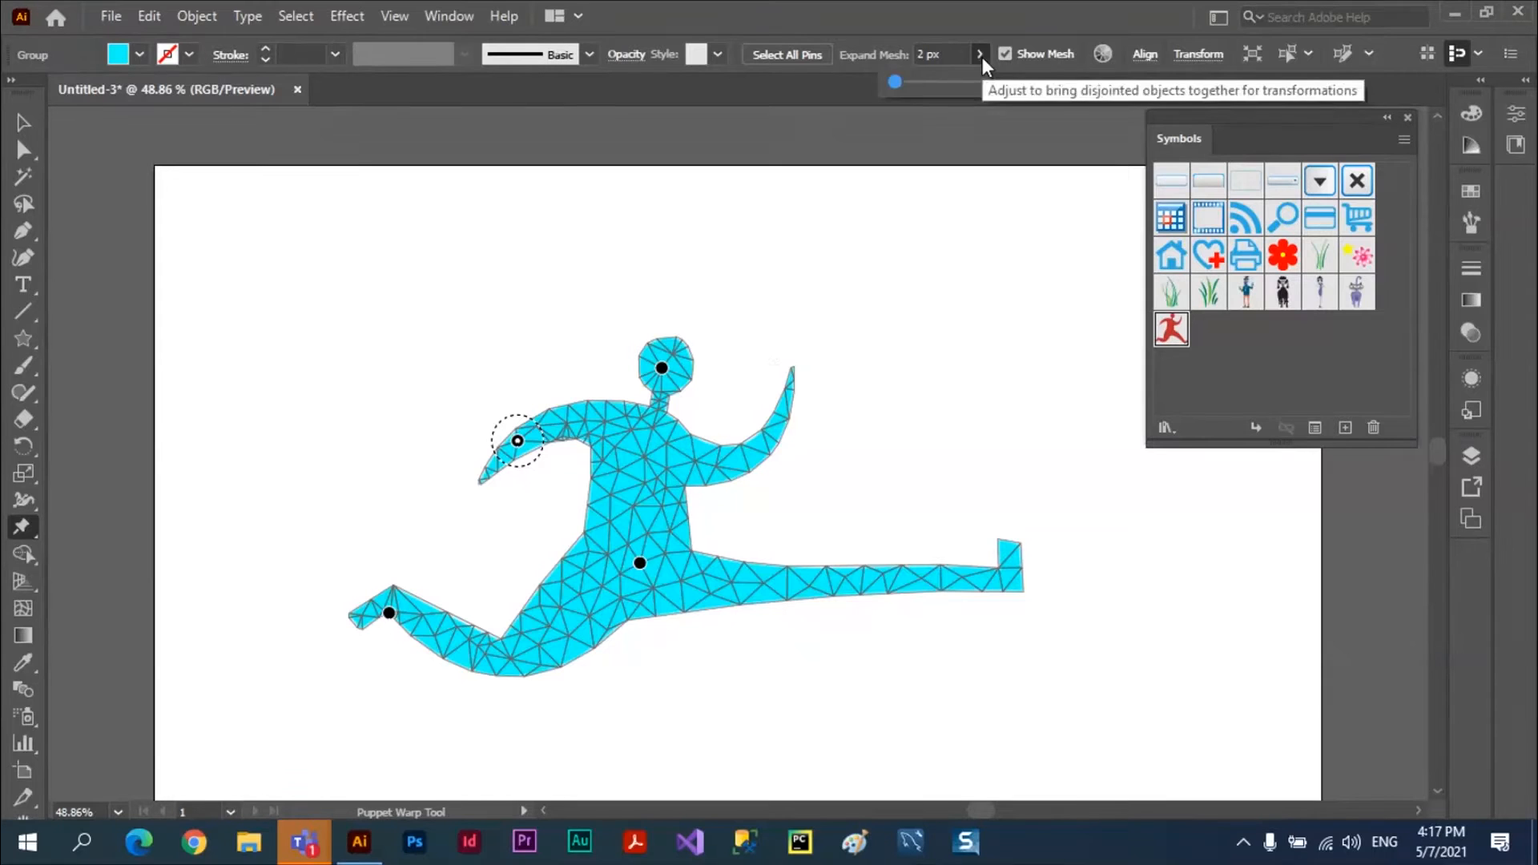
click(23, 123)
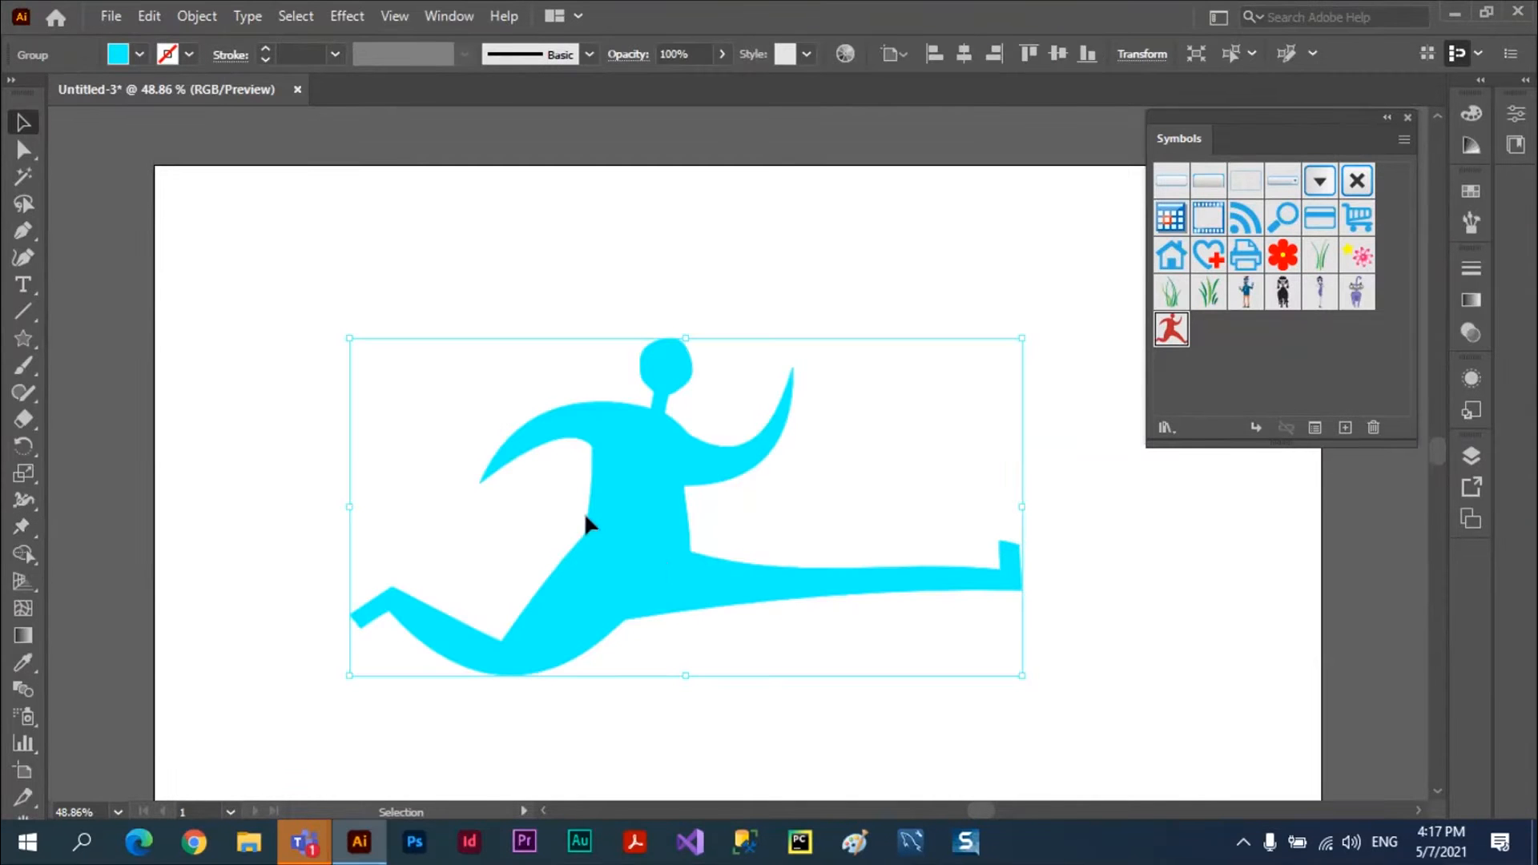
key(Delete)
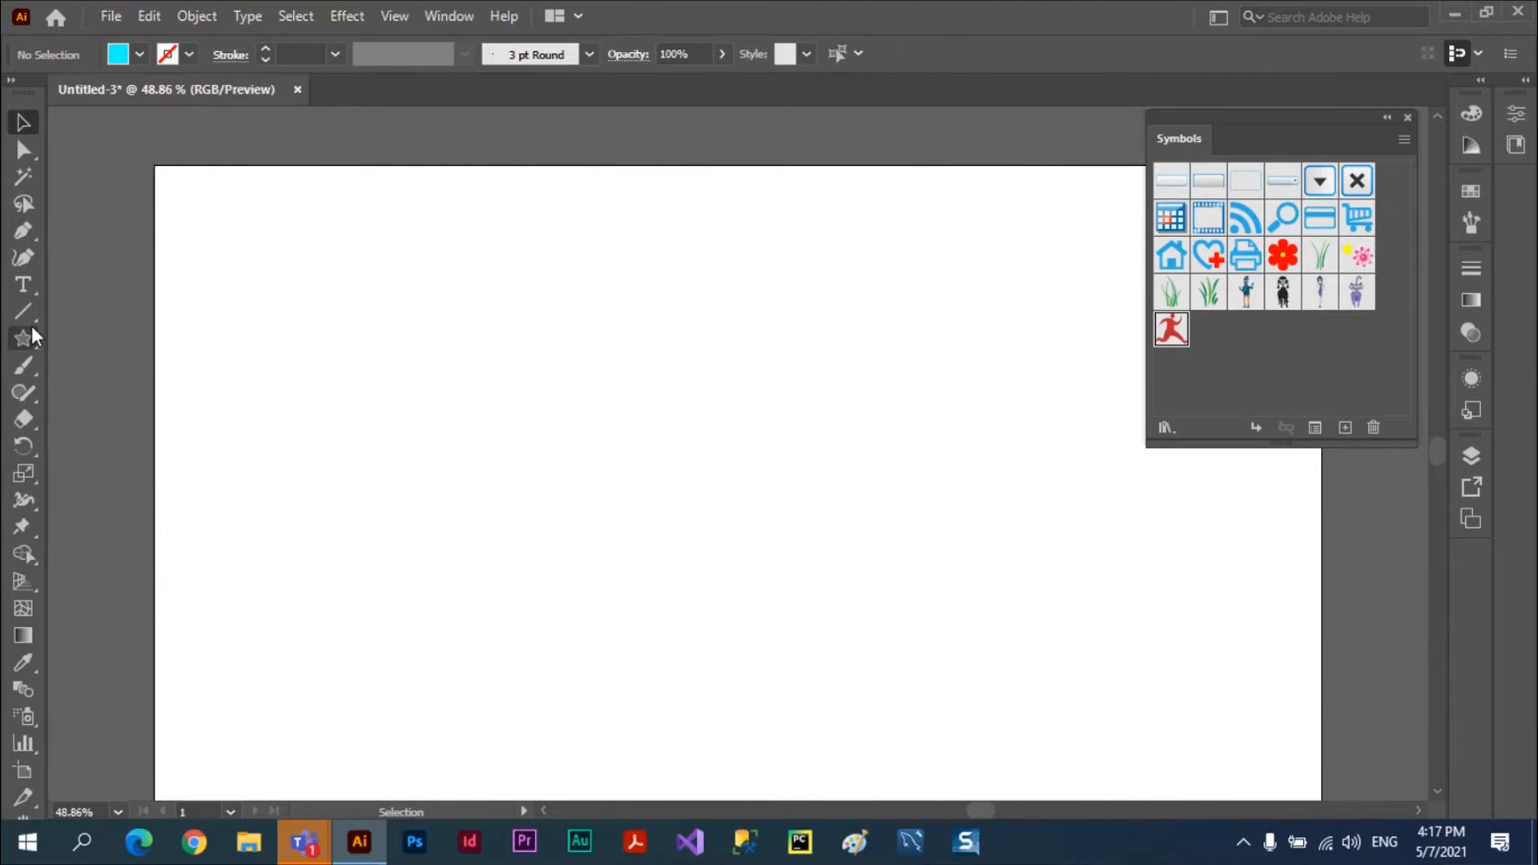
Draw a wide ellipse near the middle of the artboard and fill it with dark green
drag(26, 344, 80, 392)
drag(553, 449, 793, 579)
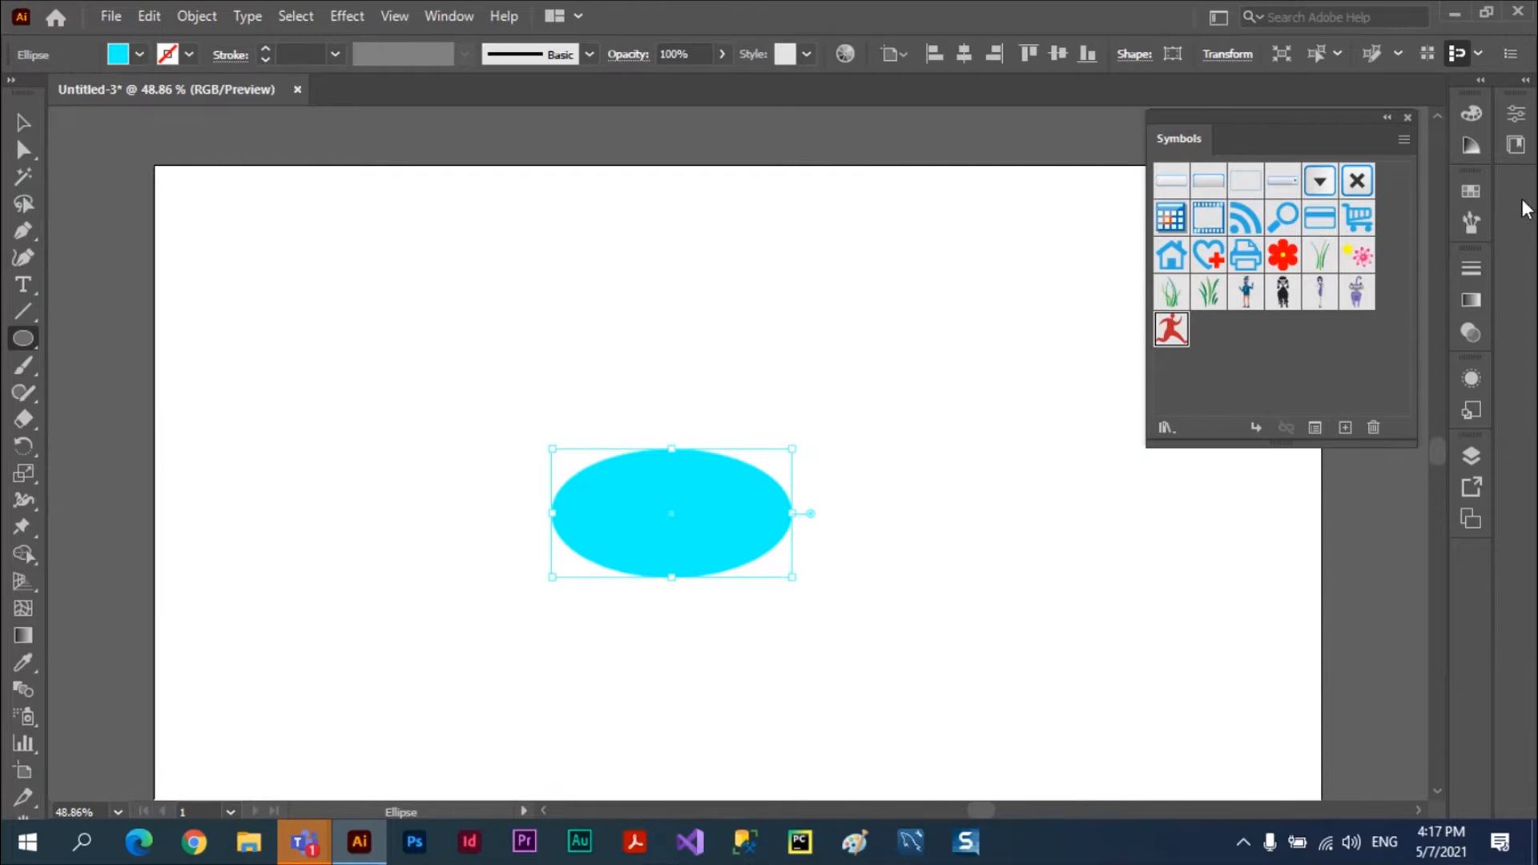
click(1471, 191)
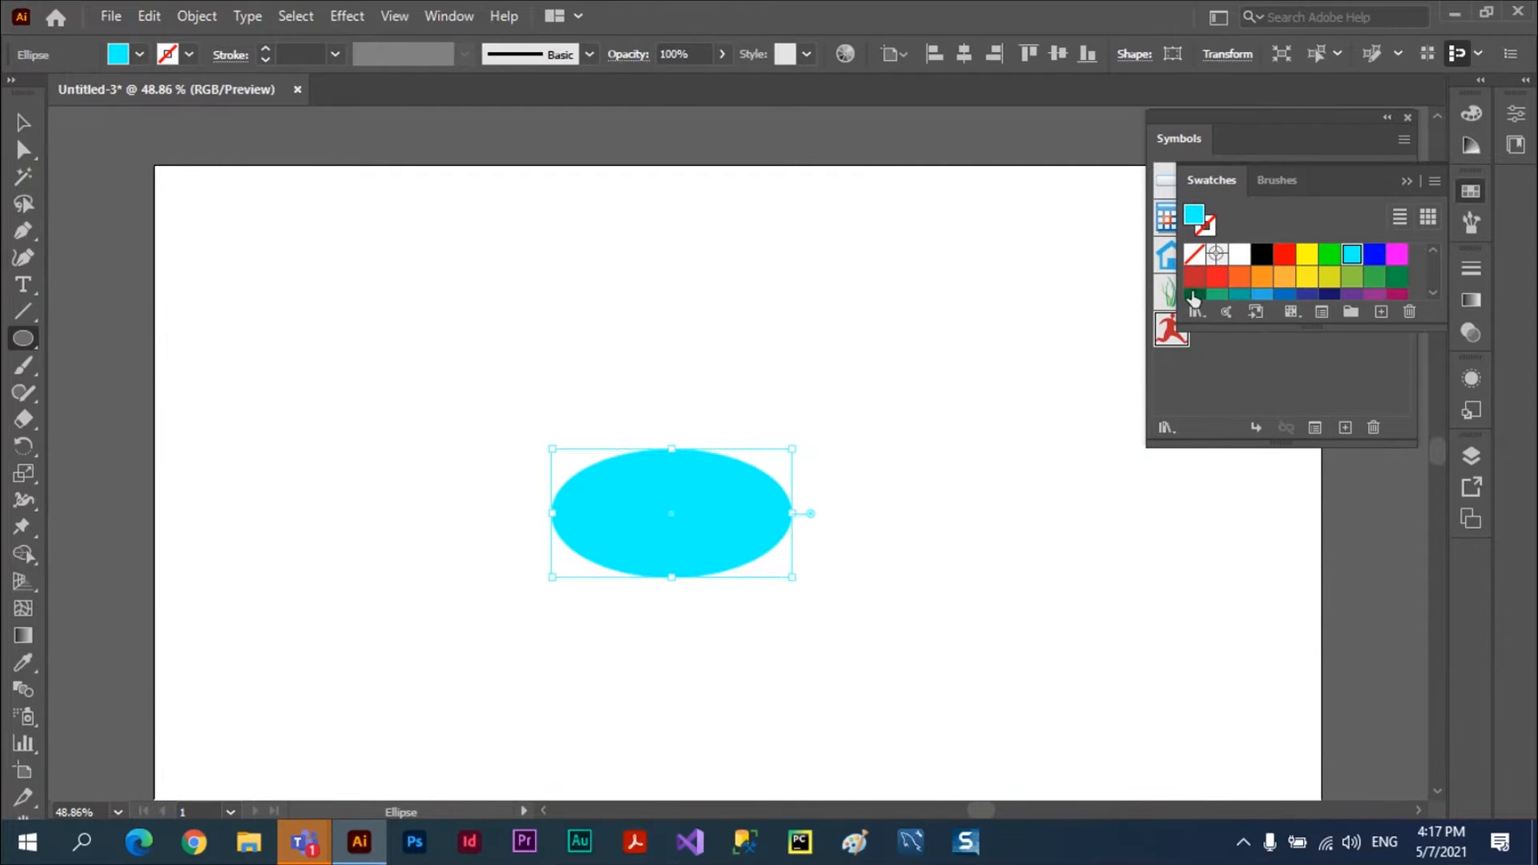
click(1192, 295)
Draw two small green circles as eyes above the ellipse's left and right sides, and level the right one with the left
drag(742, 434, 770, 460)
mouse_move(600, 430)
mouse_down()
mouse_move(632, 462)
mouse_move(611, 447)
mouse_up()
click(22, 121)
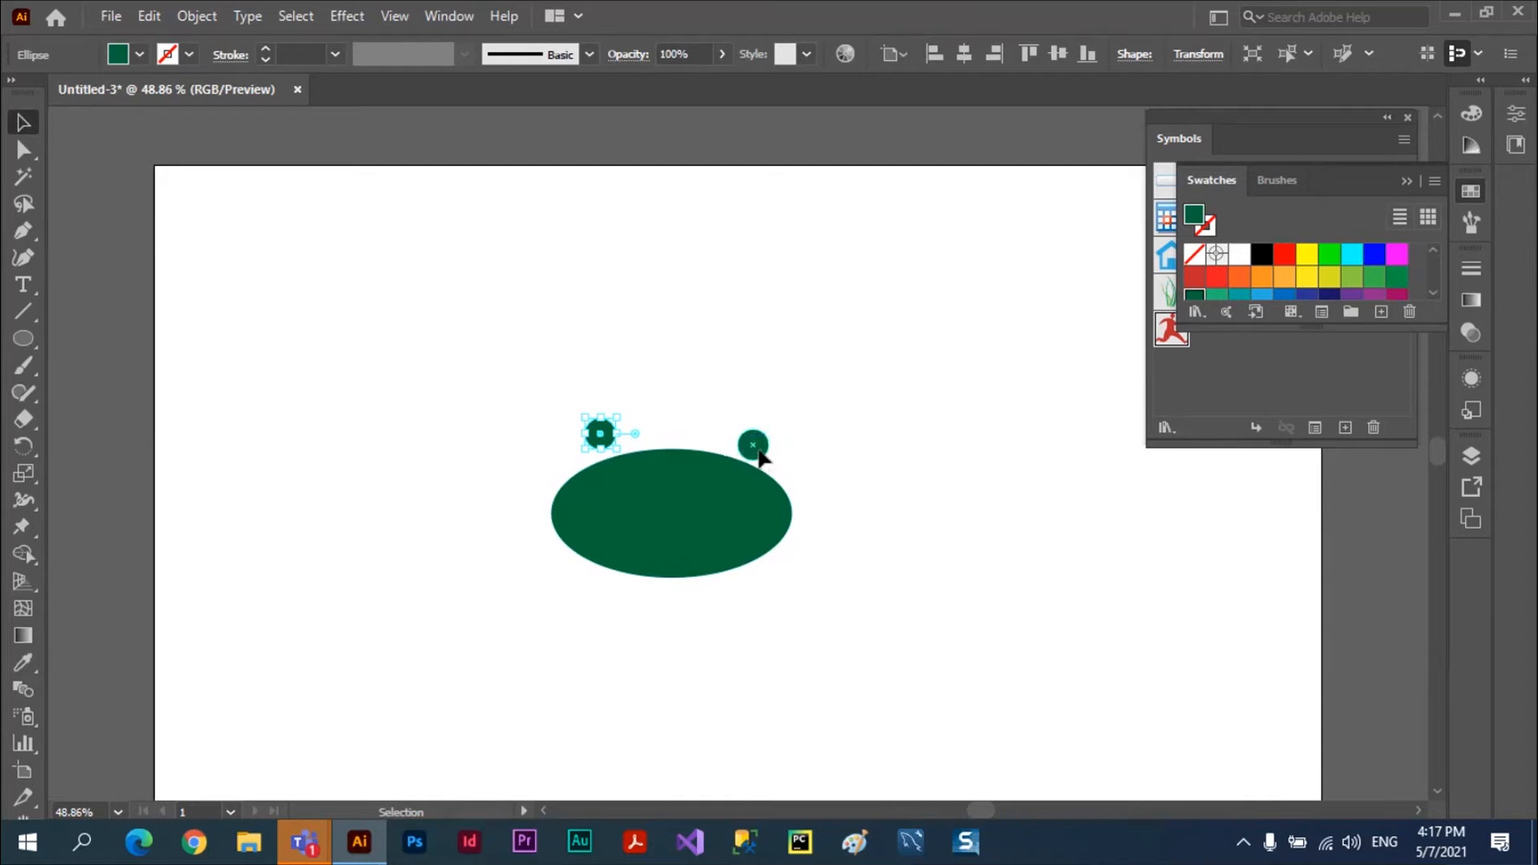
mouse_move(758, 453)
mouse_down()
mouse_move(741, 439)
mouse_move(757, 447)
mouse_up()
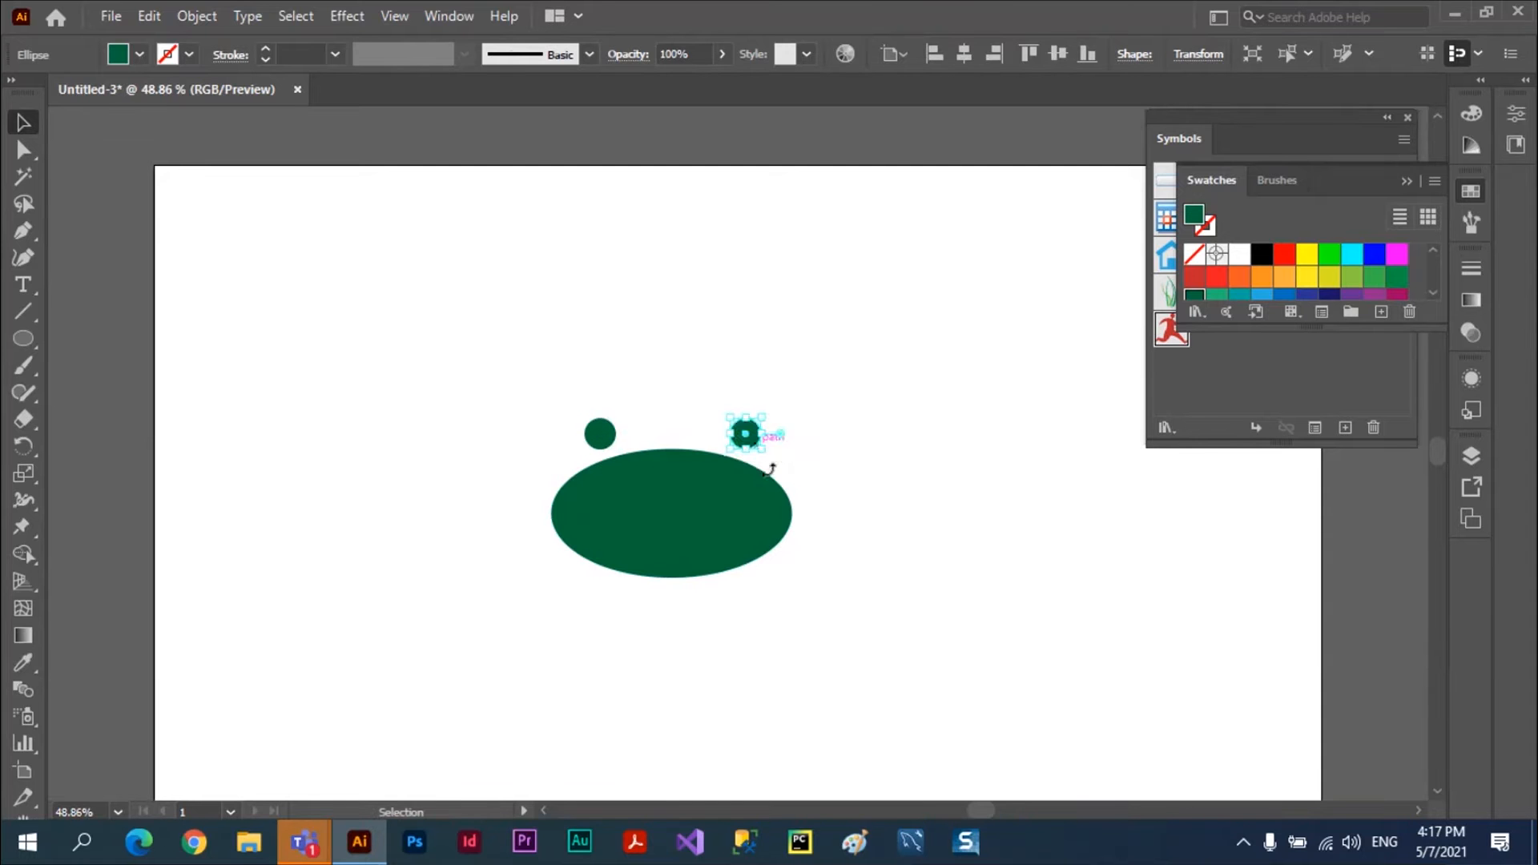
click(820, 613)
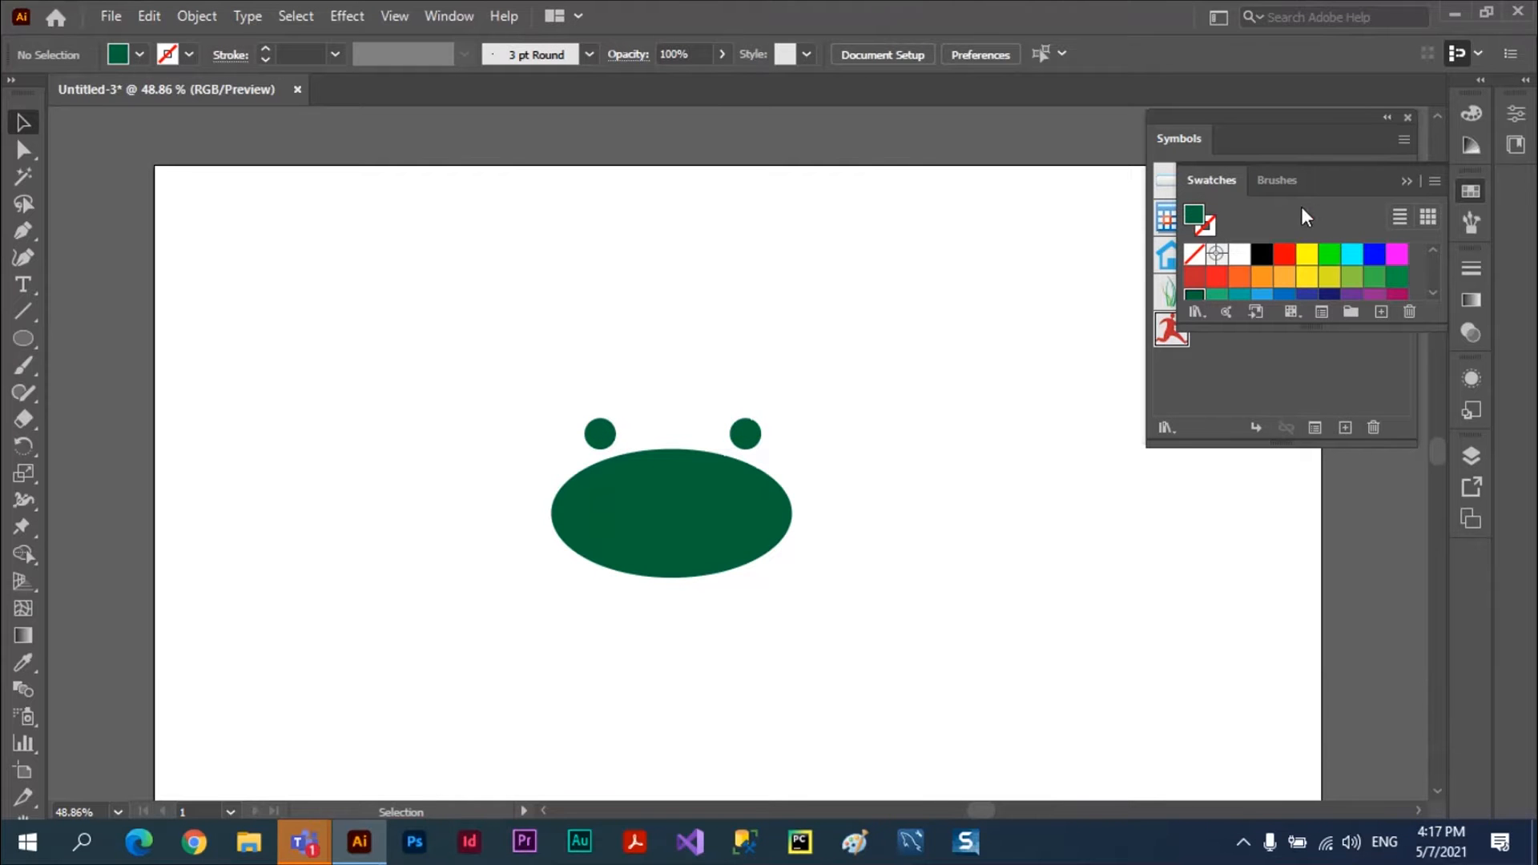
Hide the symbols and swatches collections to clear the artboard view
click(1408, 119)
click(1408, 118)
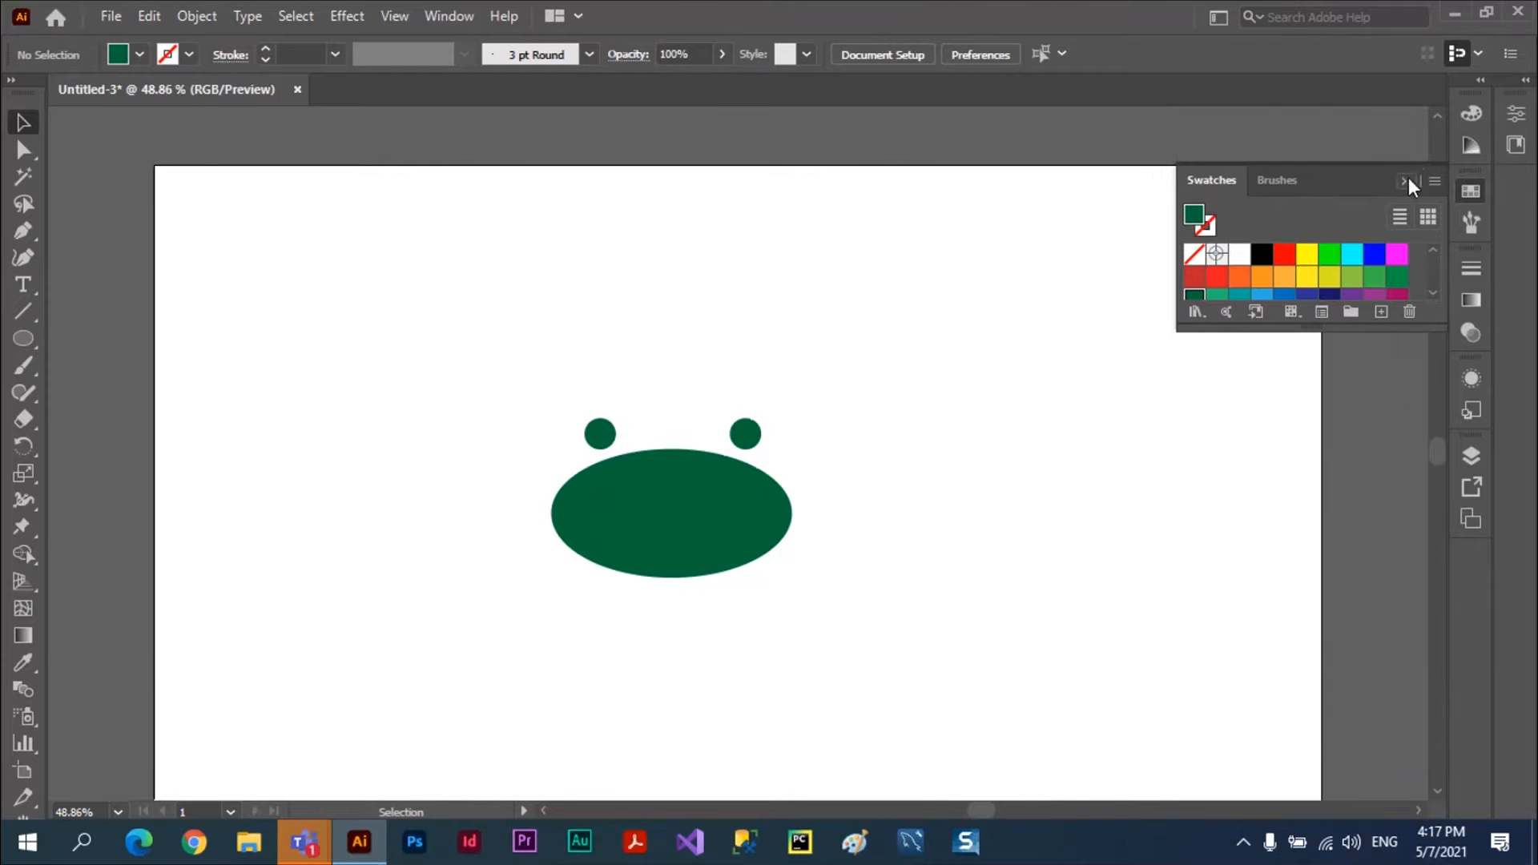
click(1411, 179)
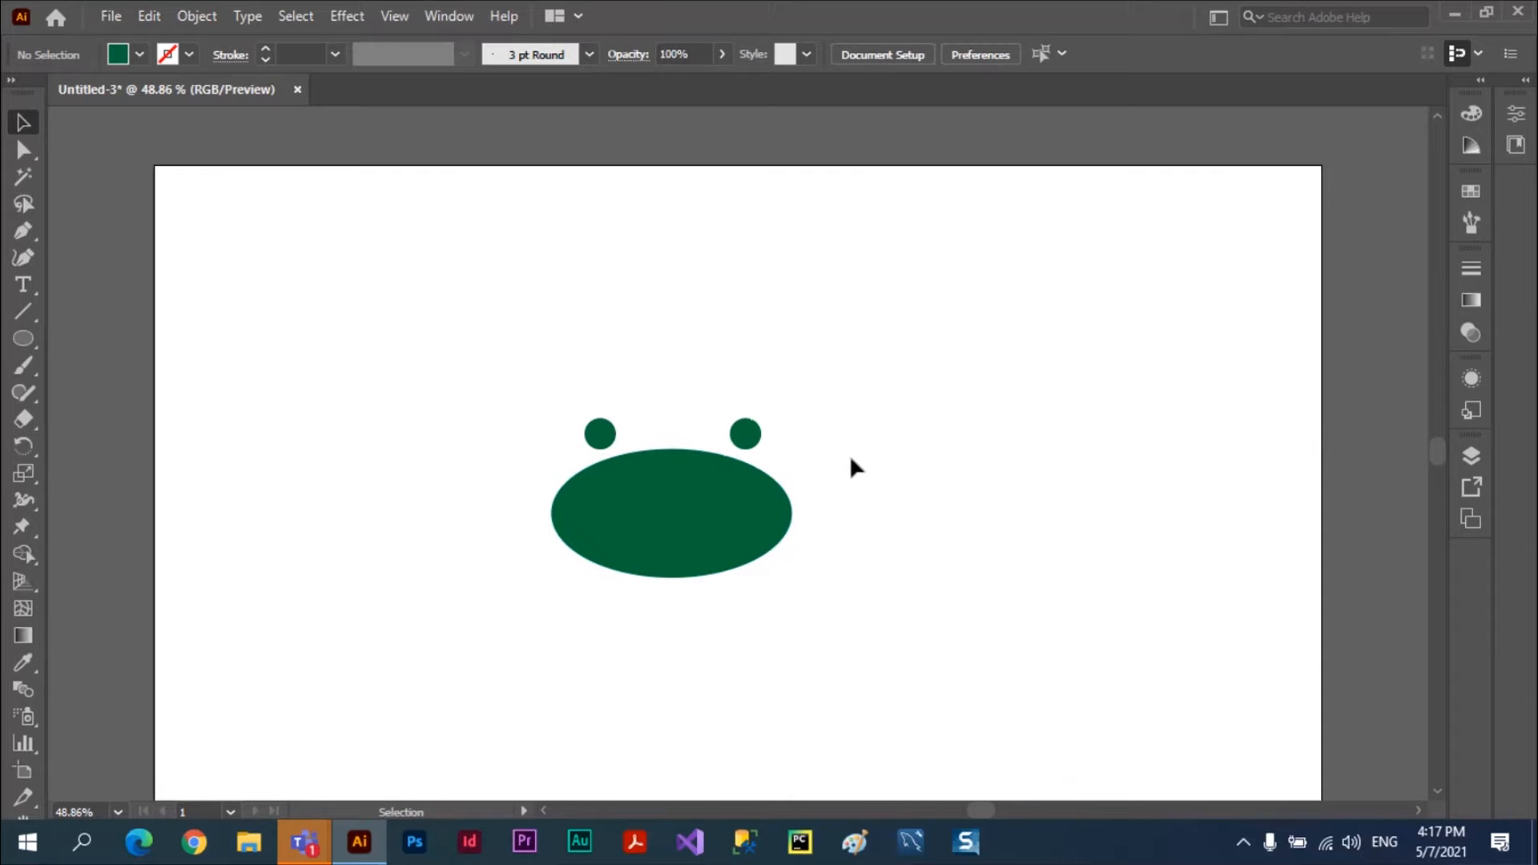
Apply Puppet Warp to the ellipse and both eyes together, and move the right eye's pin slightly left and up
drag(443, 326, 824, 629)
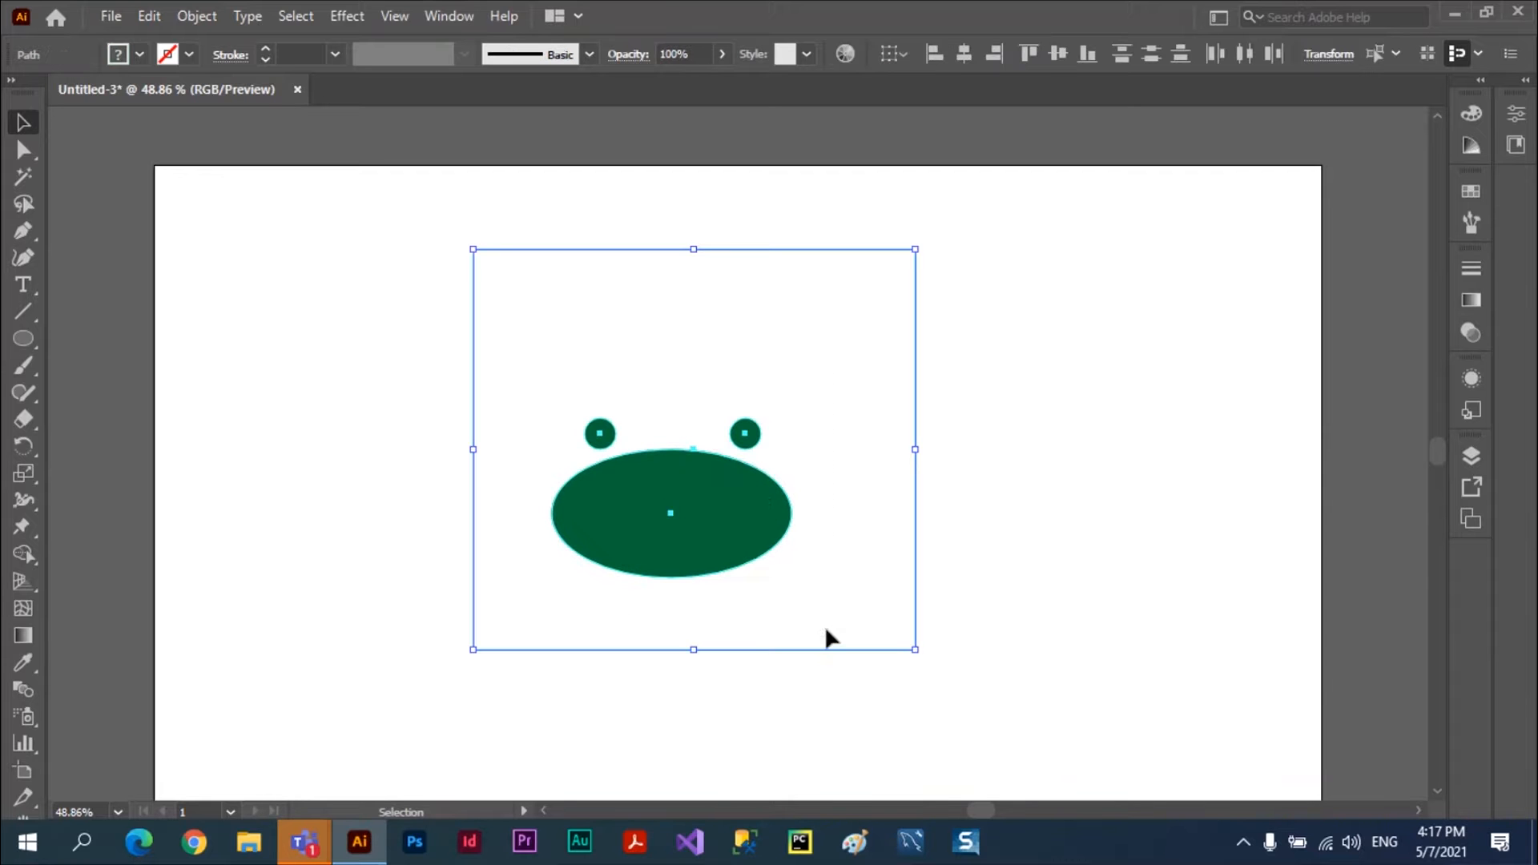
click(22, 526)
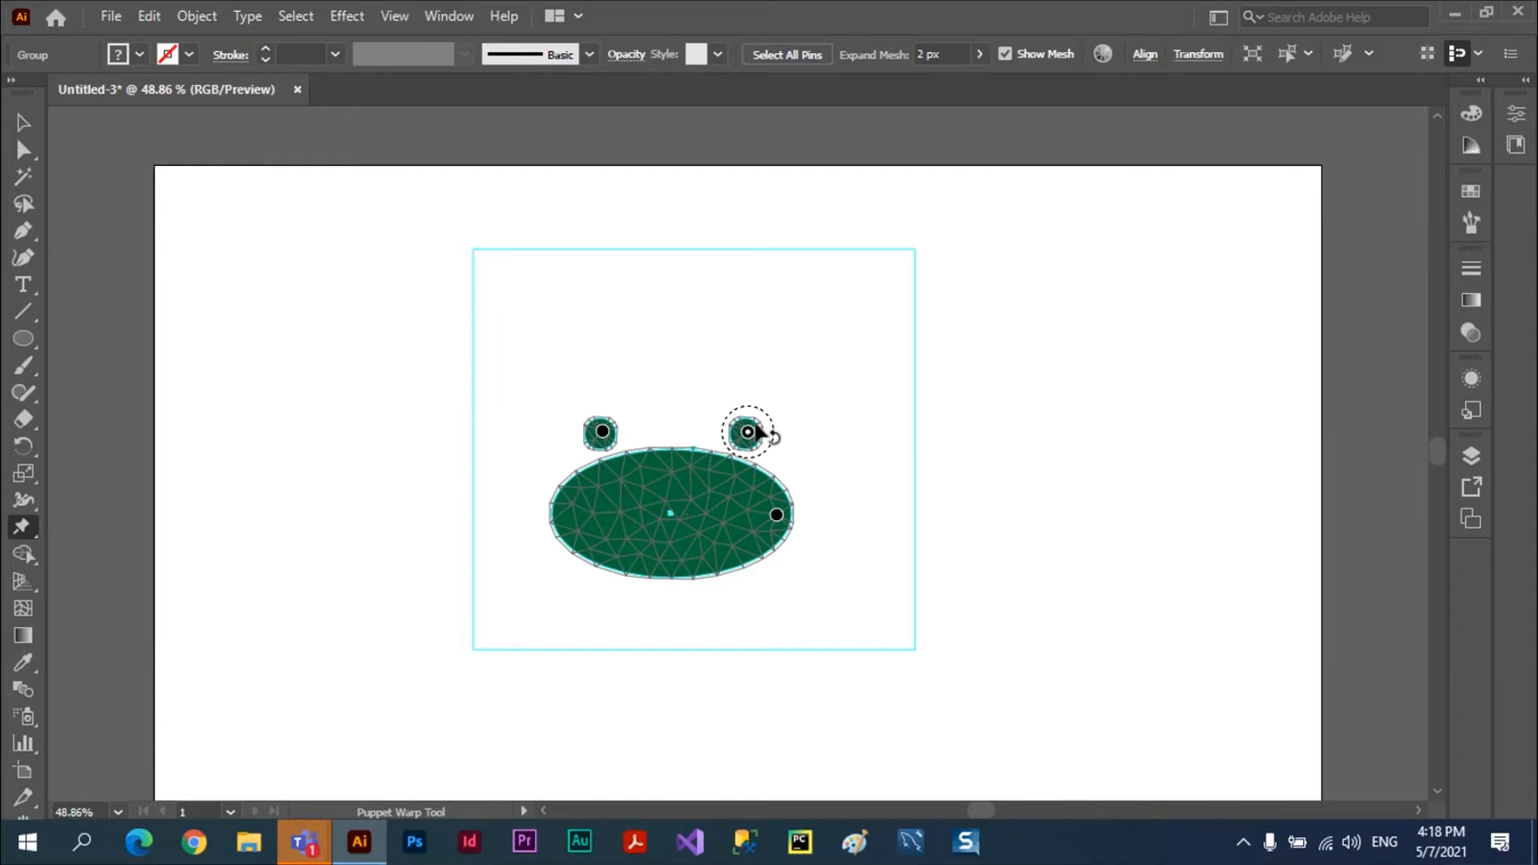
mouse_move(759, 433)
mouse_down()
mouse_move(800, 409)
mouse_move(766, 446)
mouse_move(788, 405)
mouse_move(730, 425)
mouse_up()
key(ctrl+z)
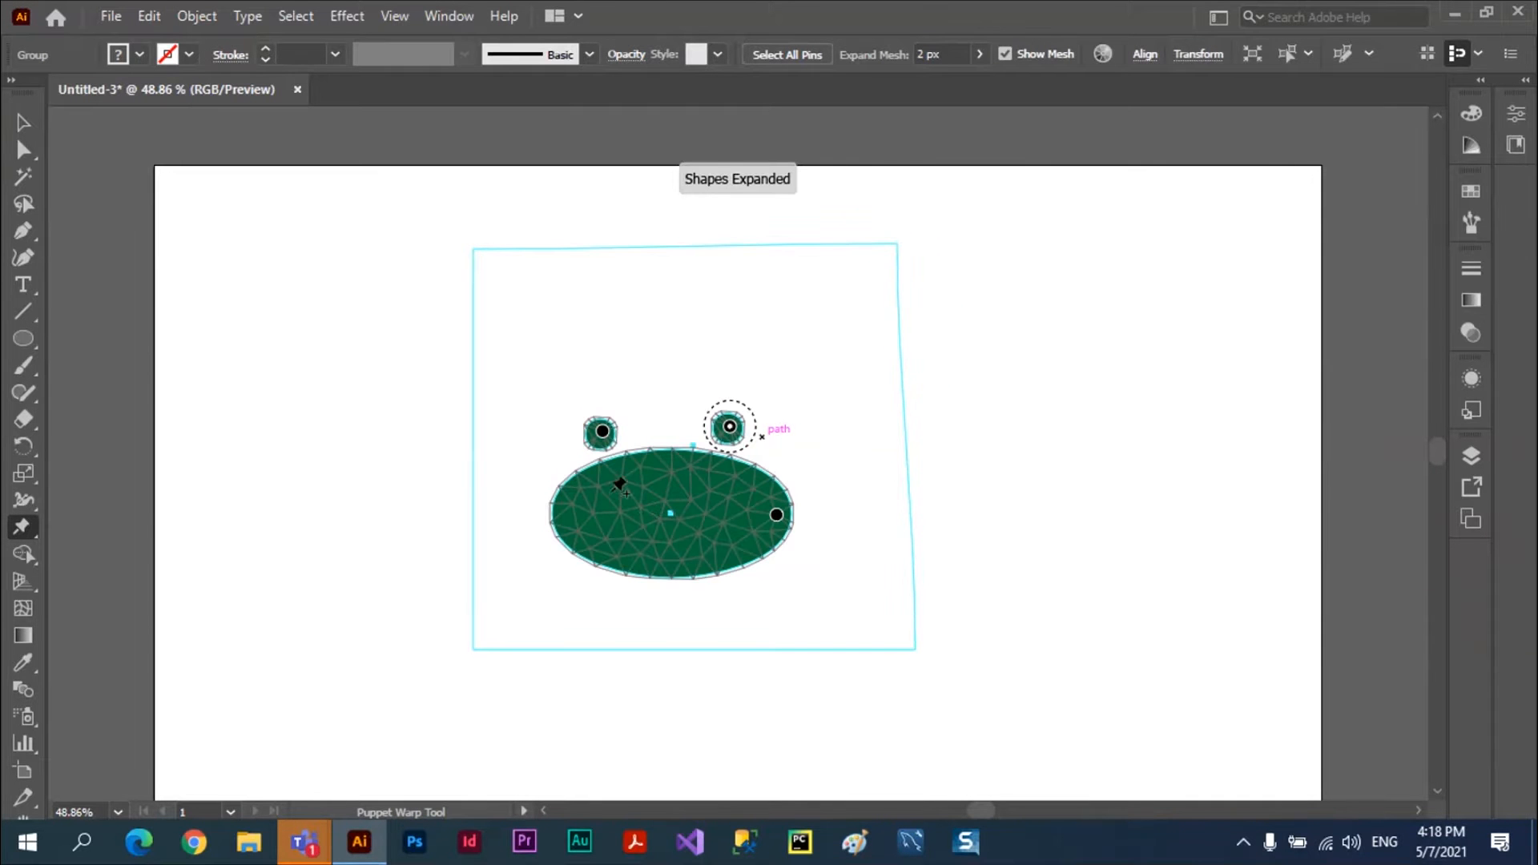
Add puppet warp pins near the ellipse's upper edge, lower middle and left end
key(ctrl+plus)
key(ctrl+plus)
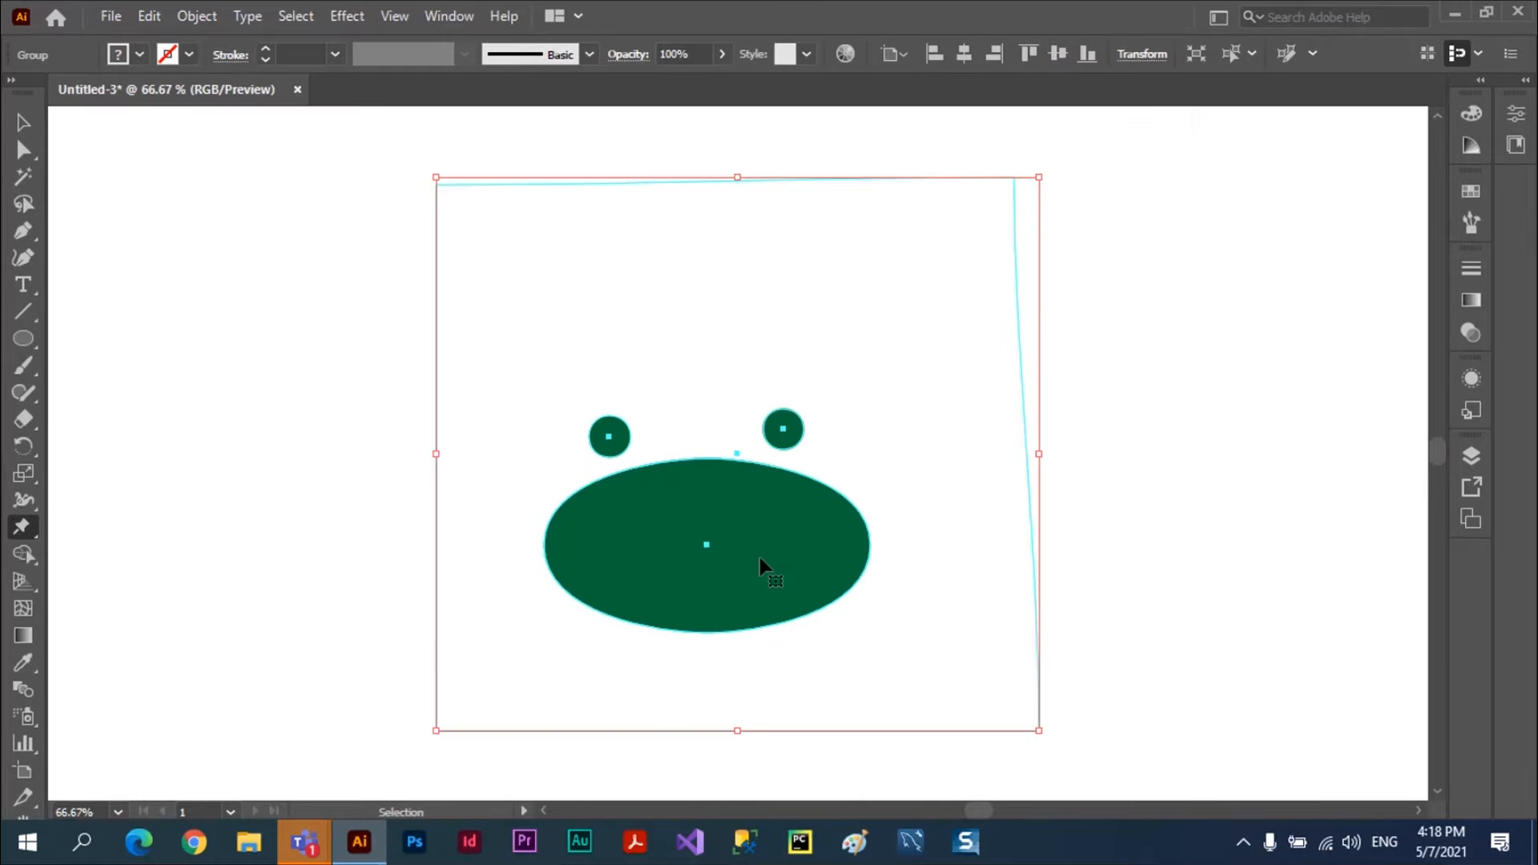
key(ctrl+plus)
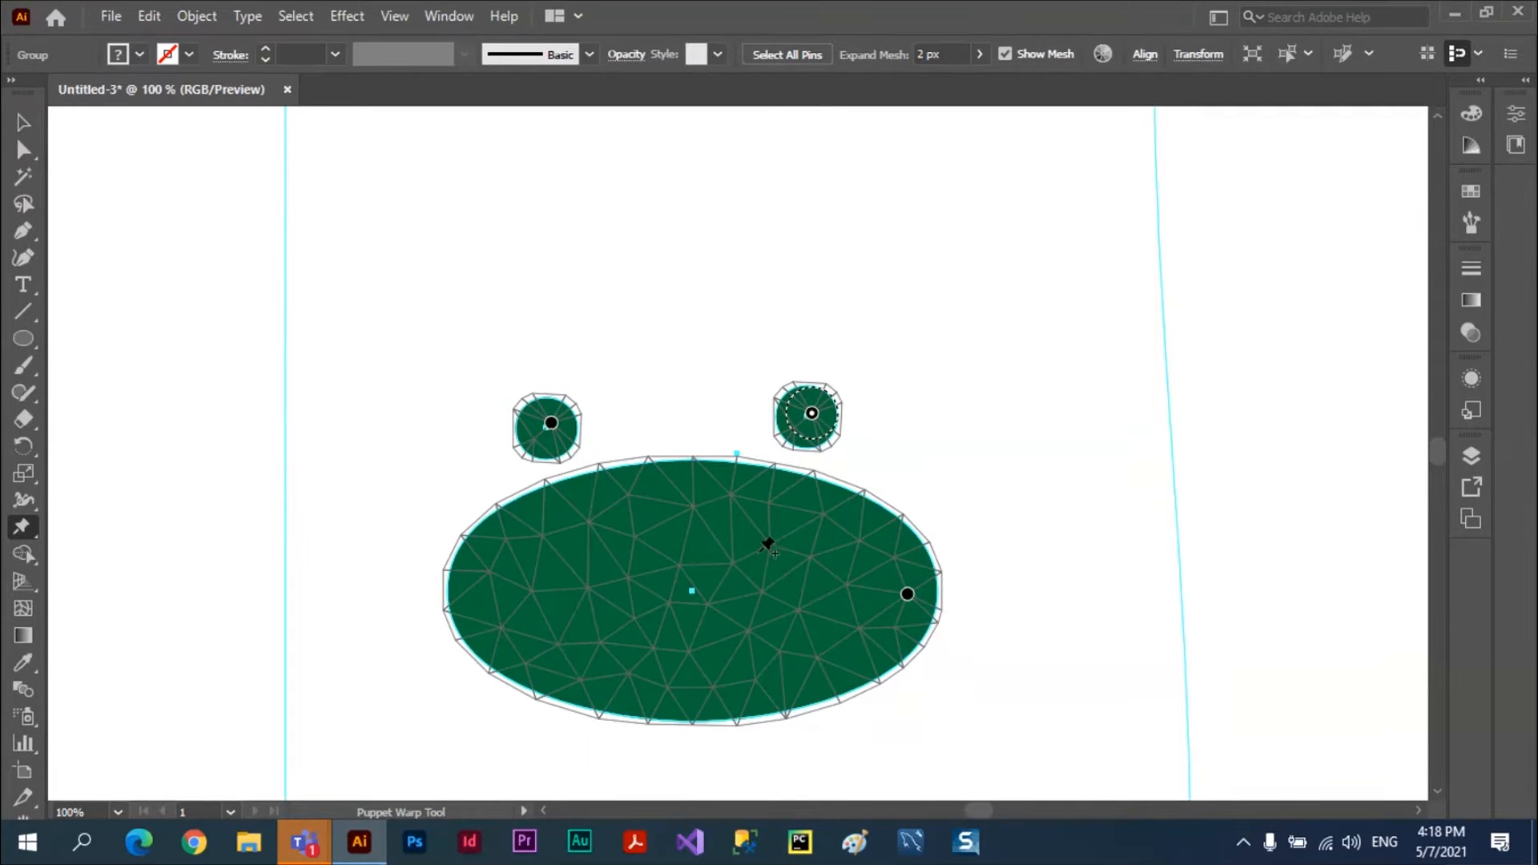
click(689, 498)
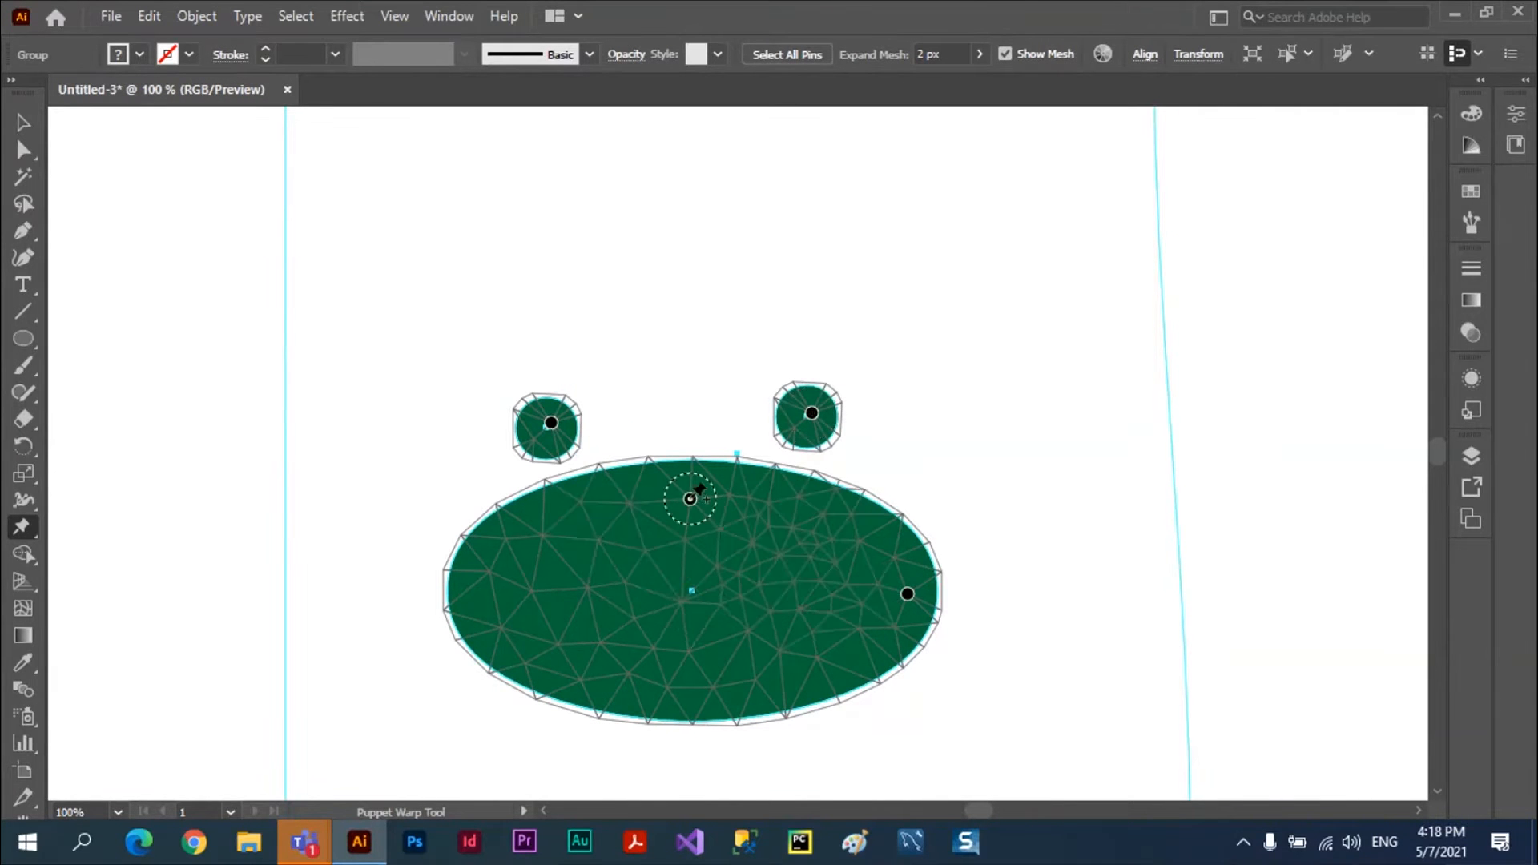
click(698, 660)
click(502, 607)
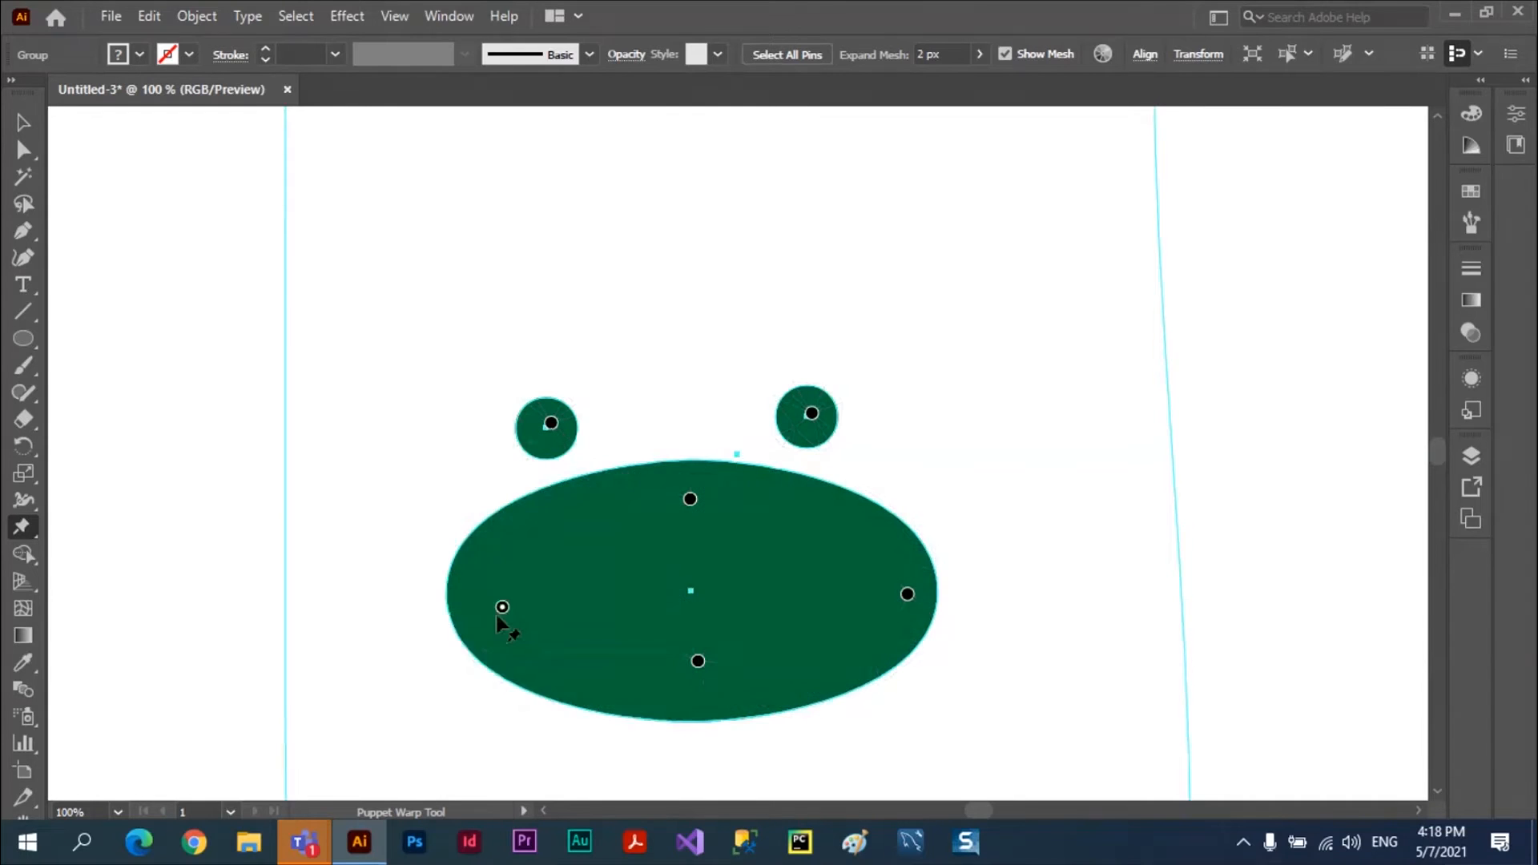
Pull the pins at the ellipse's left and right ends downward to bend it into a drooping mouth shape
drag(503, 606, 494, 645)
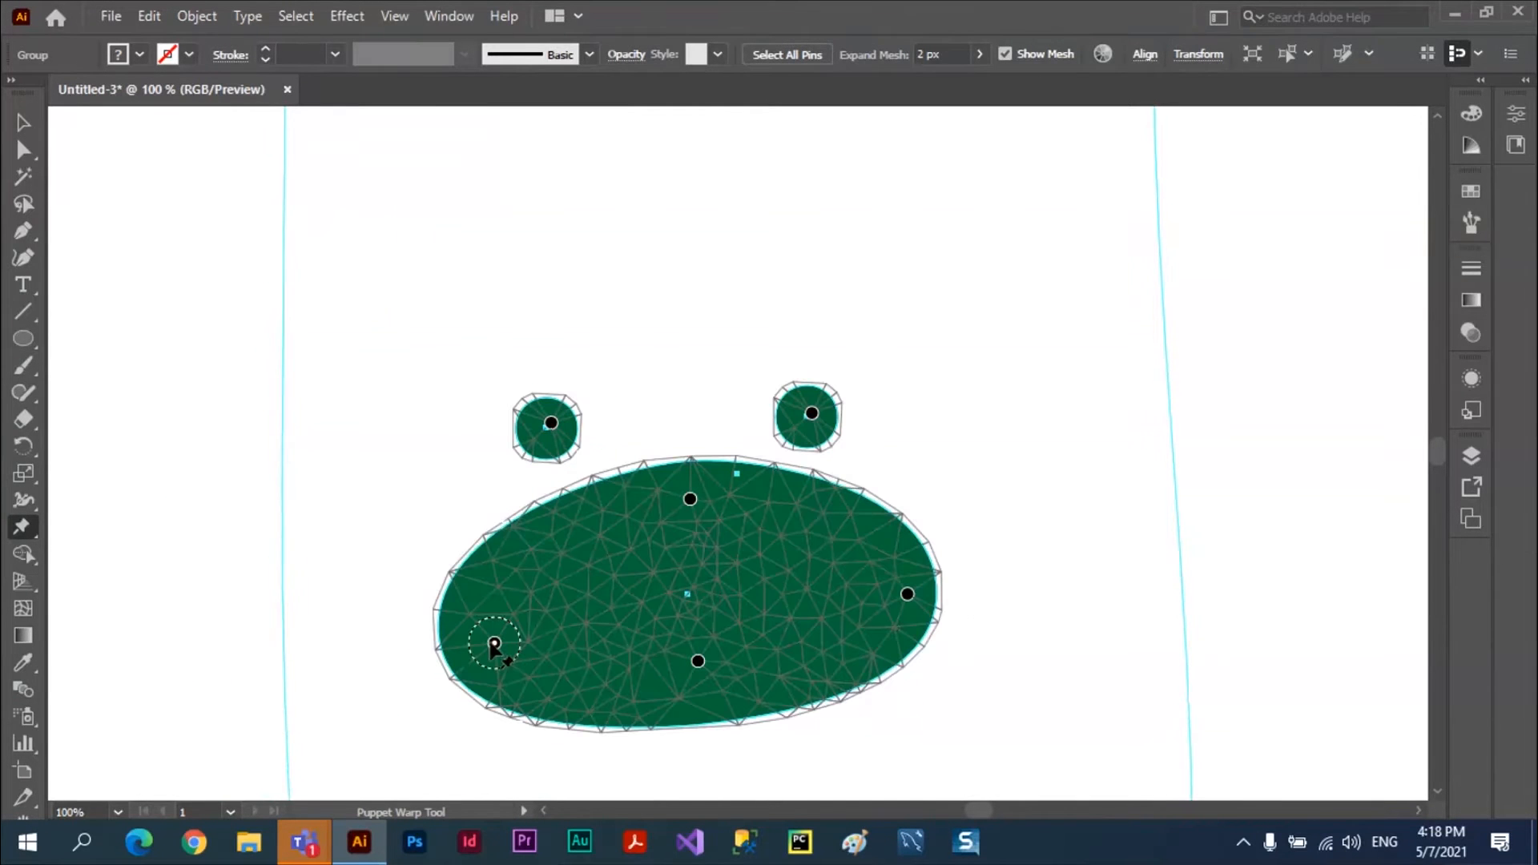
drag(908, 595, 919, 709)
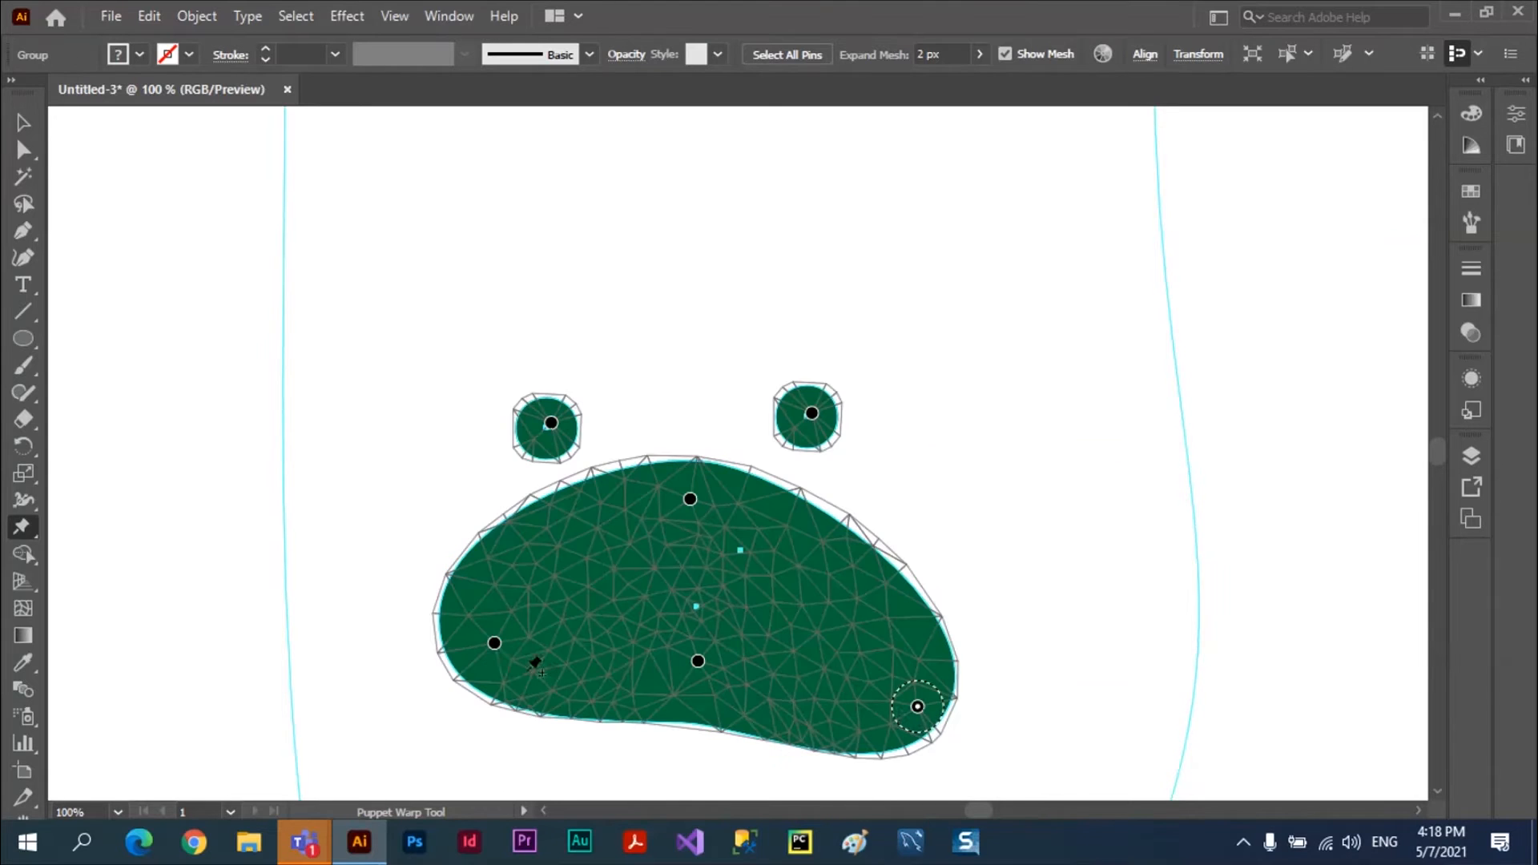
drag(492, 654, 475, 728)
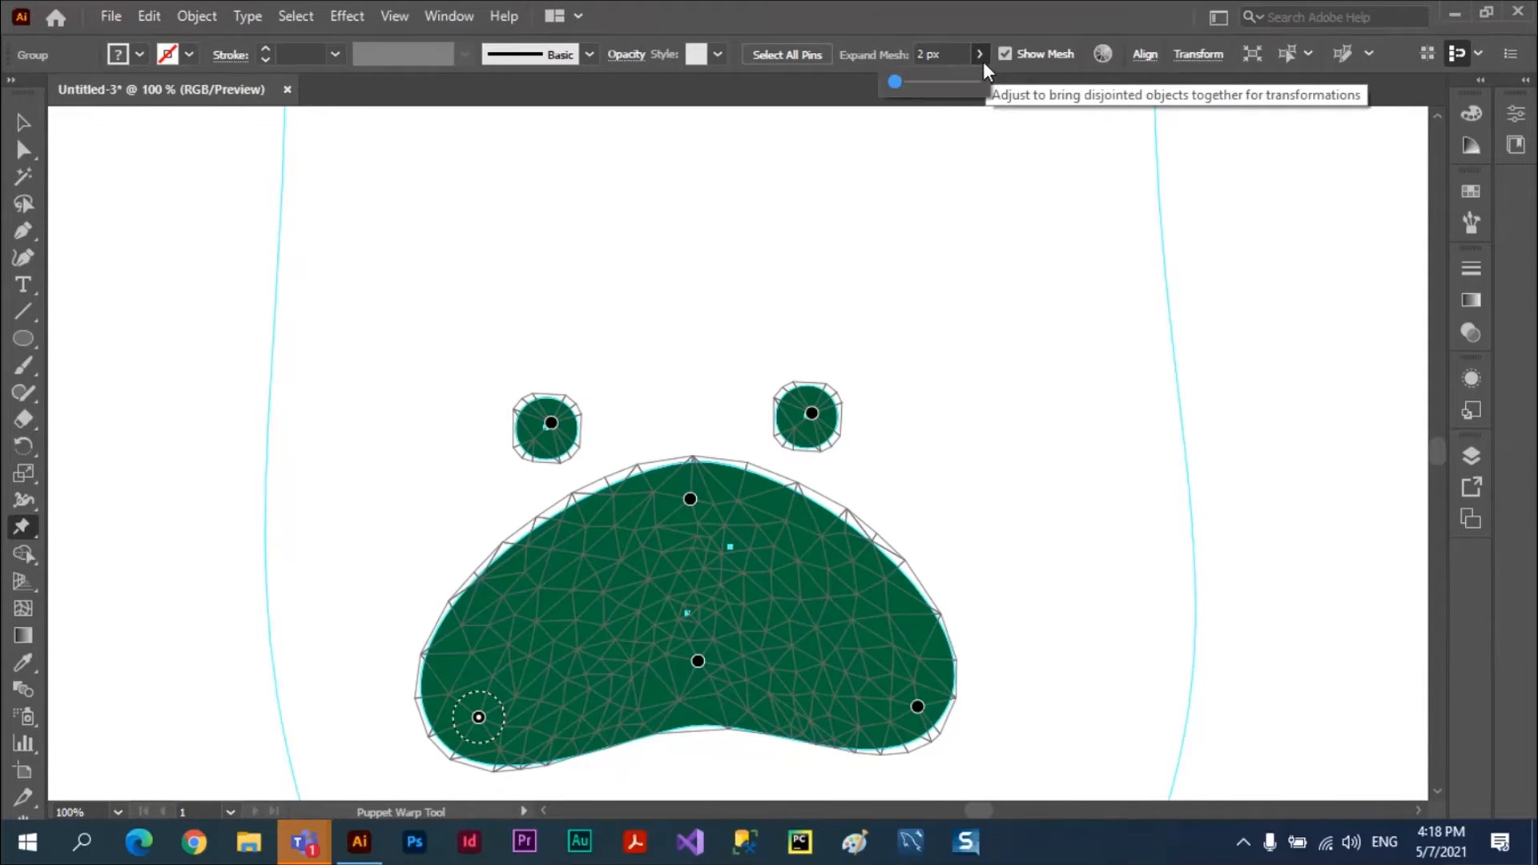
Set the puppet warp Expand Mesh to 10 px so the meshes of the eyes and mouth join
click(950, 56)
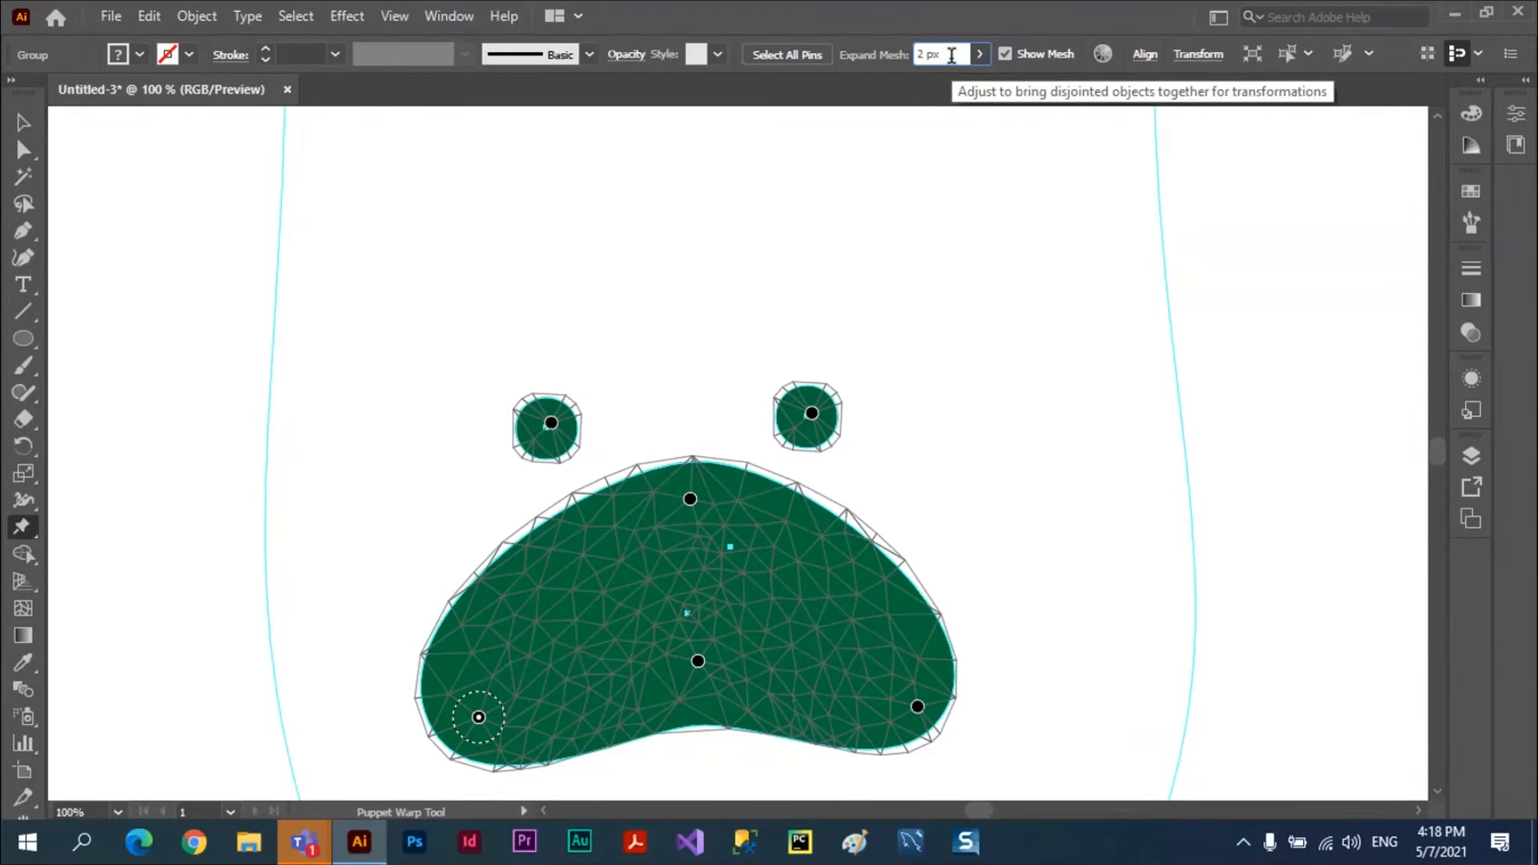
key(Up)
key(Up)
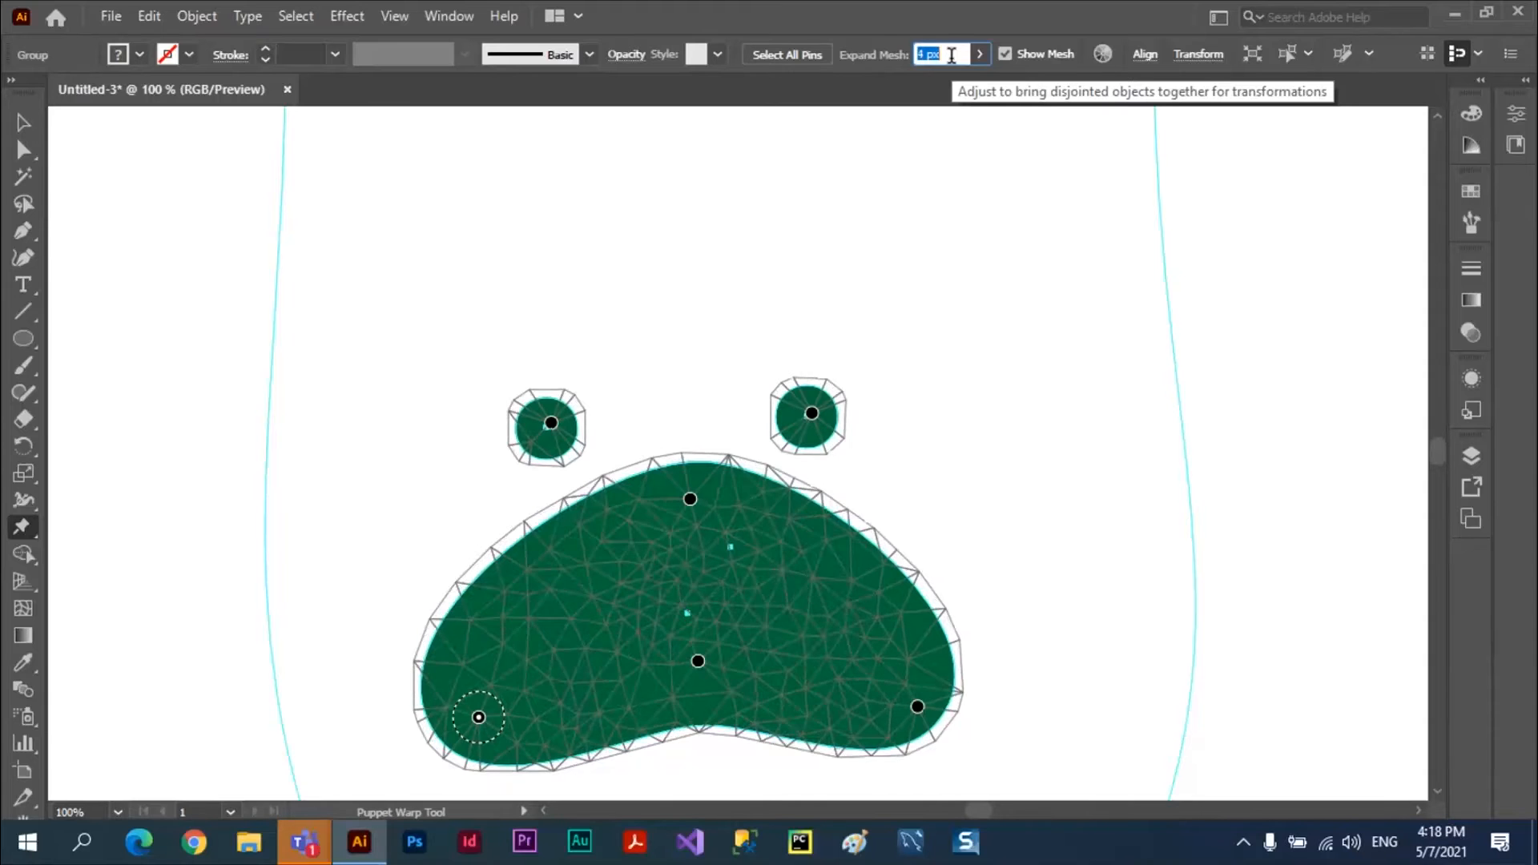
key(Up)
key(Up)
key(Up)
key(Up)
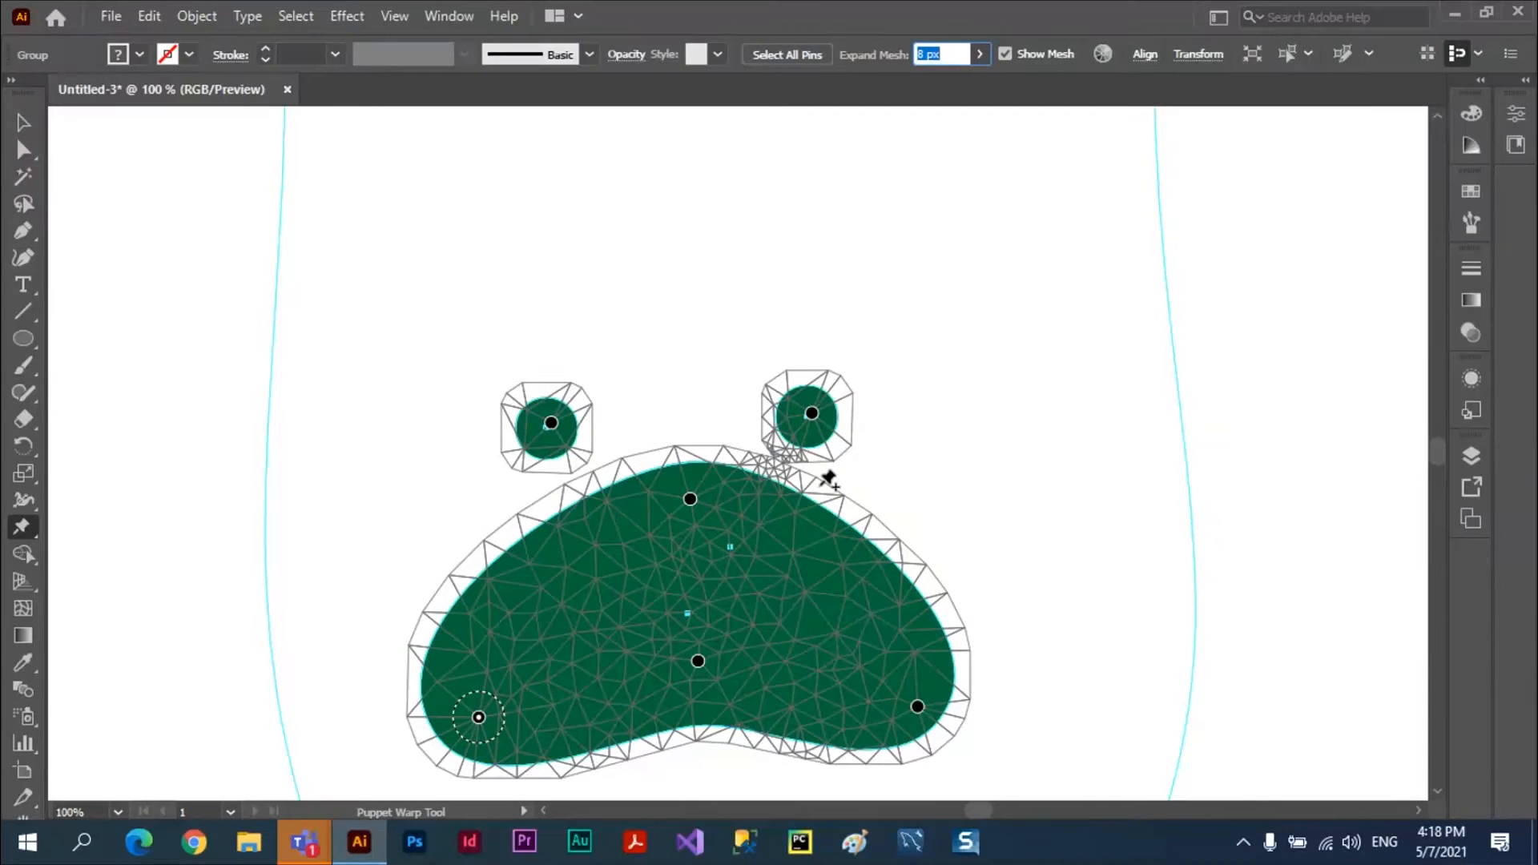
key(Up)
key(Up)
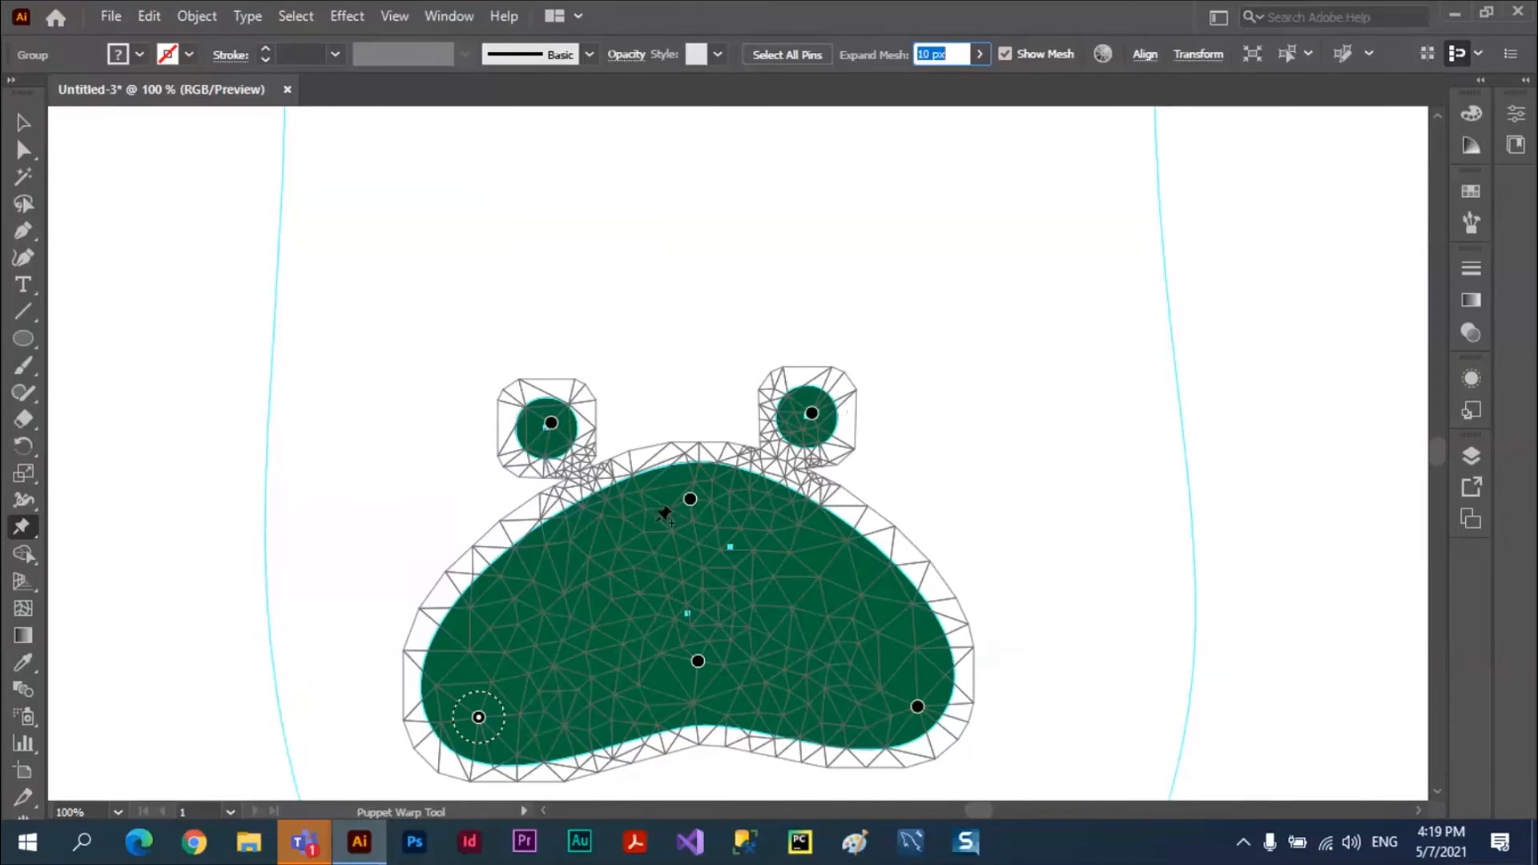
Add and rotate a pin on the mouth's edge below the left eye, and move the right eye's pin slightly outward
click(606, 520)
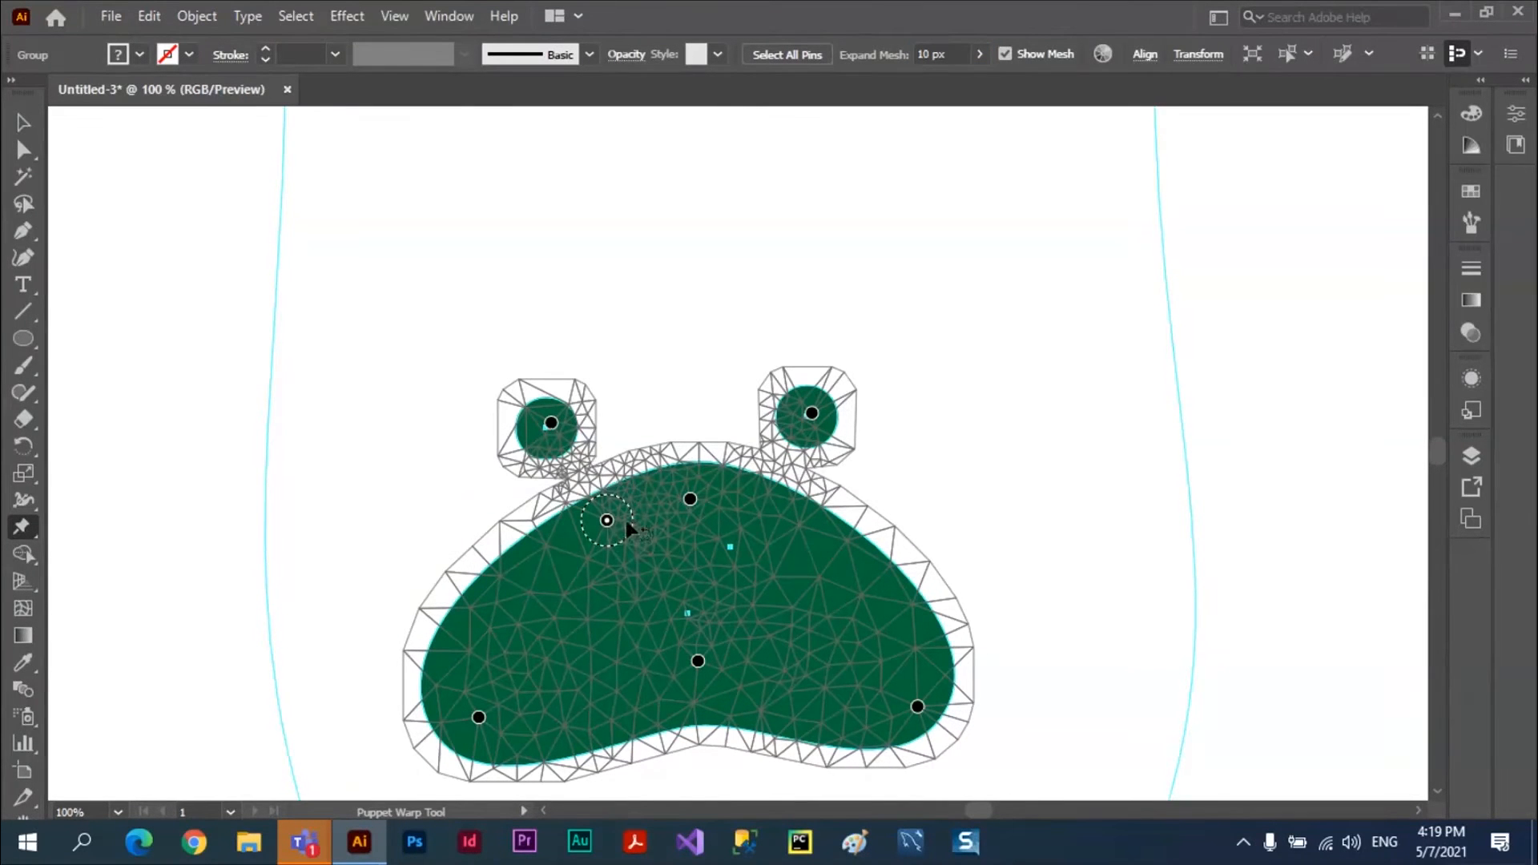
mouse_move(626, 522)
mouse_down()
mouse_move(593, 563)
mouse_move(655, 493)
mouse_move(570, 446)
mouse_move(604, 522)
mouse_move(621, 520)
mouse_up()
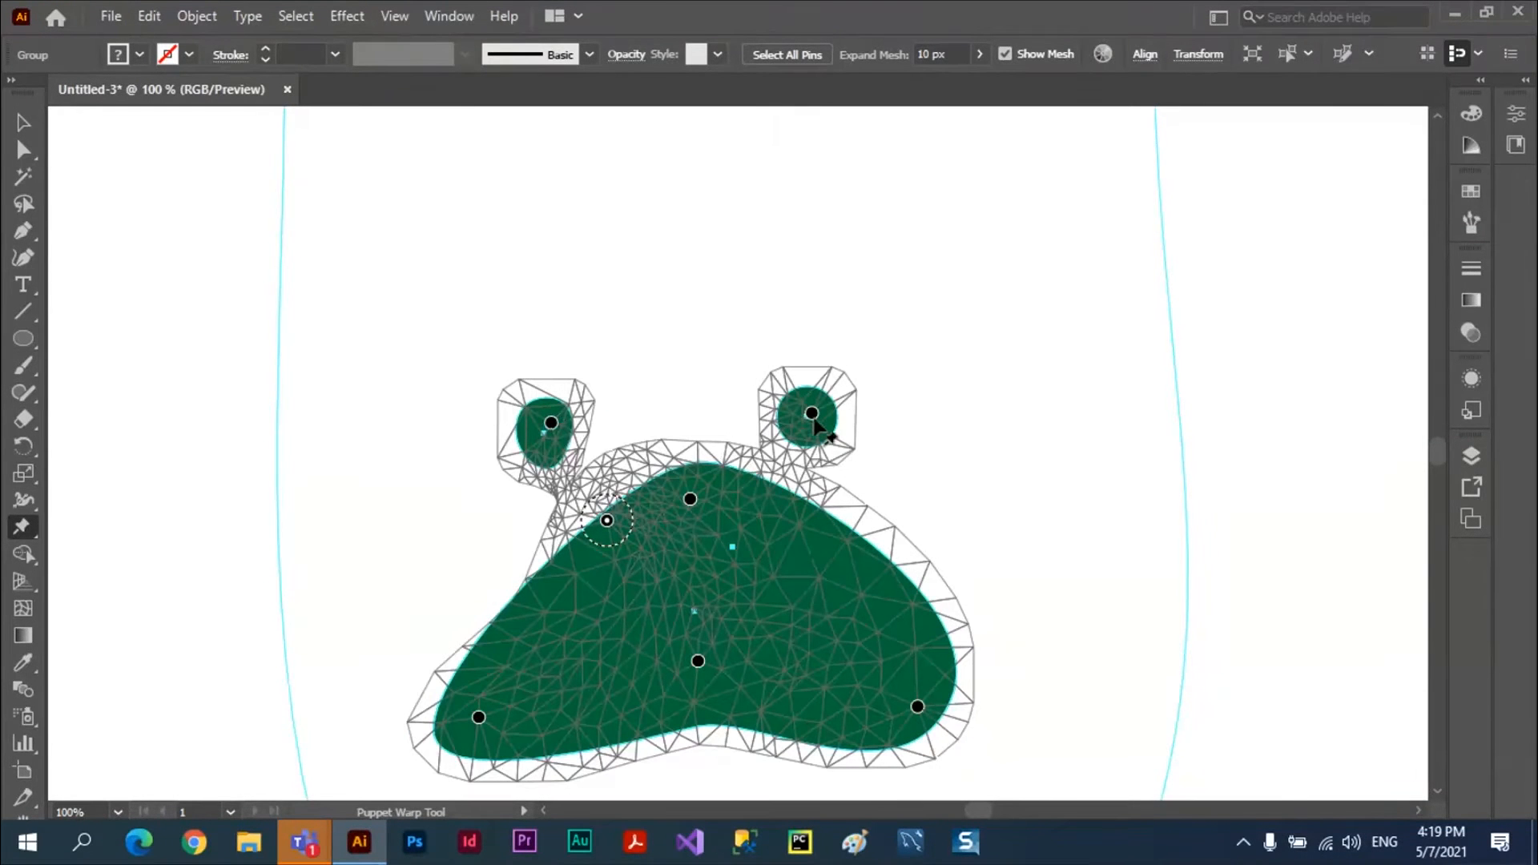
mouse_move(812, 413)
mouse_down()
mouse_move(862, 316)
mouse_move(841, 345)
mouse_move(865, 408)
mouse_move(841, 410)
mouse_up()
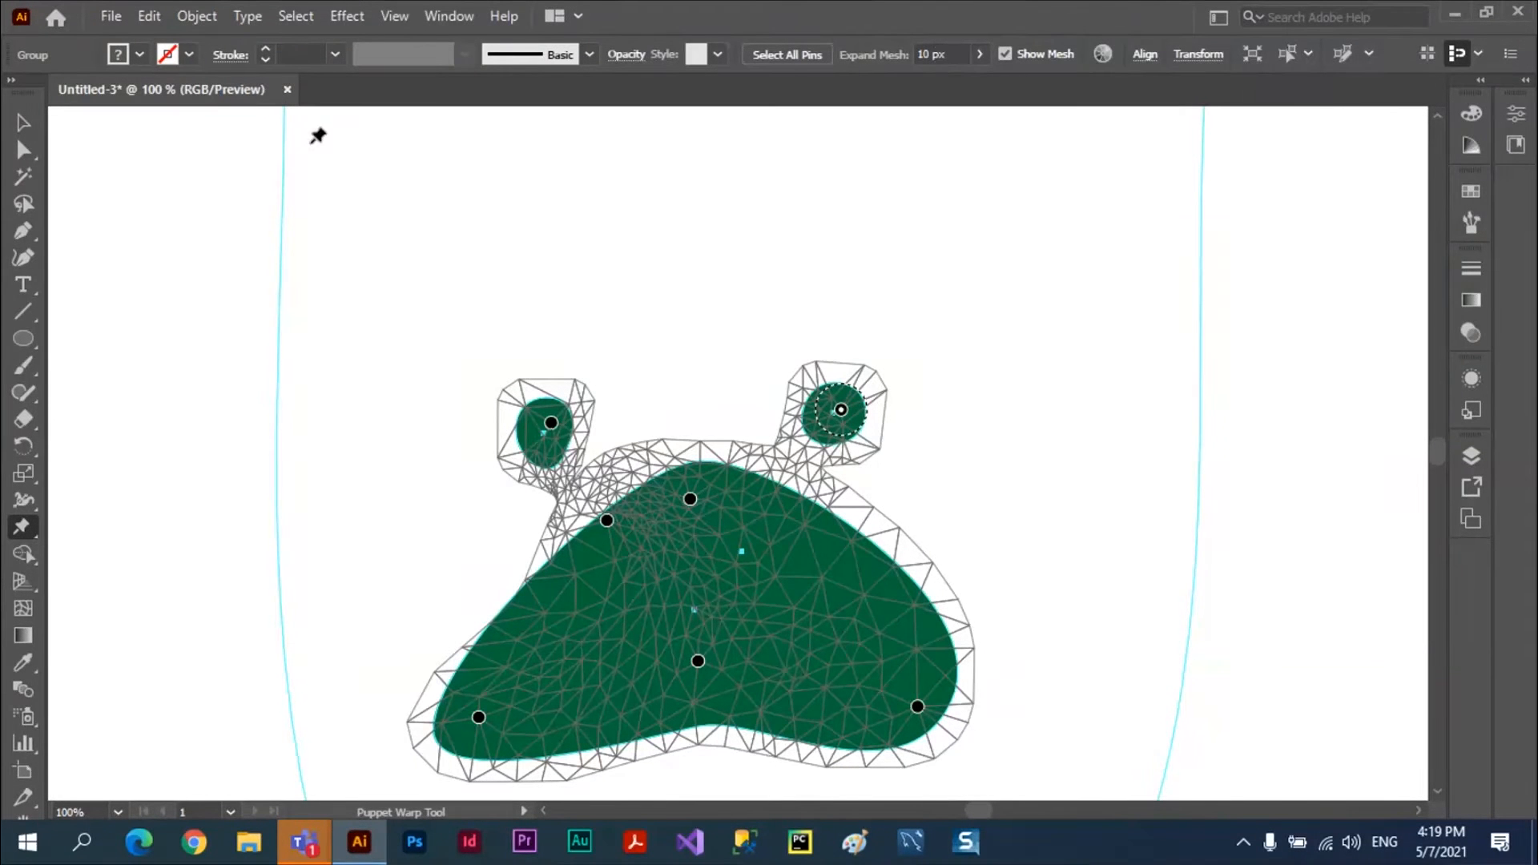
key(ctrl+0)
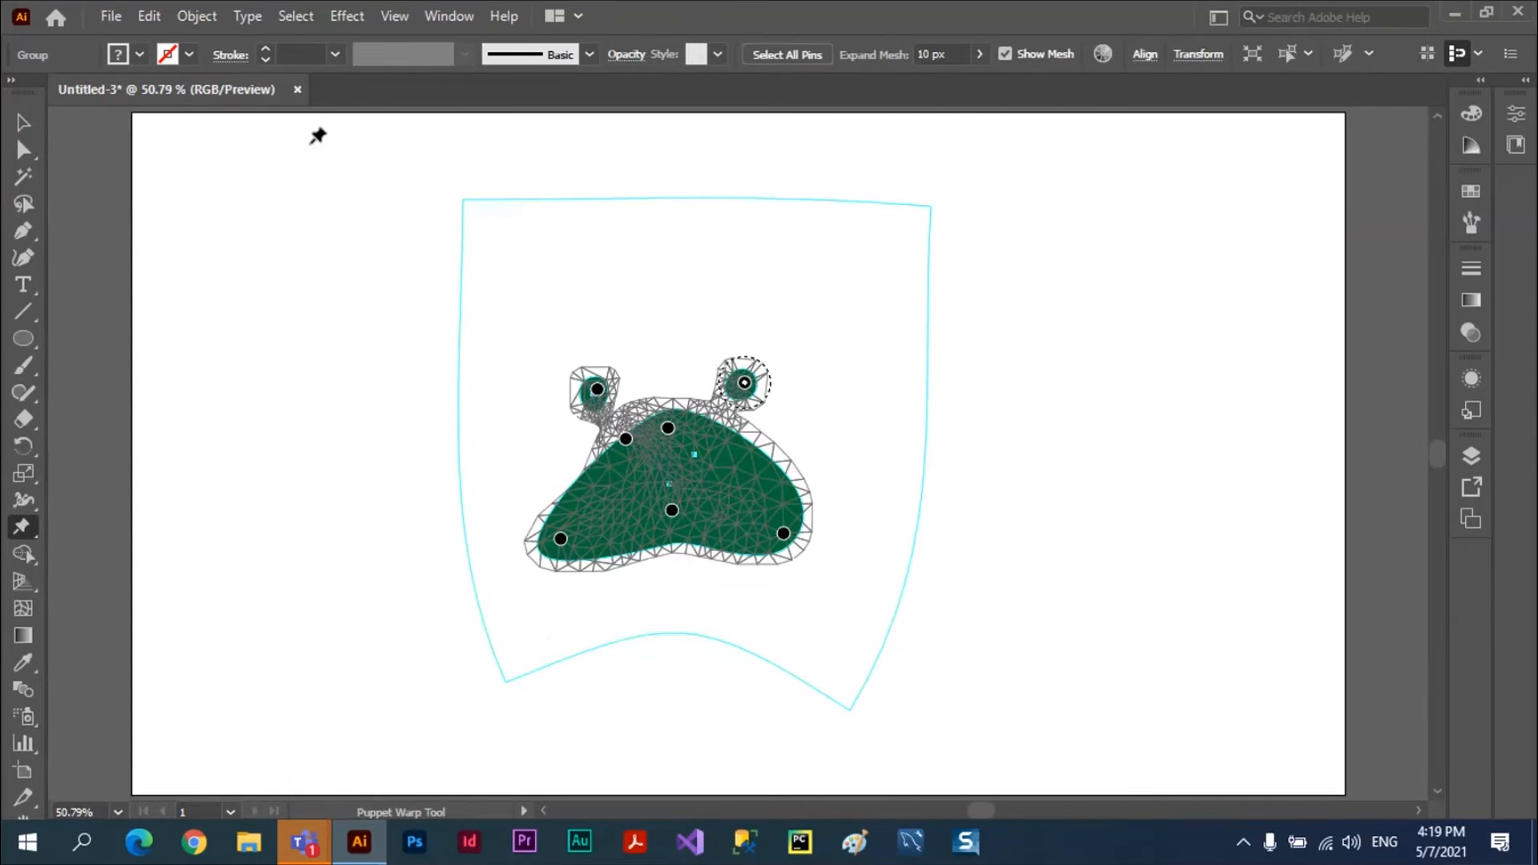
Delete the warped frog face and add the text "TREE" on the emptied artboard
key(Delete)
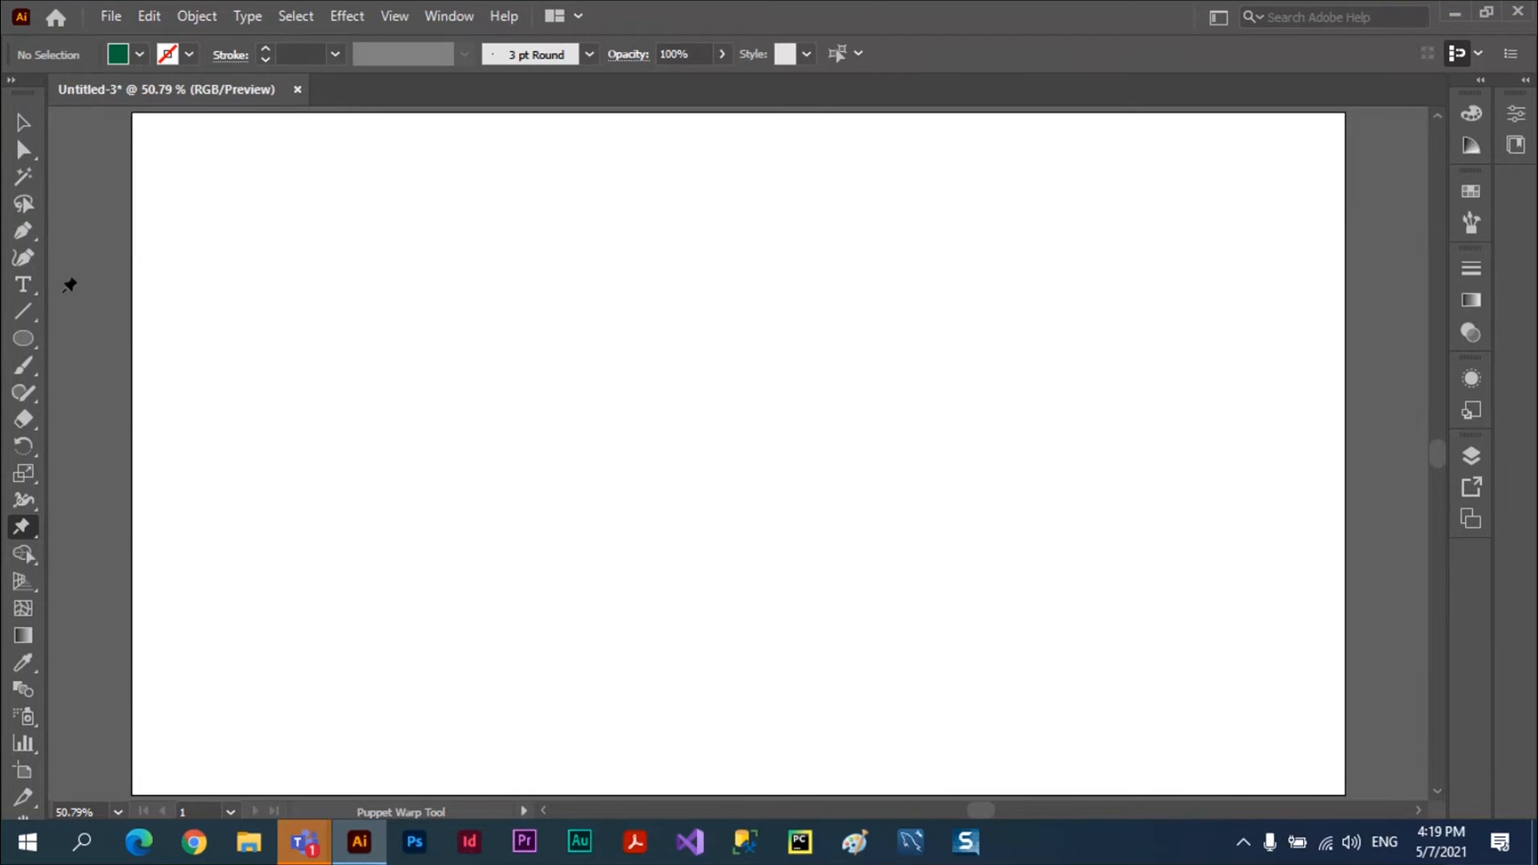
click(24, 285)
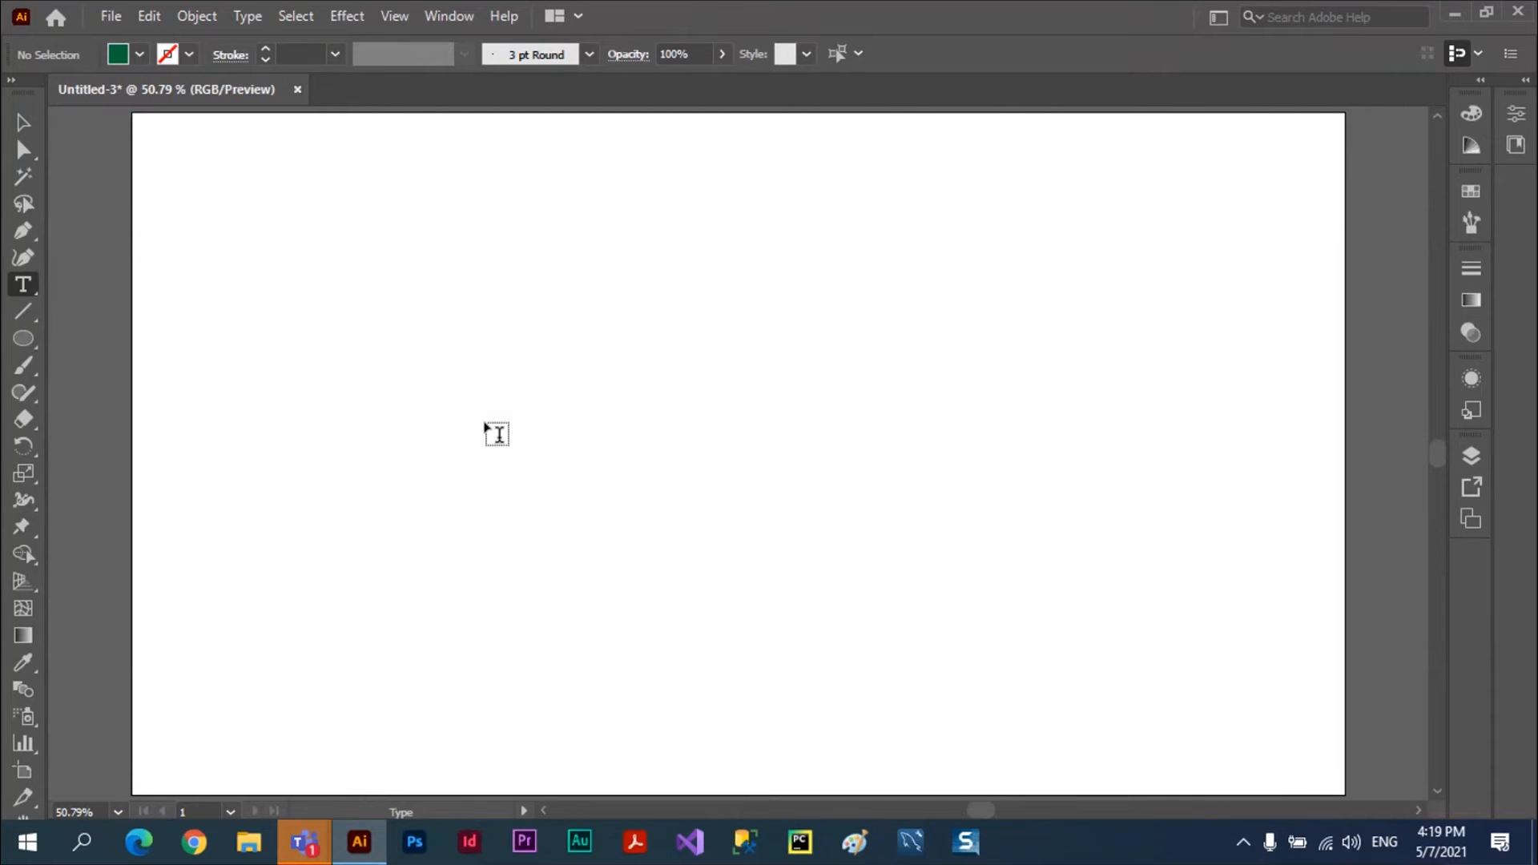
click(492, 425)
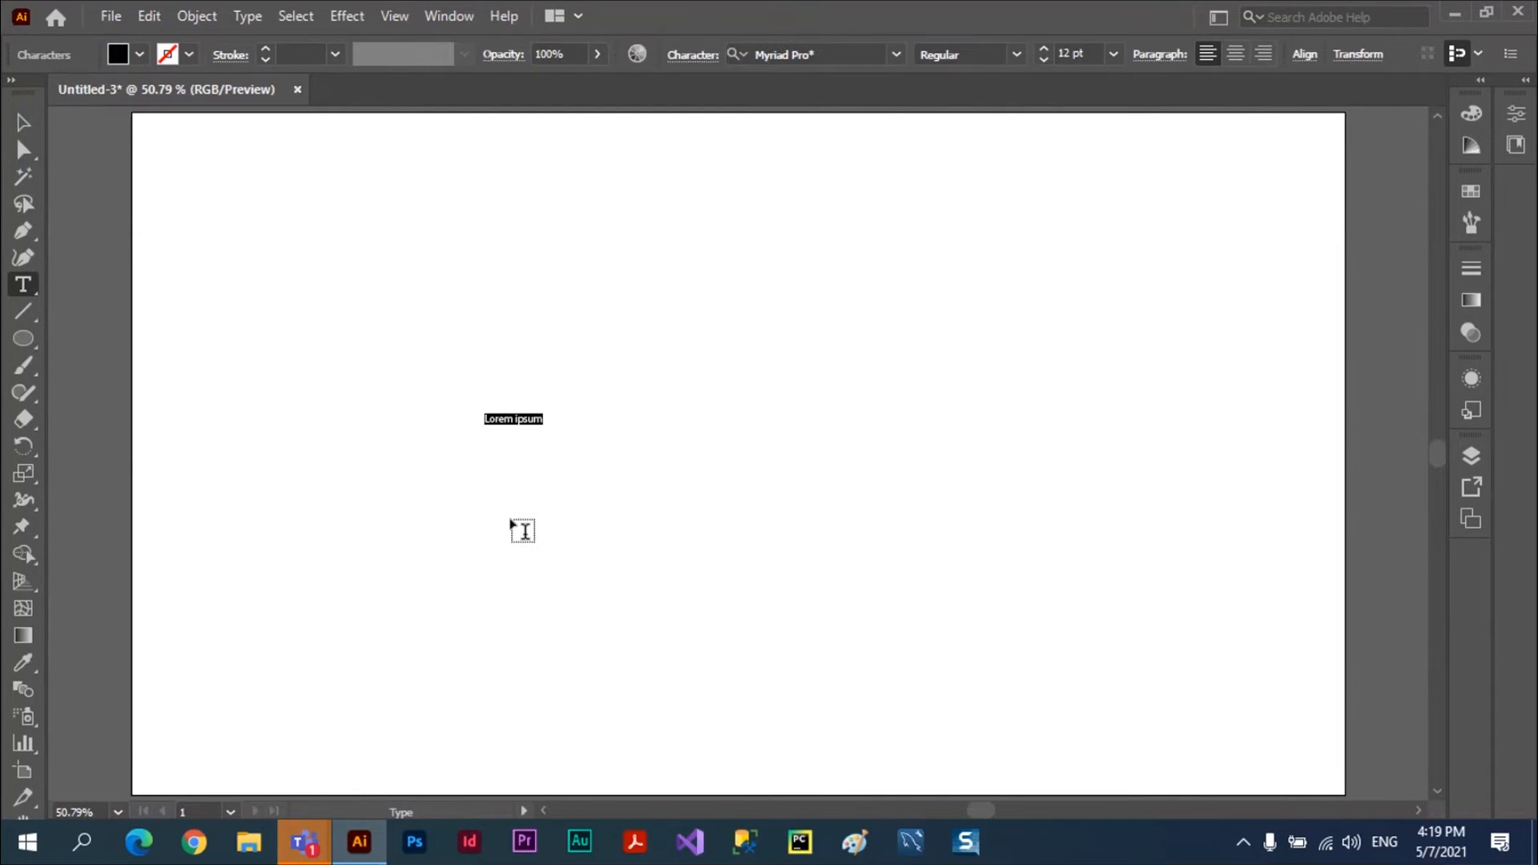
text(TREE)
Scale the TREE text up proportionally to about 217 pt and fill it with bright green
click(24, 124)
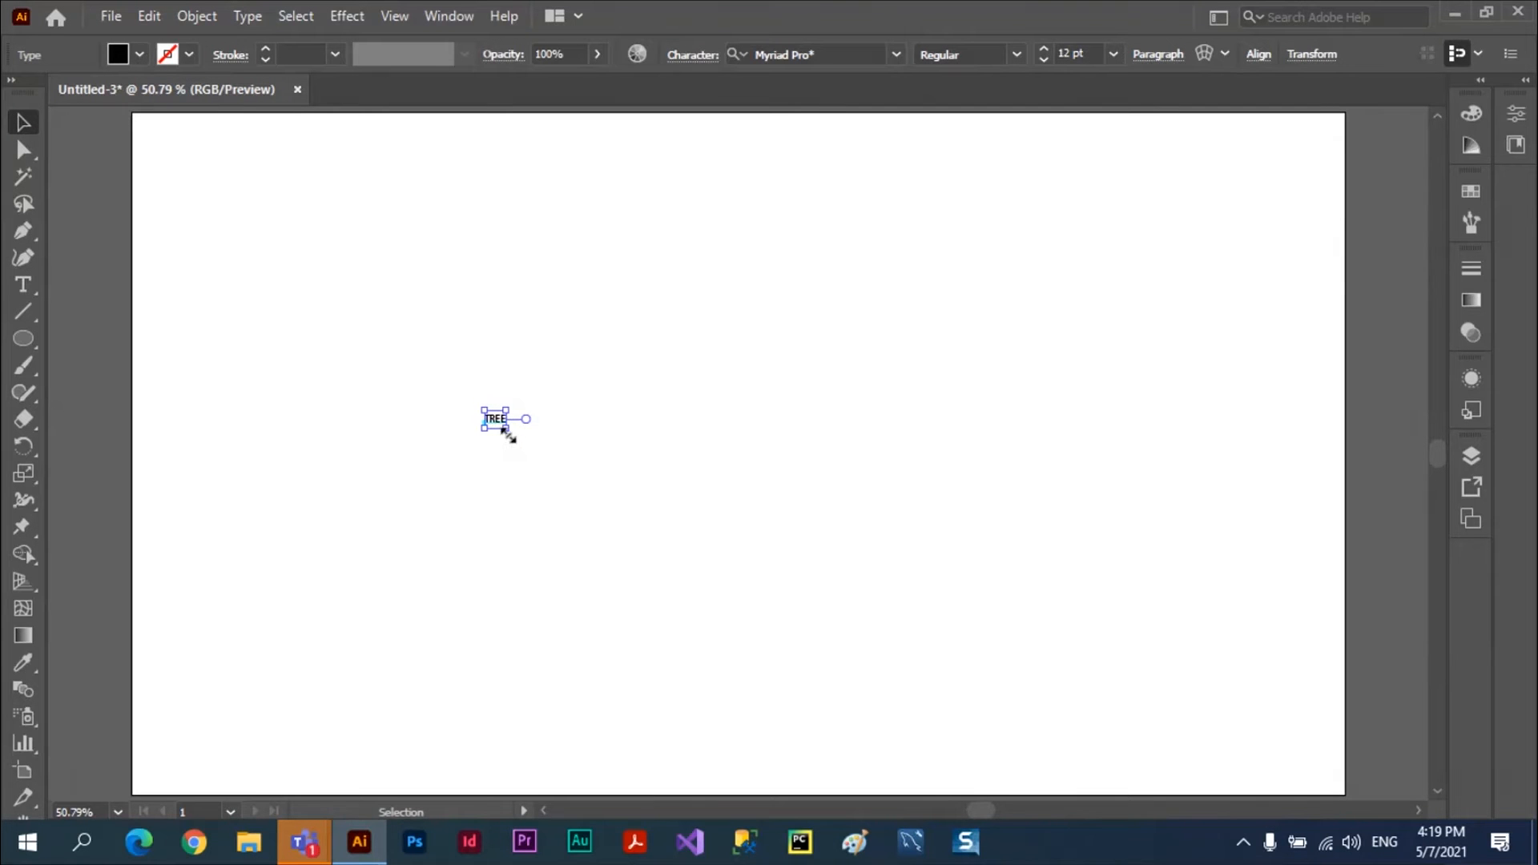
drag(505, 430, 929, 732)
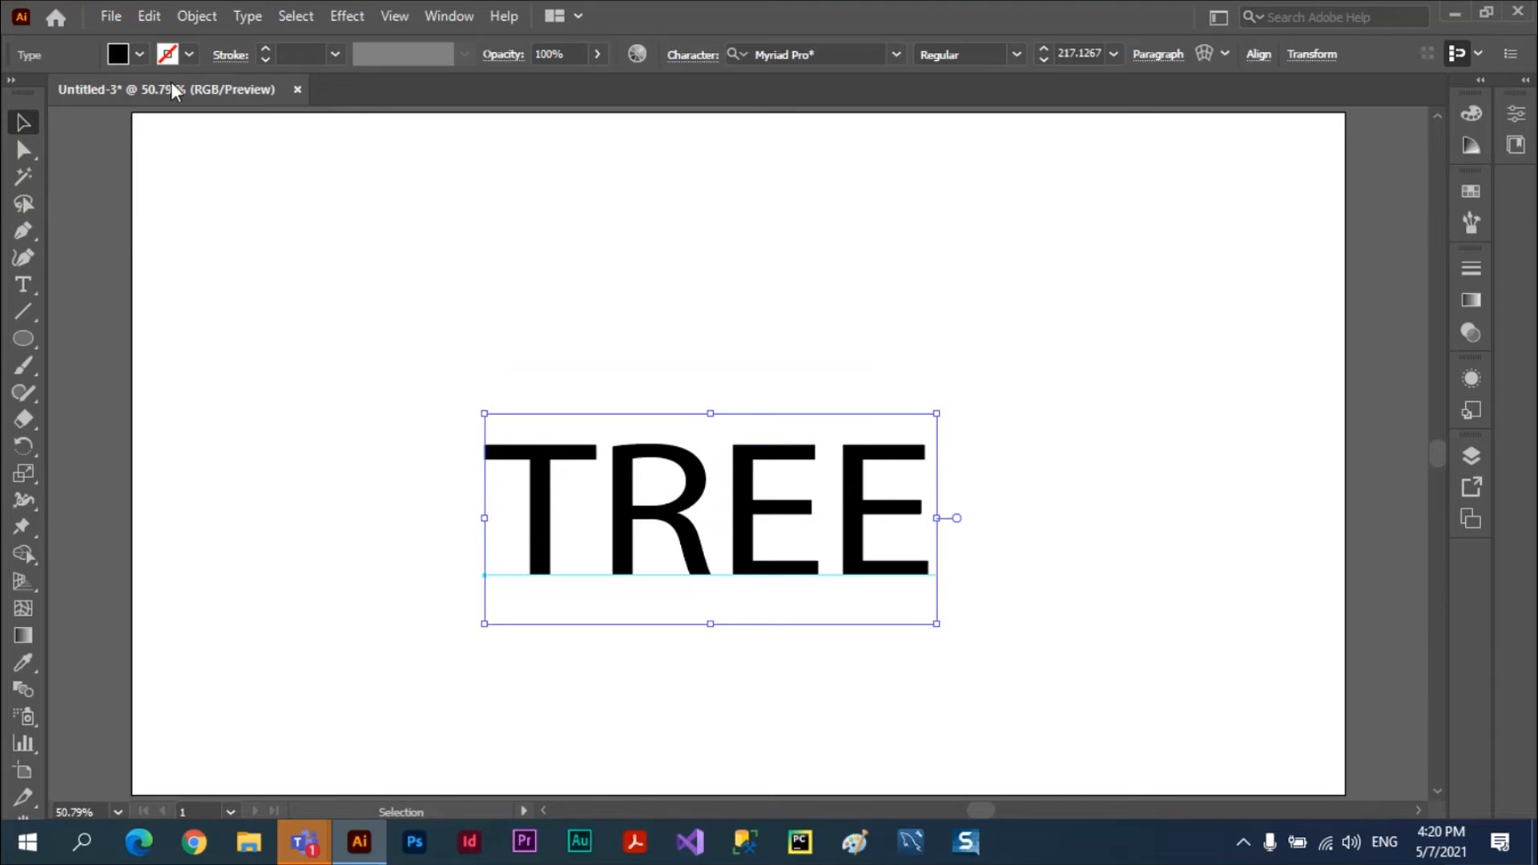
click(139, 55)
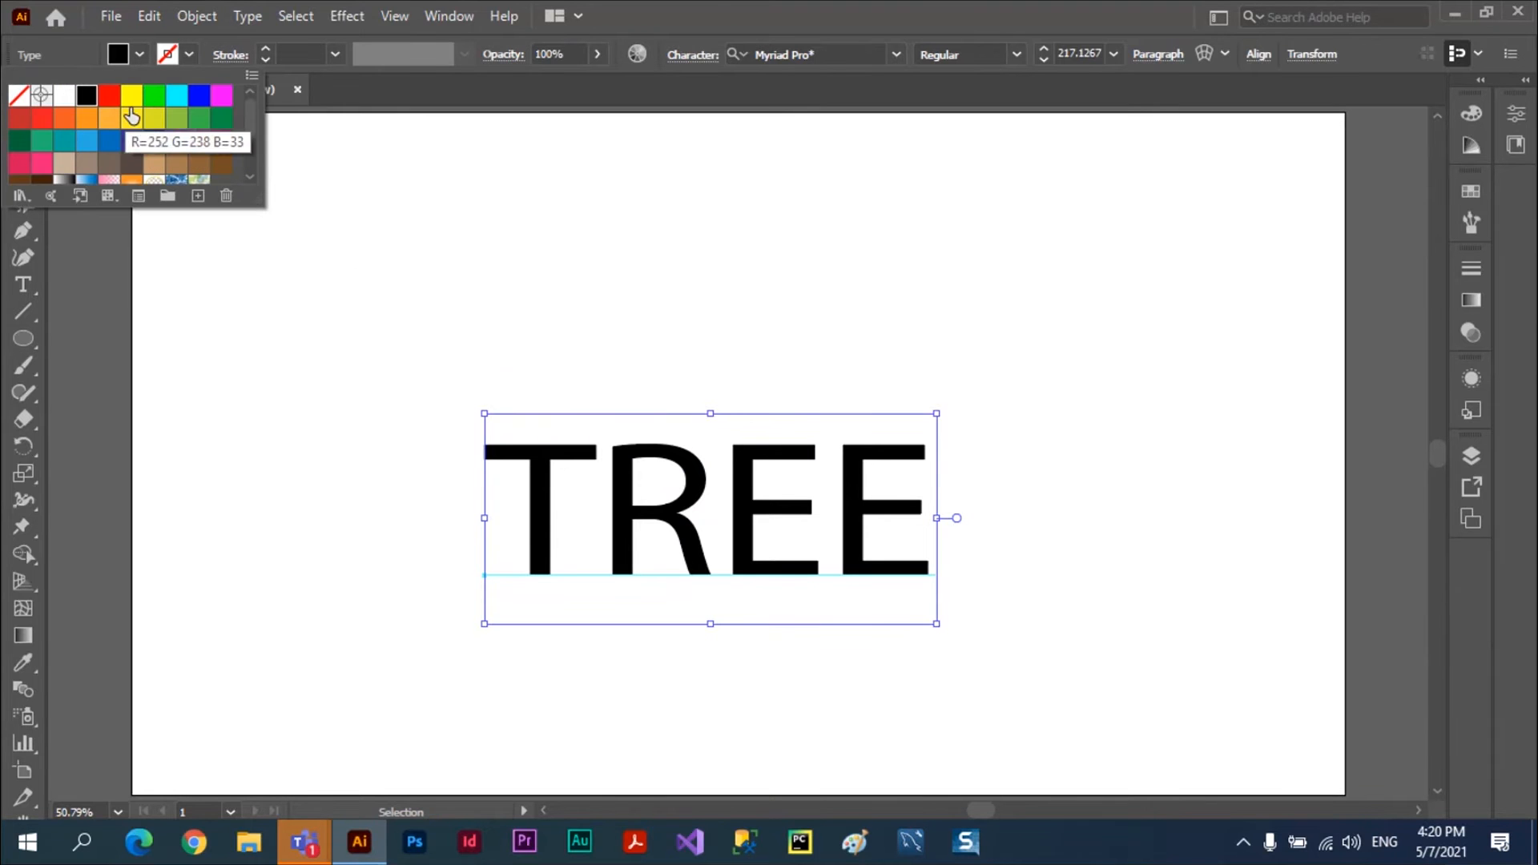
click(153, 96)
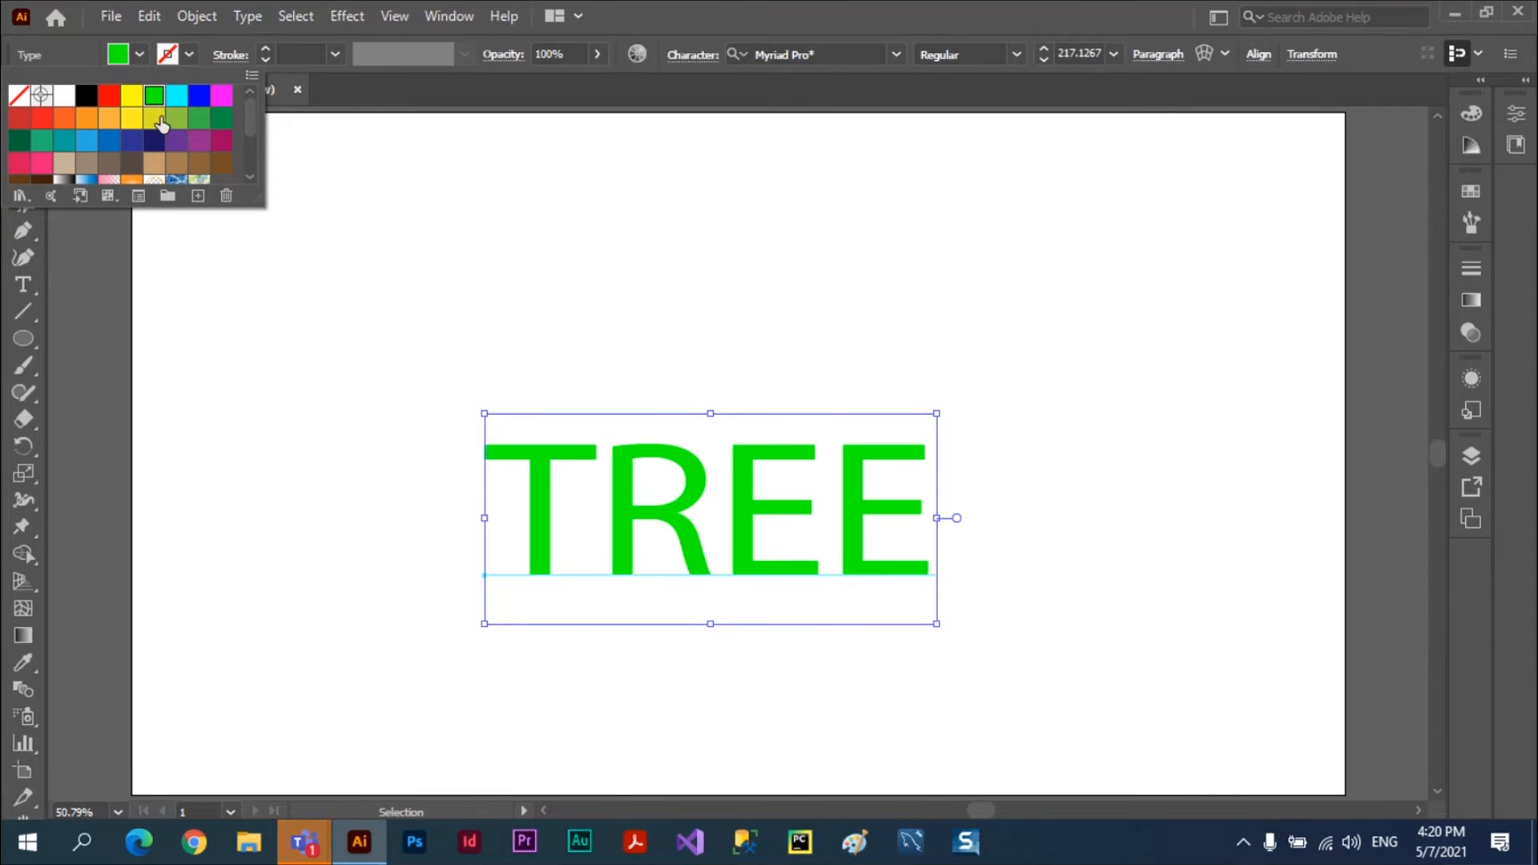
Apply Puppet Warp to the TREE text, adding pins at the T's stem junction and both ends of the first E's upper and lower arms
click(22, 527)
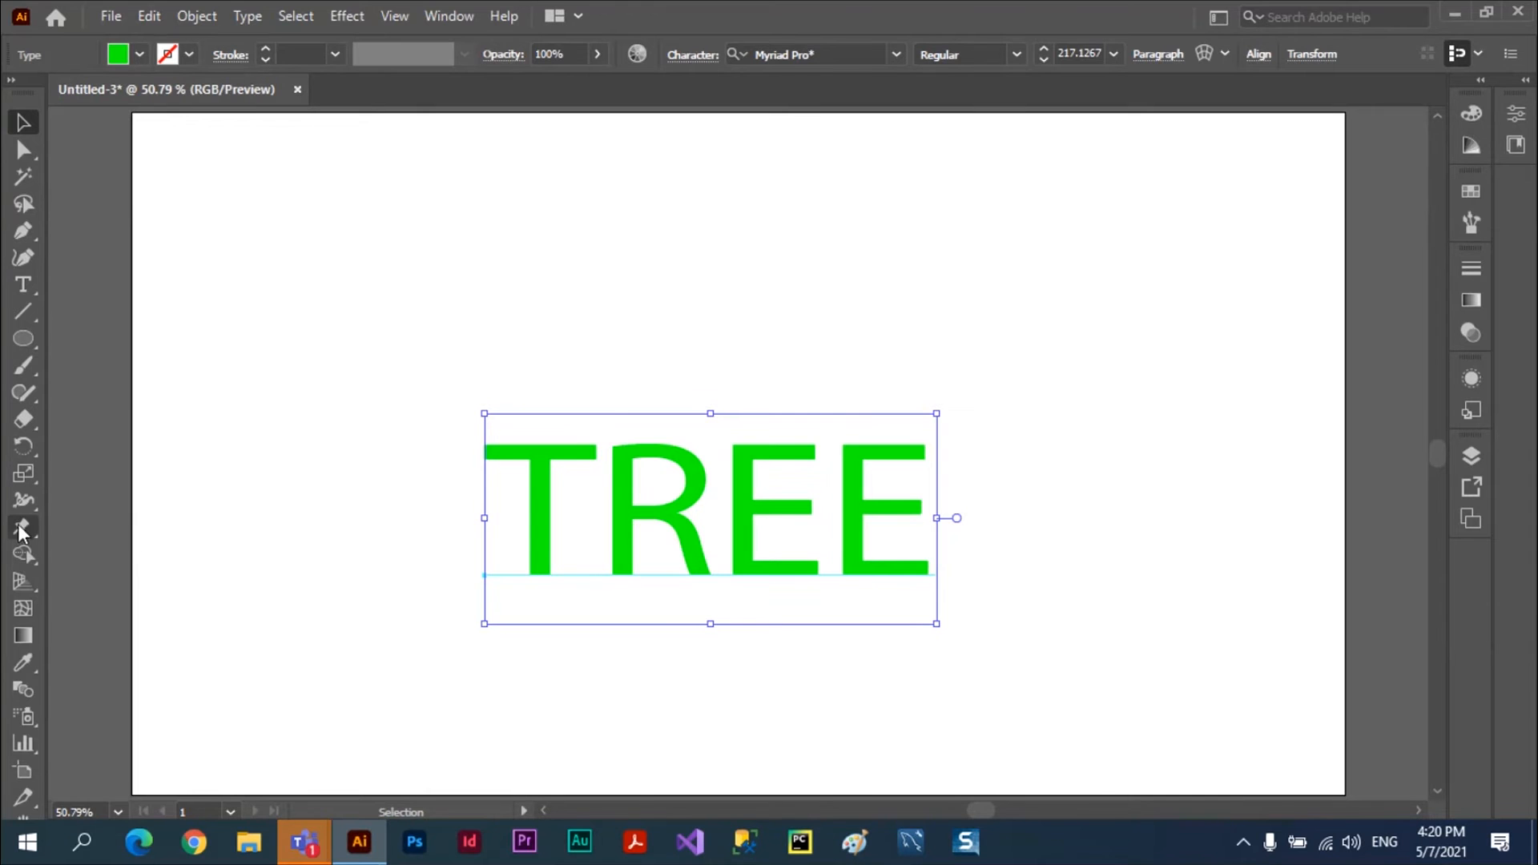
click(20, 529)
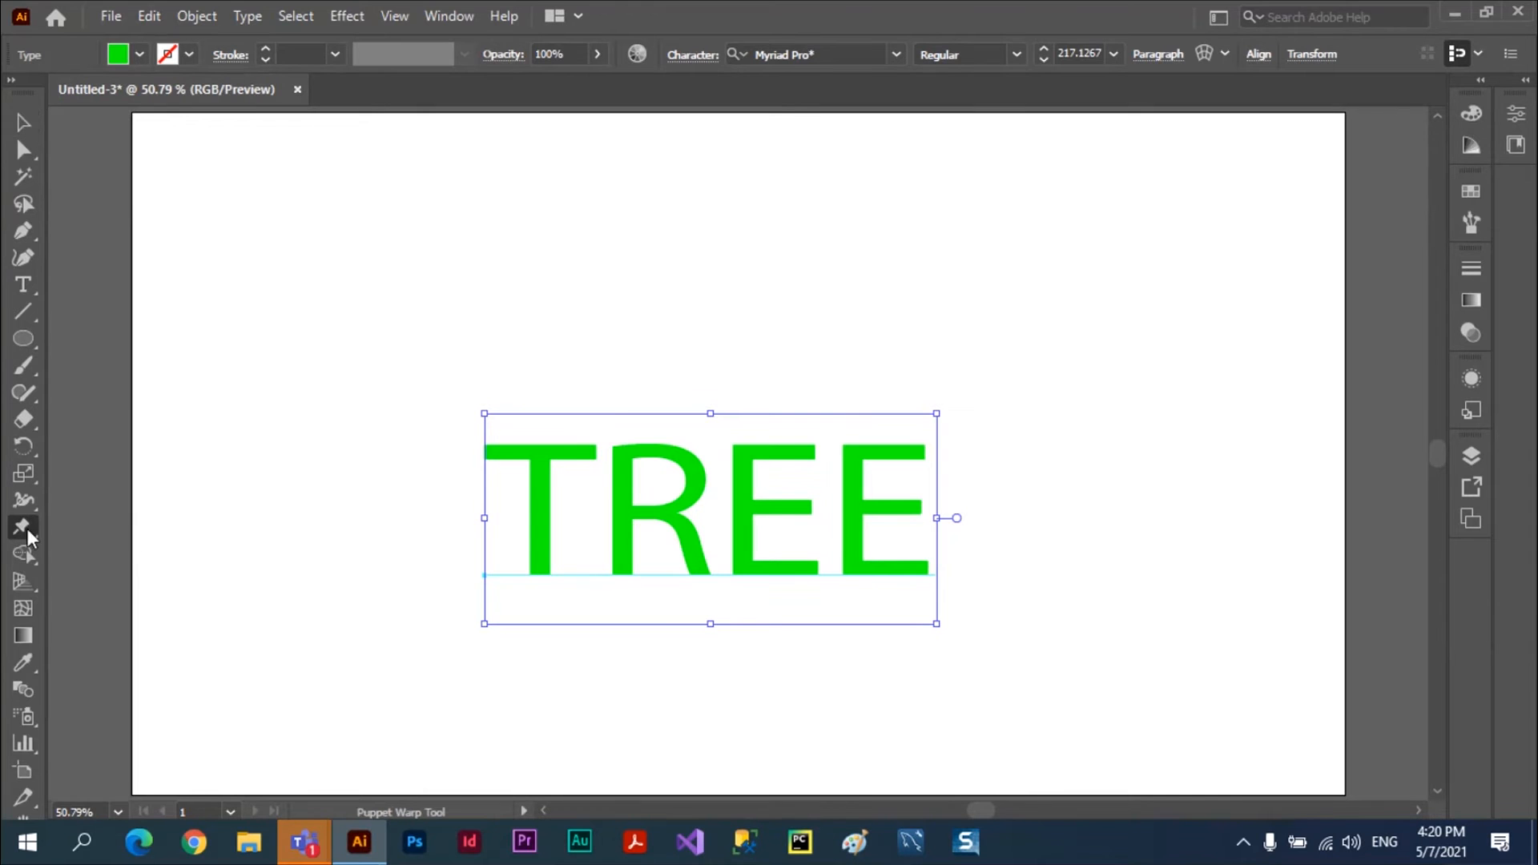
click(547, 463)
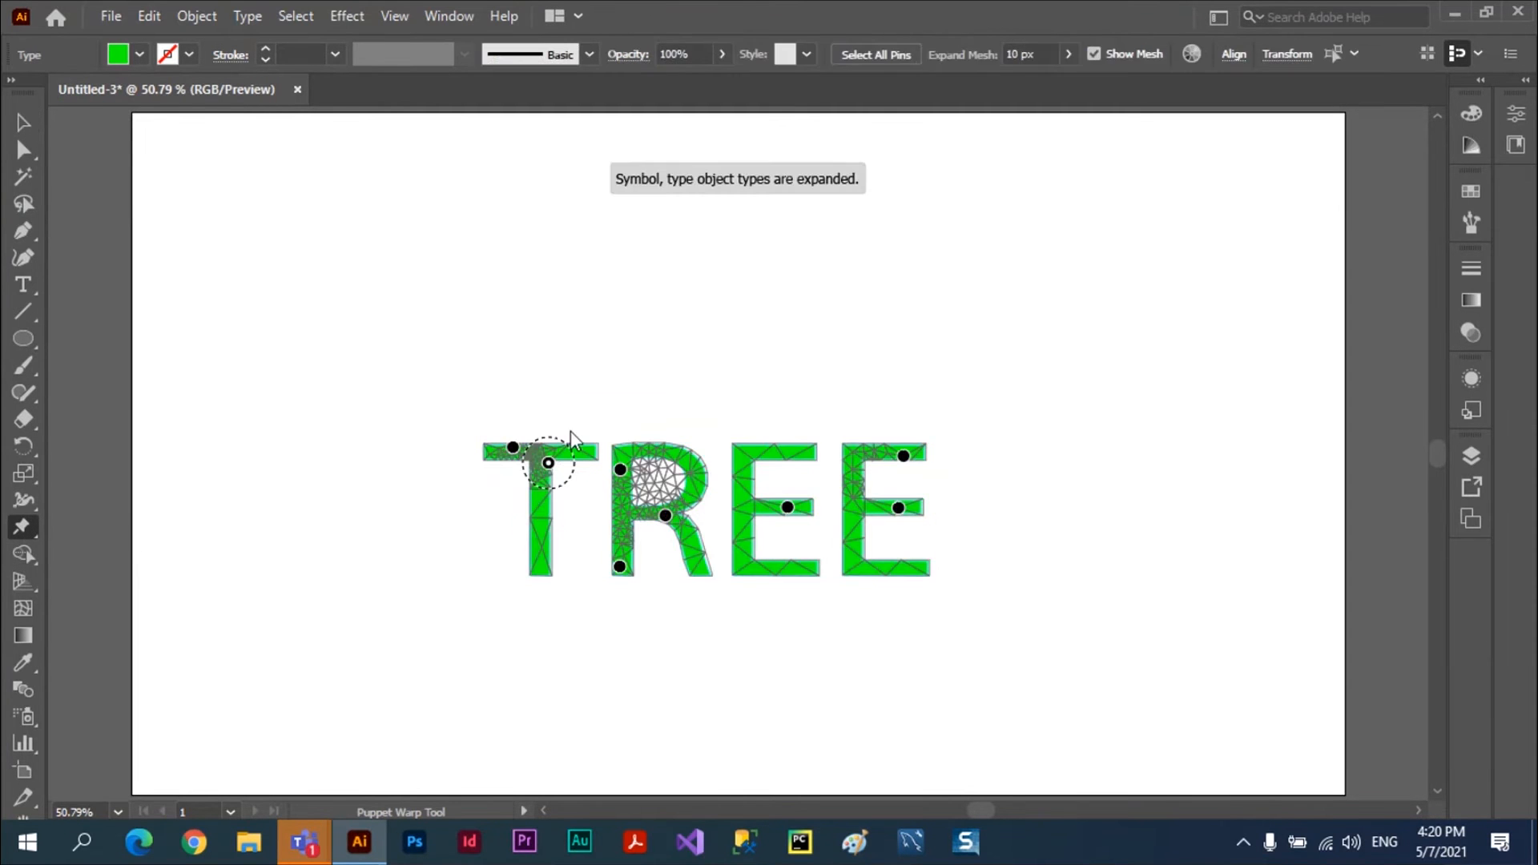
click(748, 455)
click(808, 454)
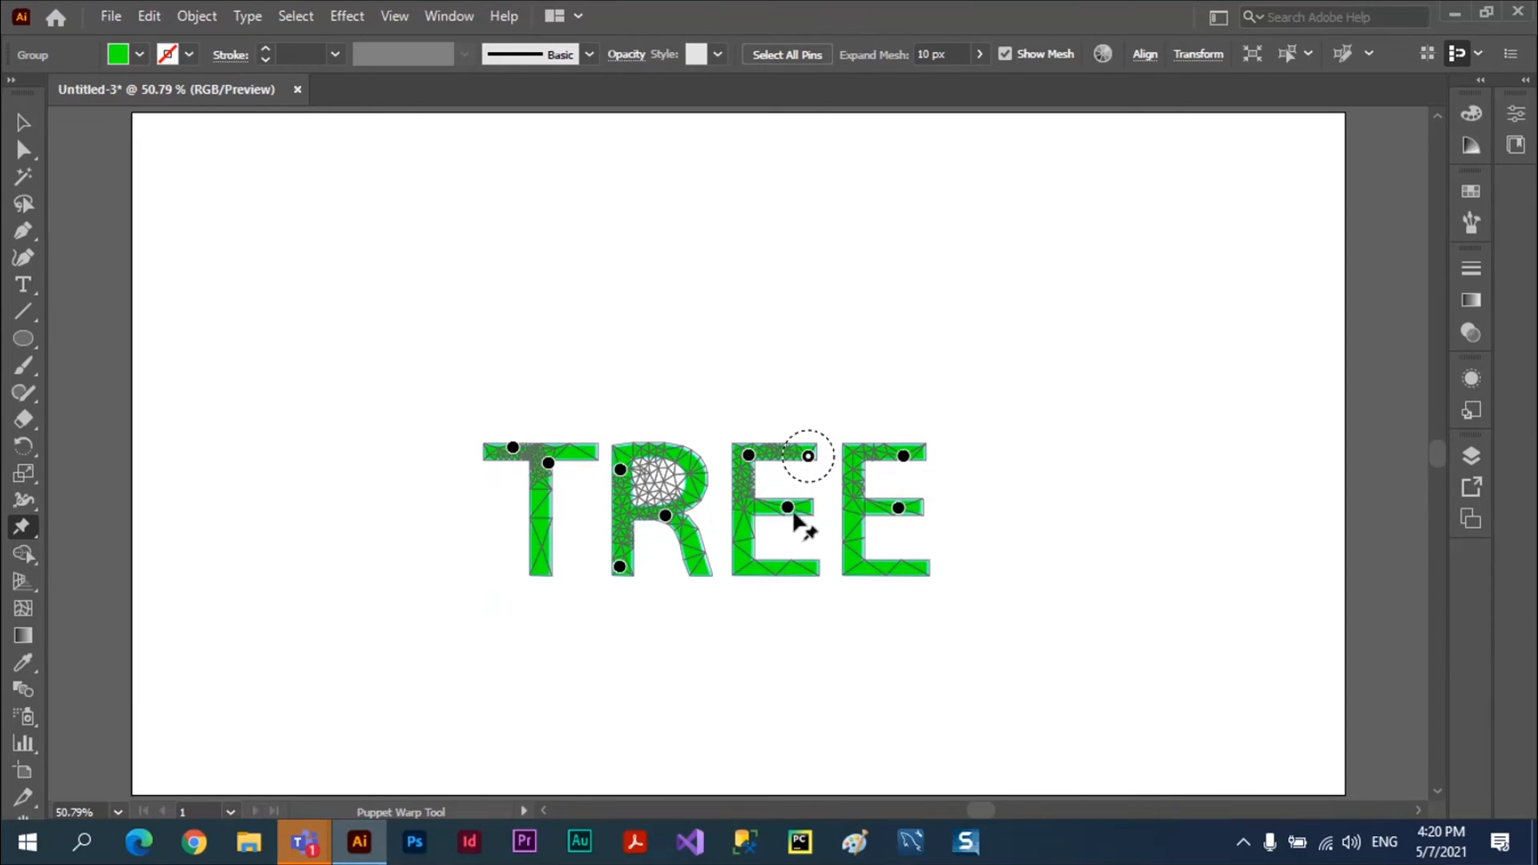
click(741, 566)
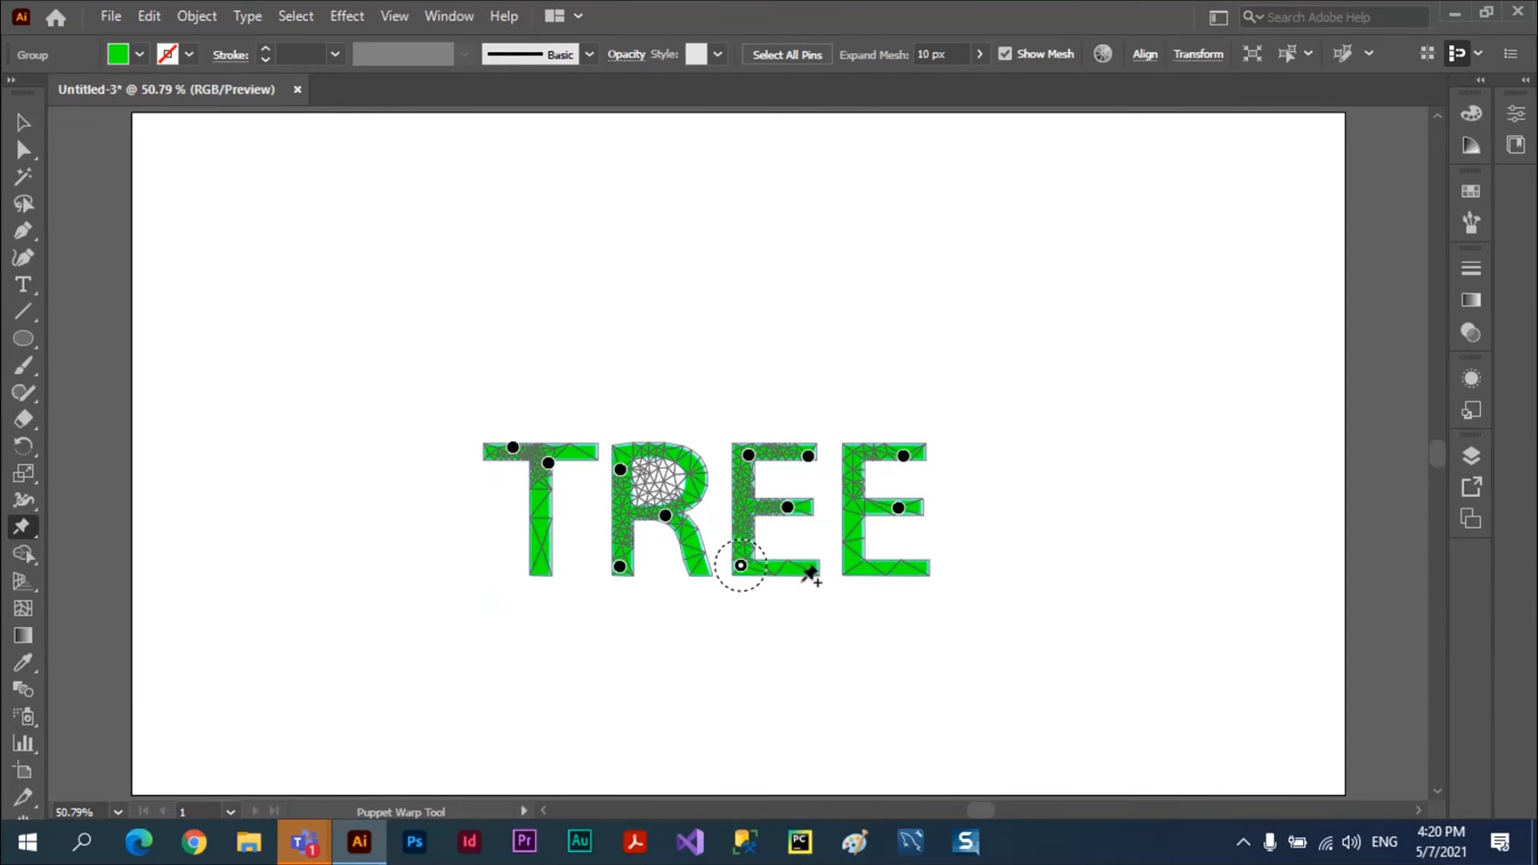
click(810, 572)
Pull the end pins of the first E's lower and upper arms outward so the arms spread like branches
drag(811, 572, 823, 632)
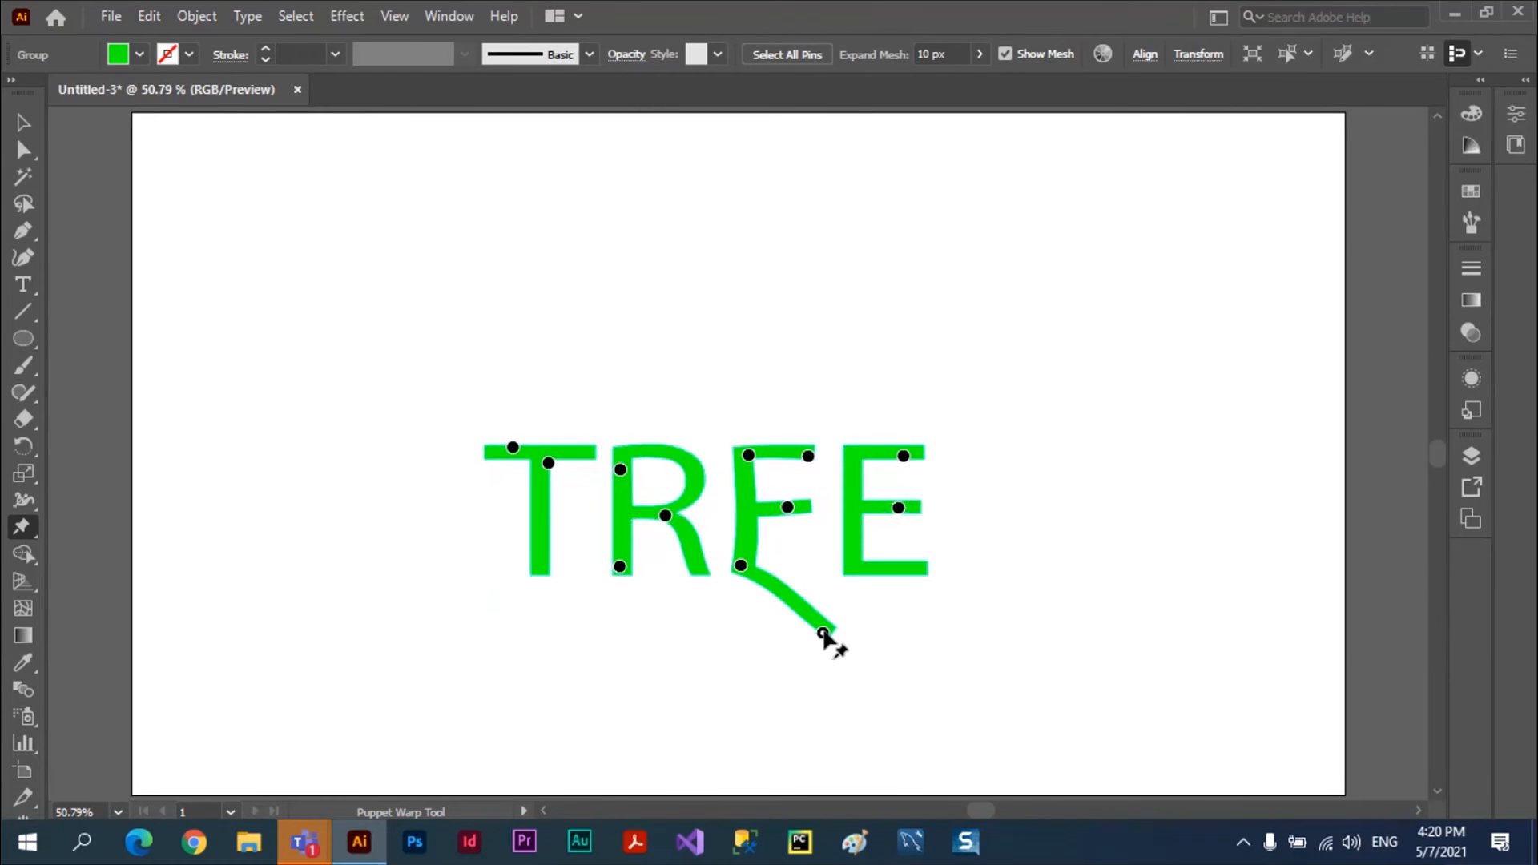
click(808, 455)
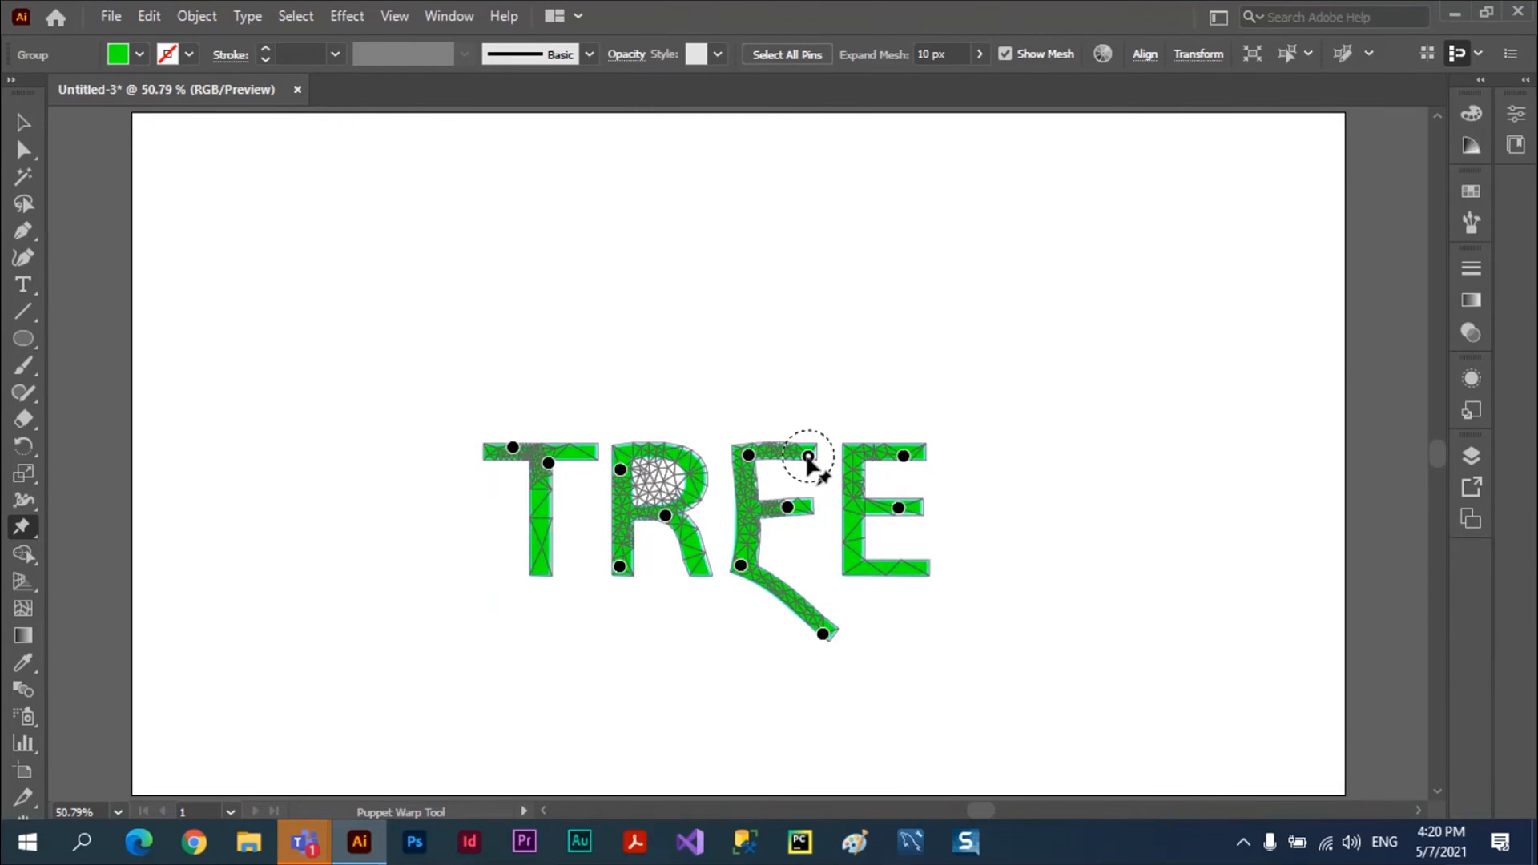
drag(808, 455, 829, 393)
Warp the last E's upper arm outward, the R's left leg down and outward, and the T's left arm up and outward
drag(903, 455, 948, 450)
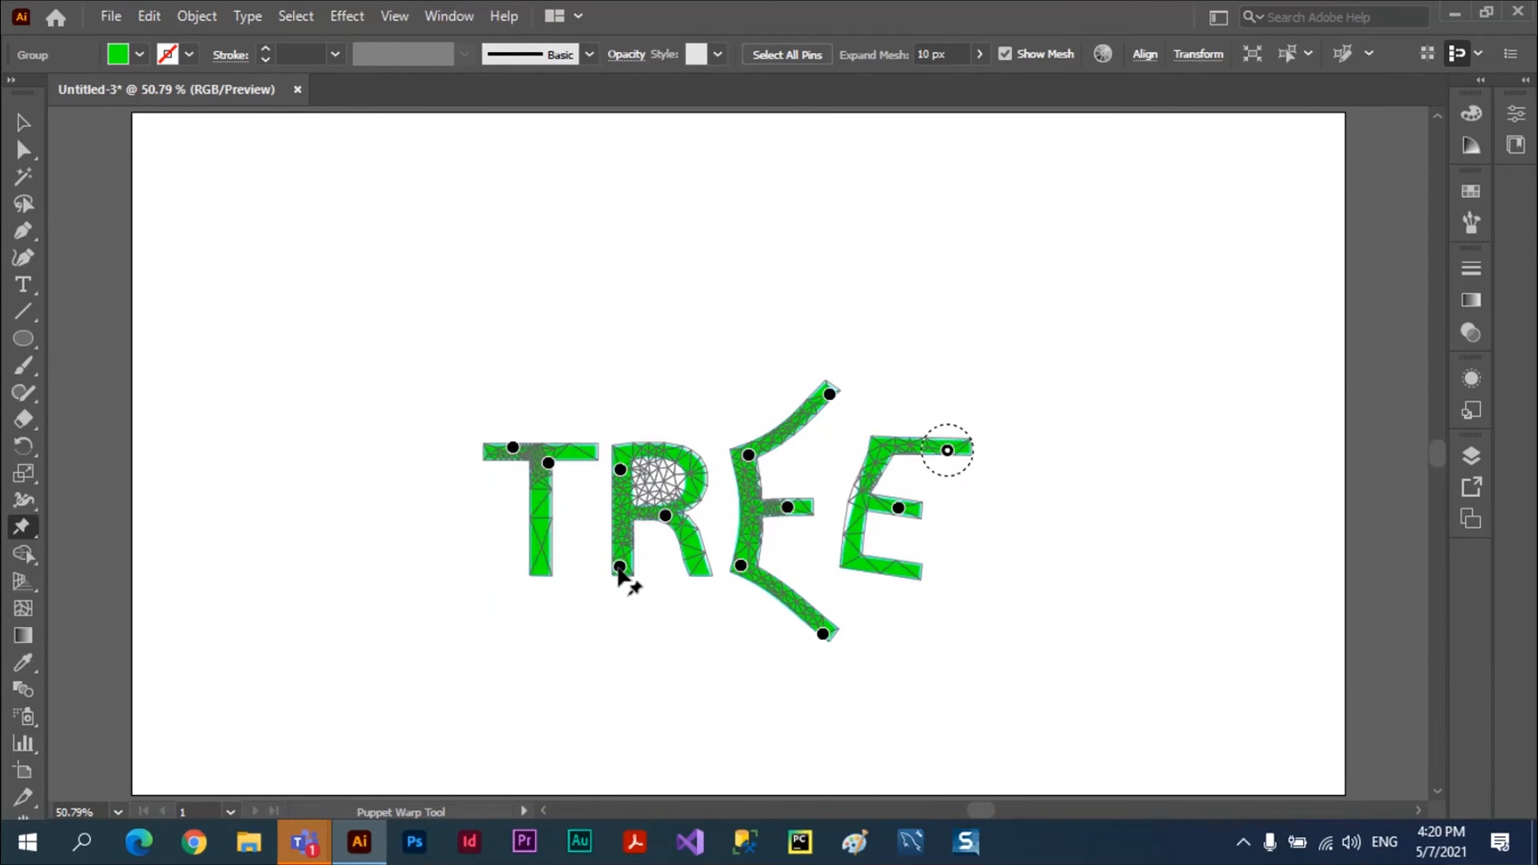
drag(620, 566, 584, 594)
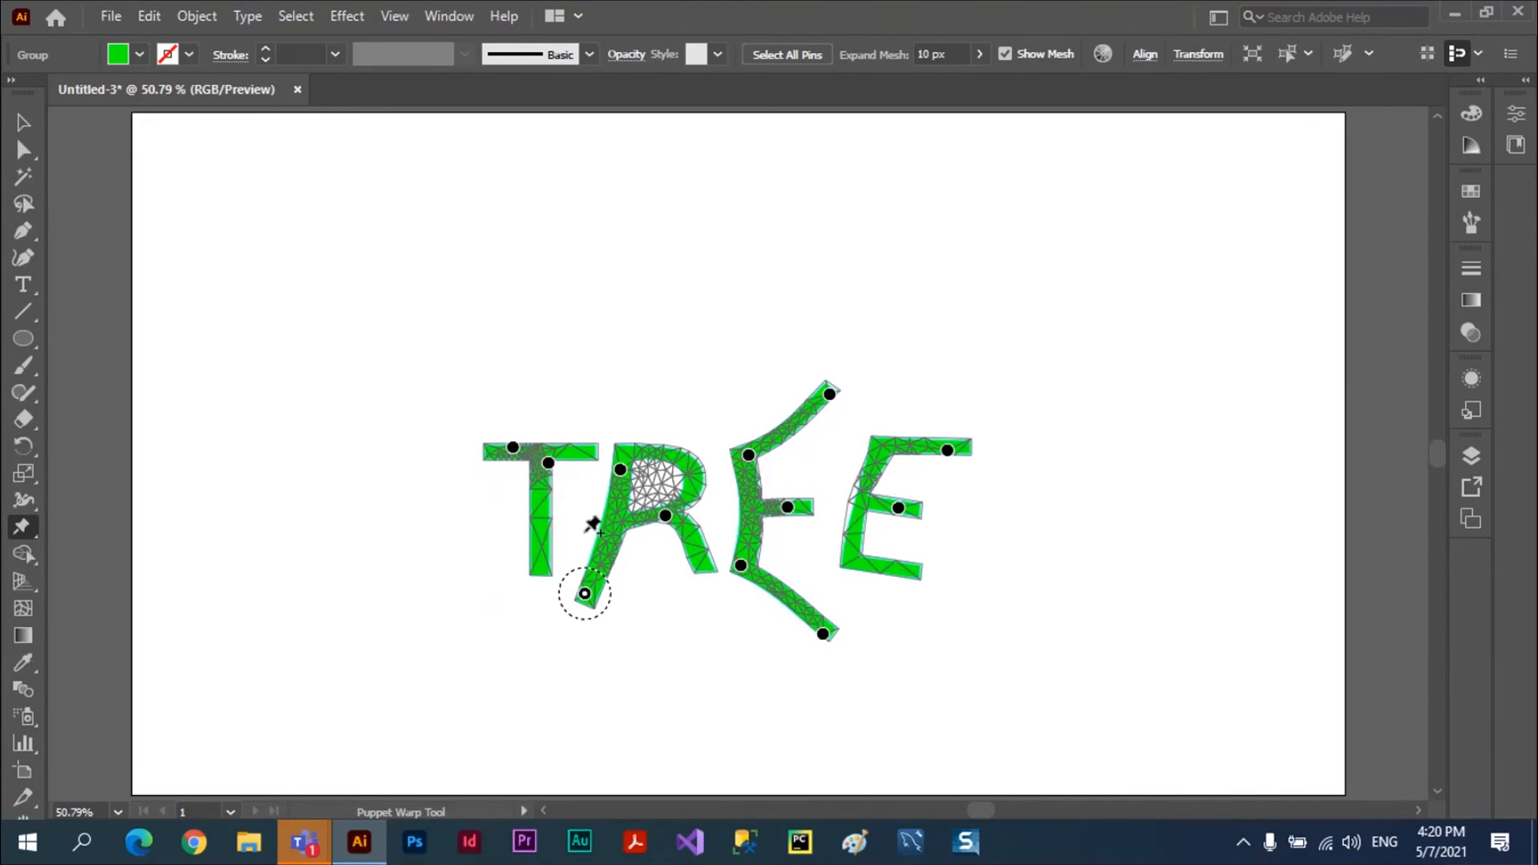
drag(513, 447, 479, 426)
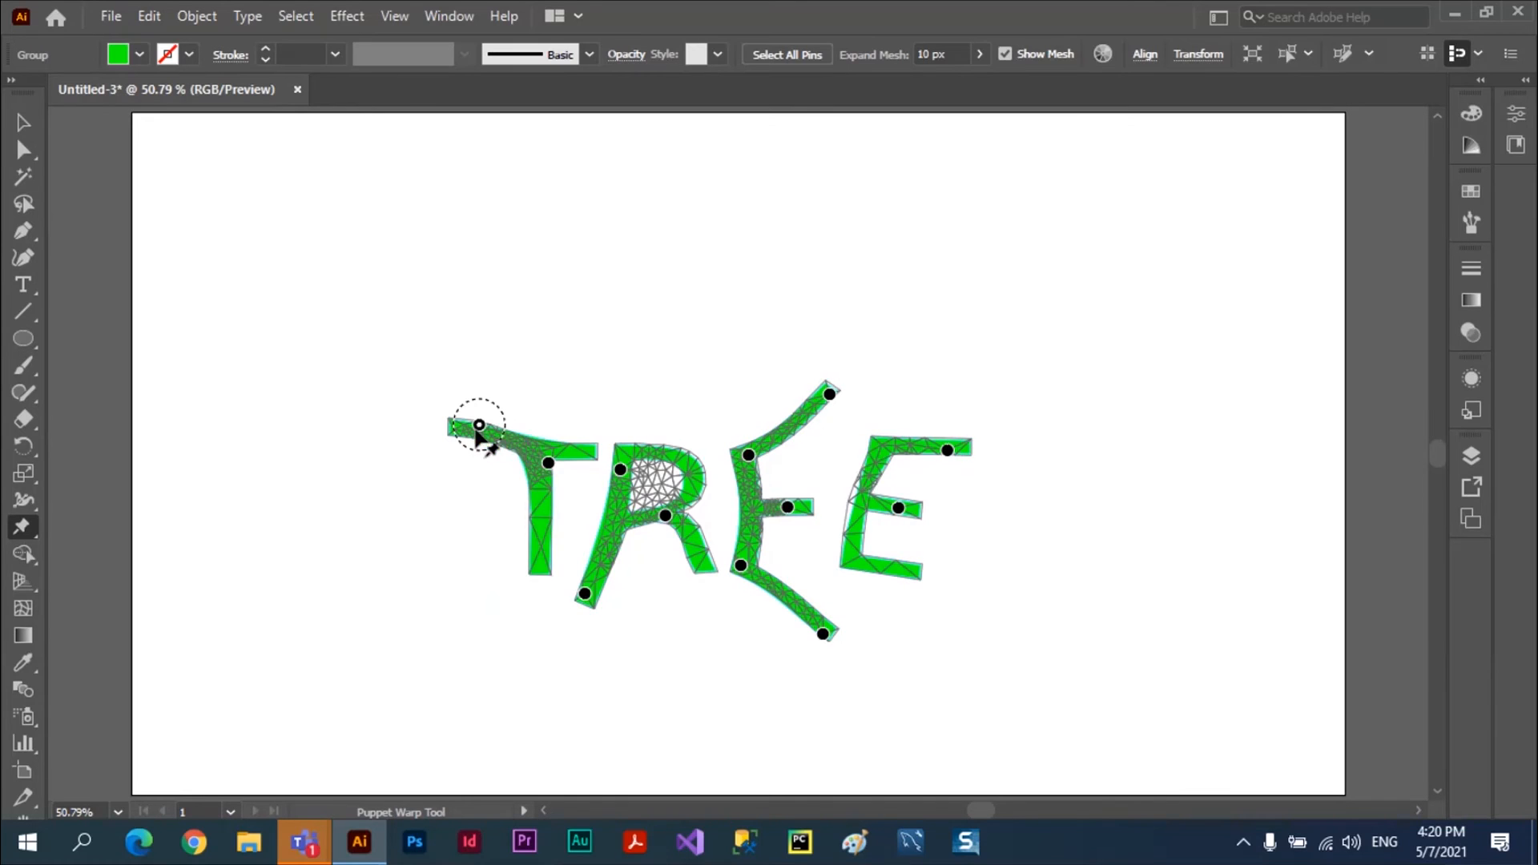
click(24, 122)
click(302, 363)
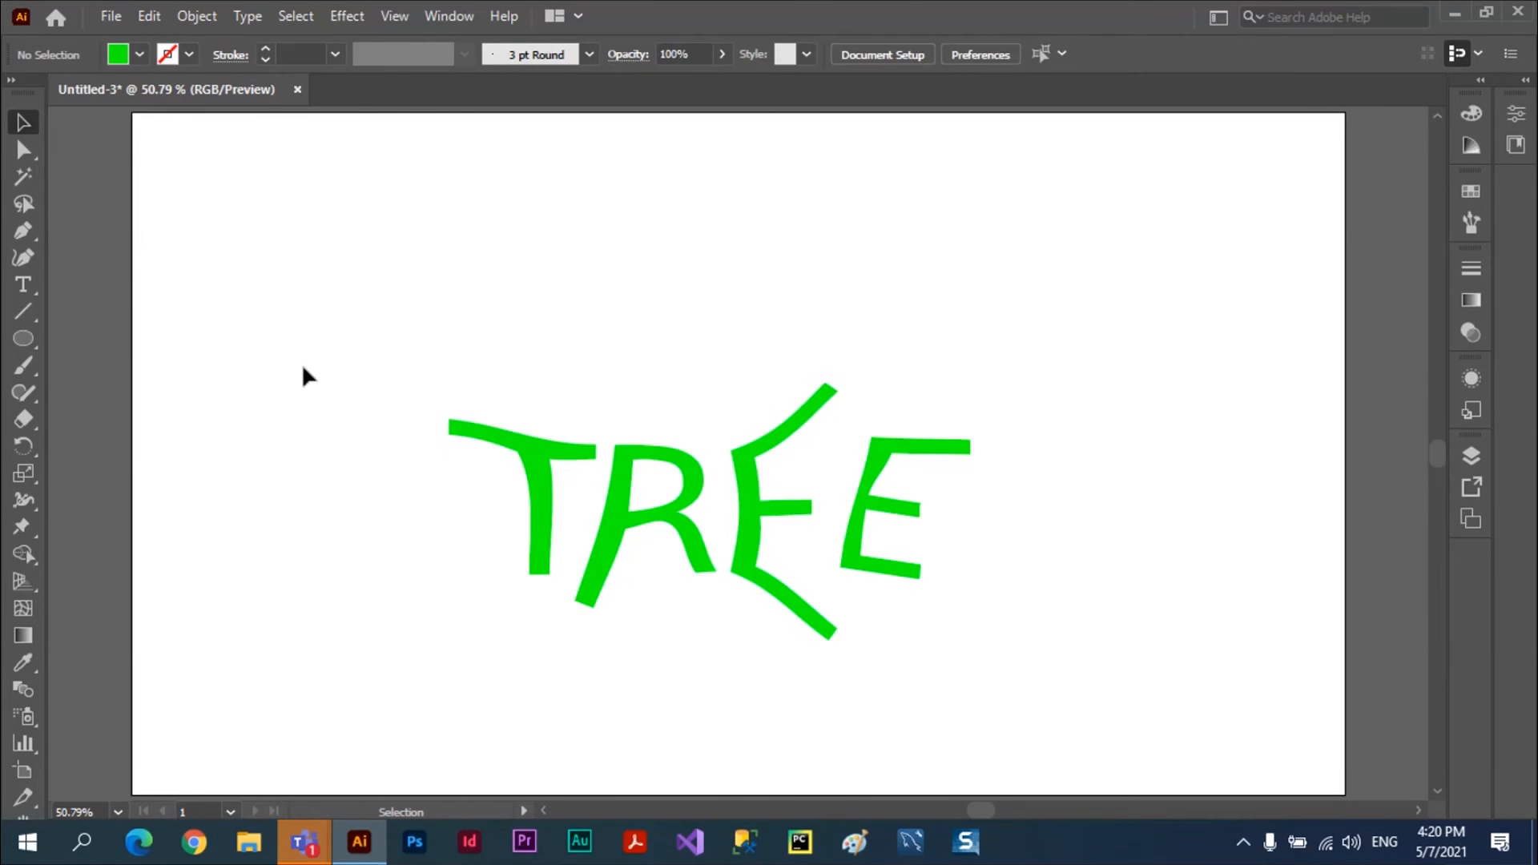
Fill only the letter R inside the warped TREE group with red, and reposition the whole group slightly left of the artboard's centre
drag(753, 513, 793, 451)
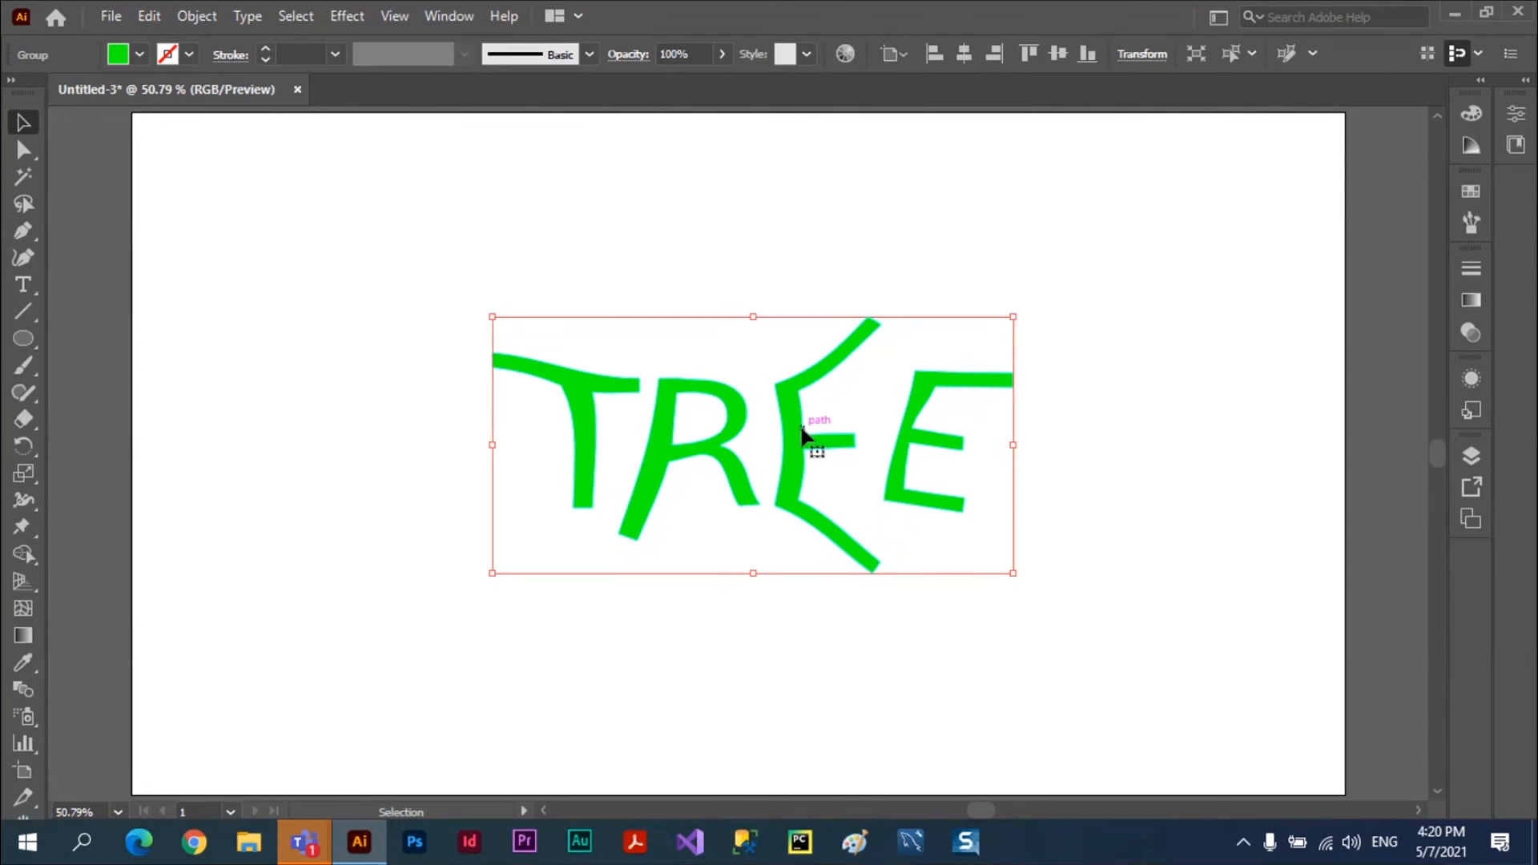
double_click(802, 435)
click(732, 421)
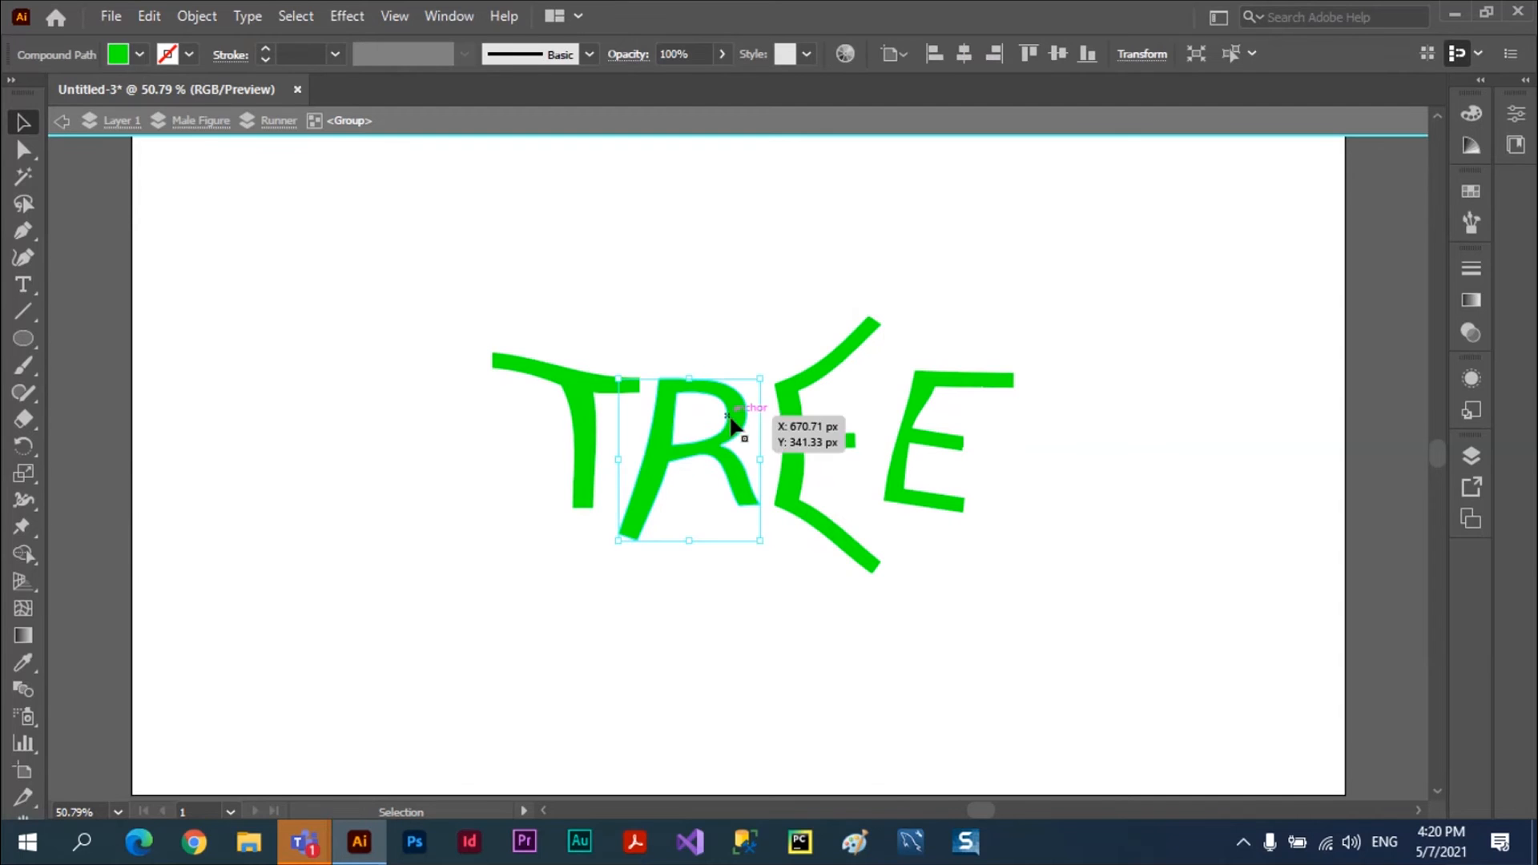
click(109, 96)
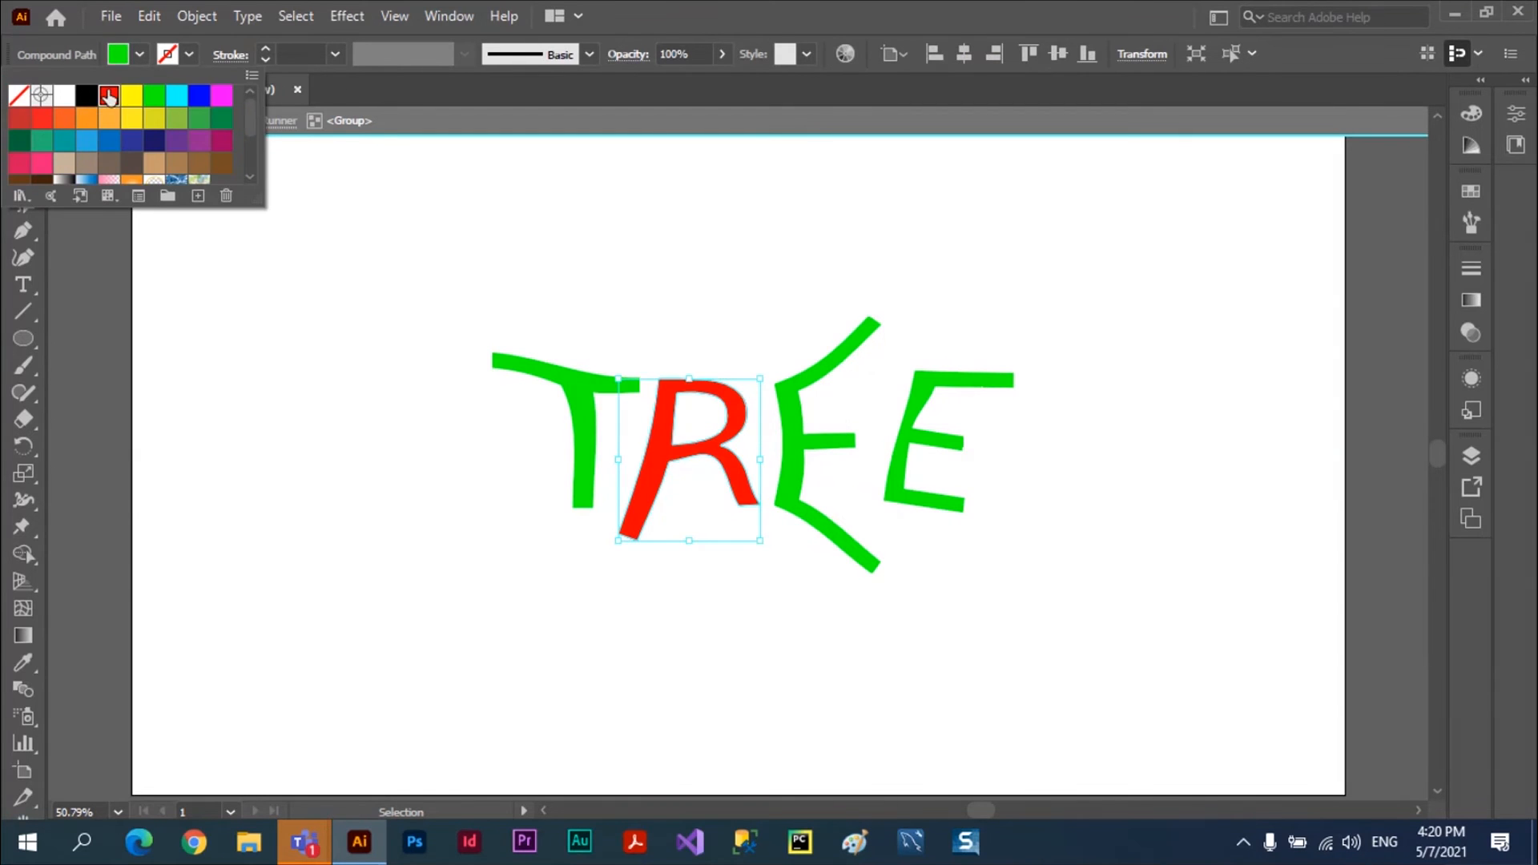
key(Escape)
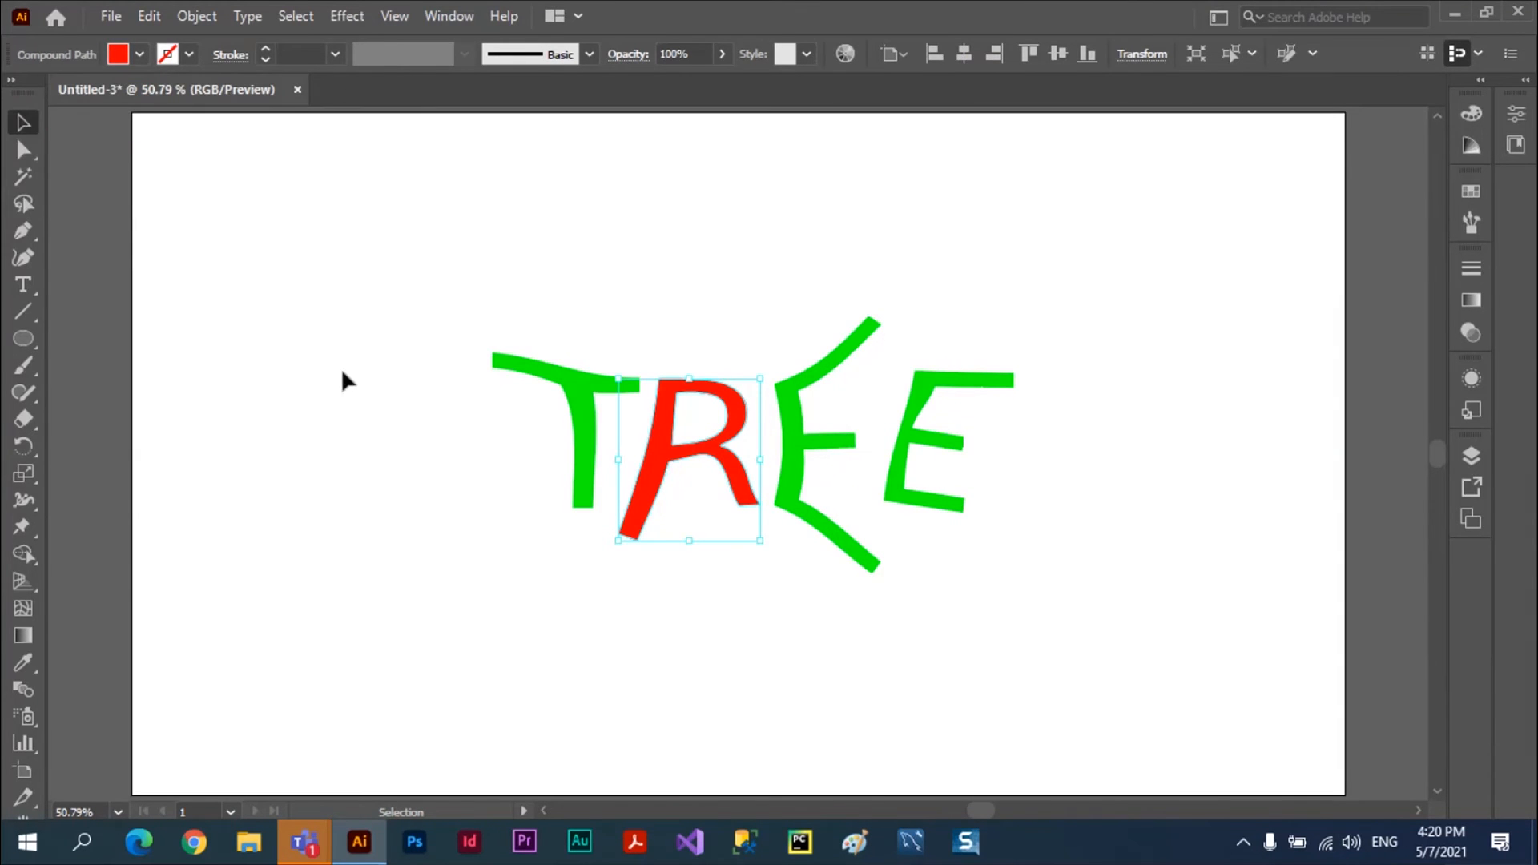
drag(776, 440, 660, 471)
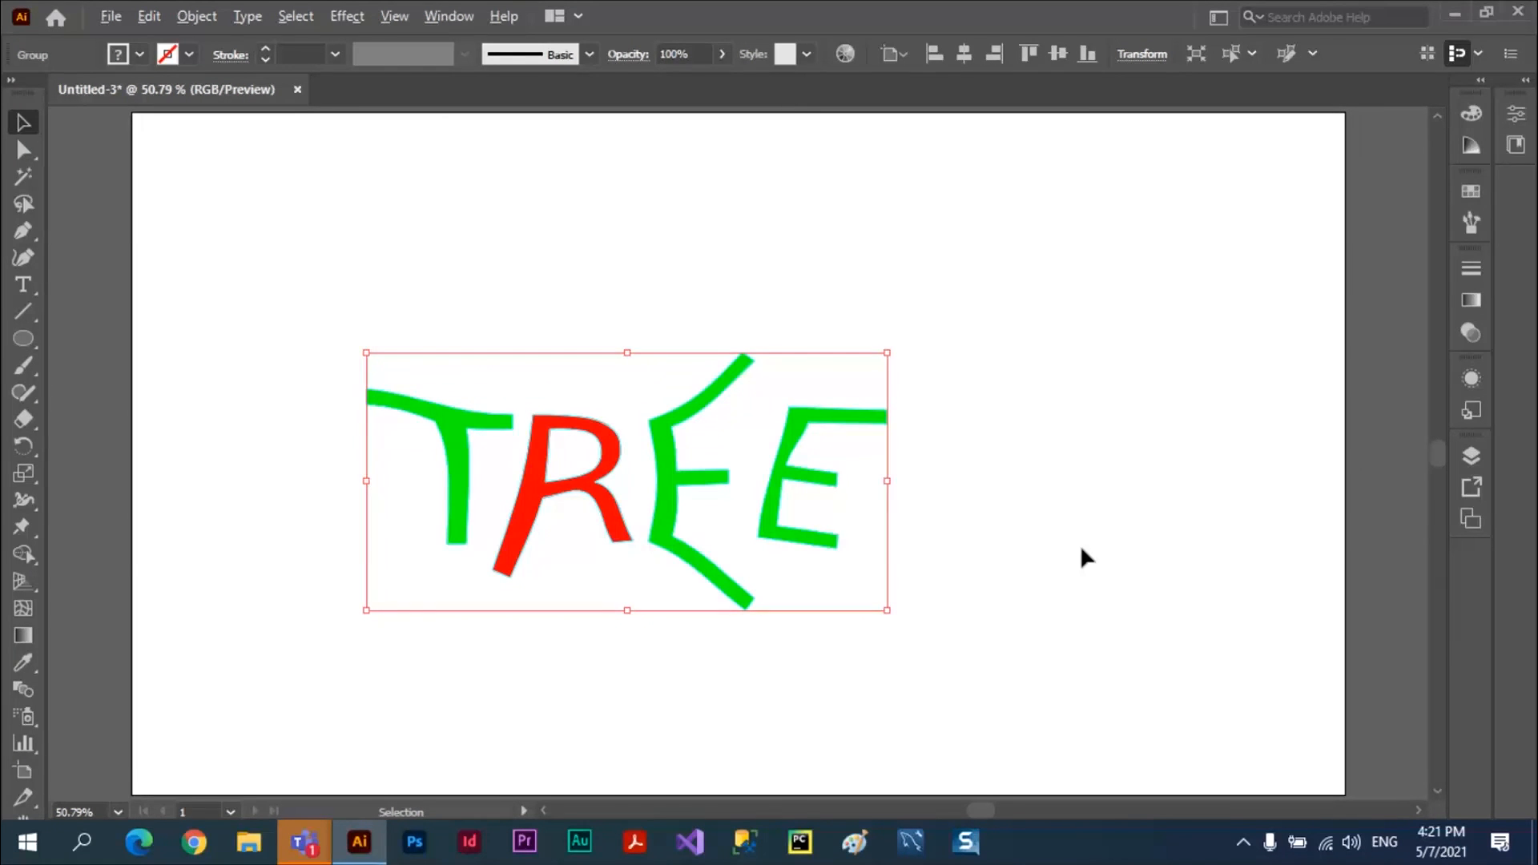
Switch to the Teams meeting and stop its recording
key(alt+Tab)
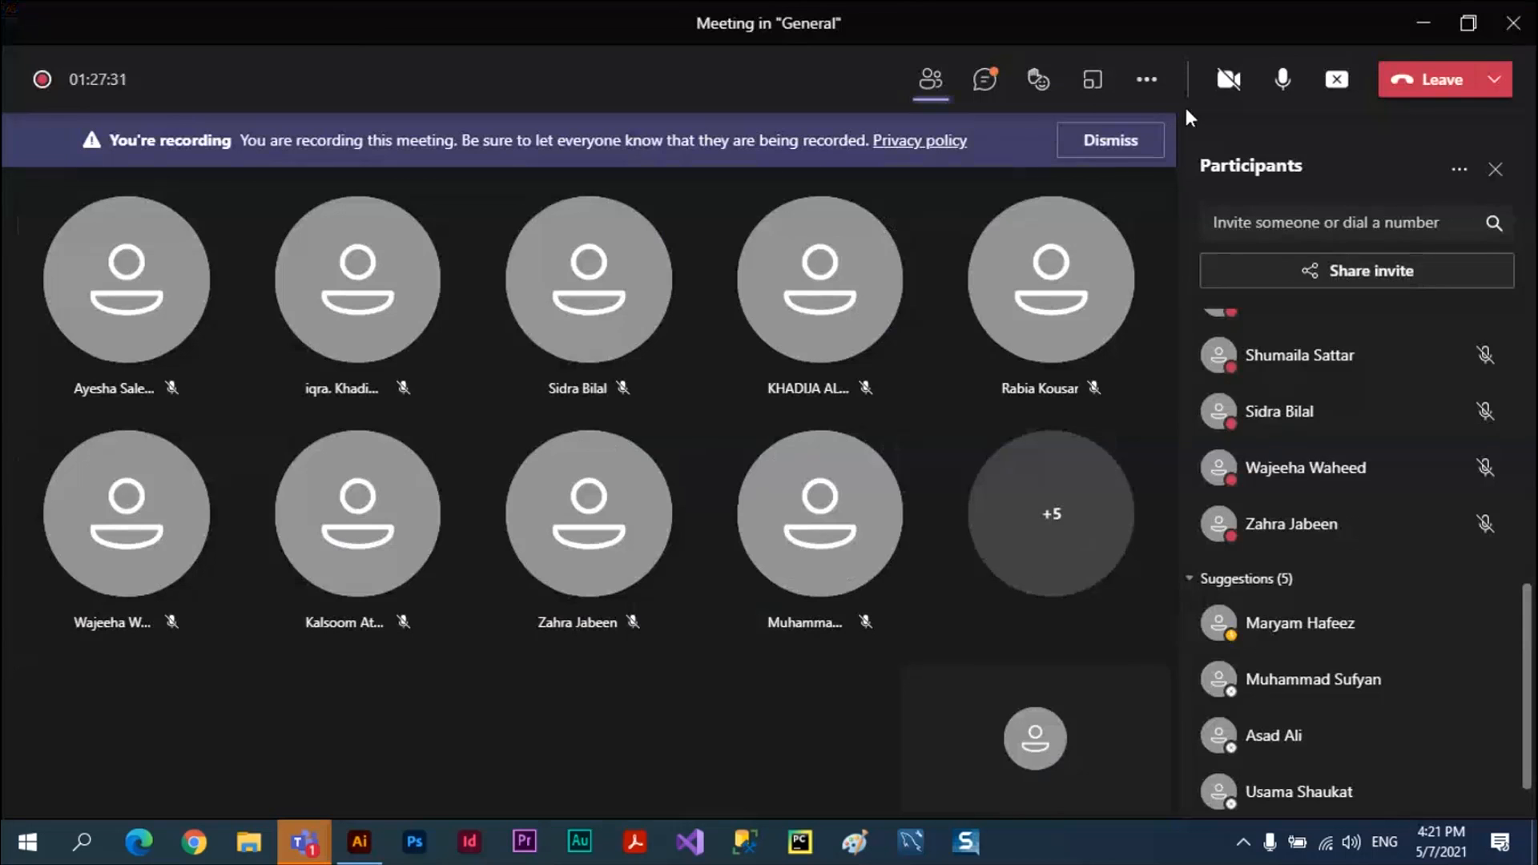
click(1146, 80)
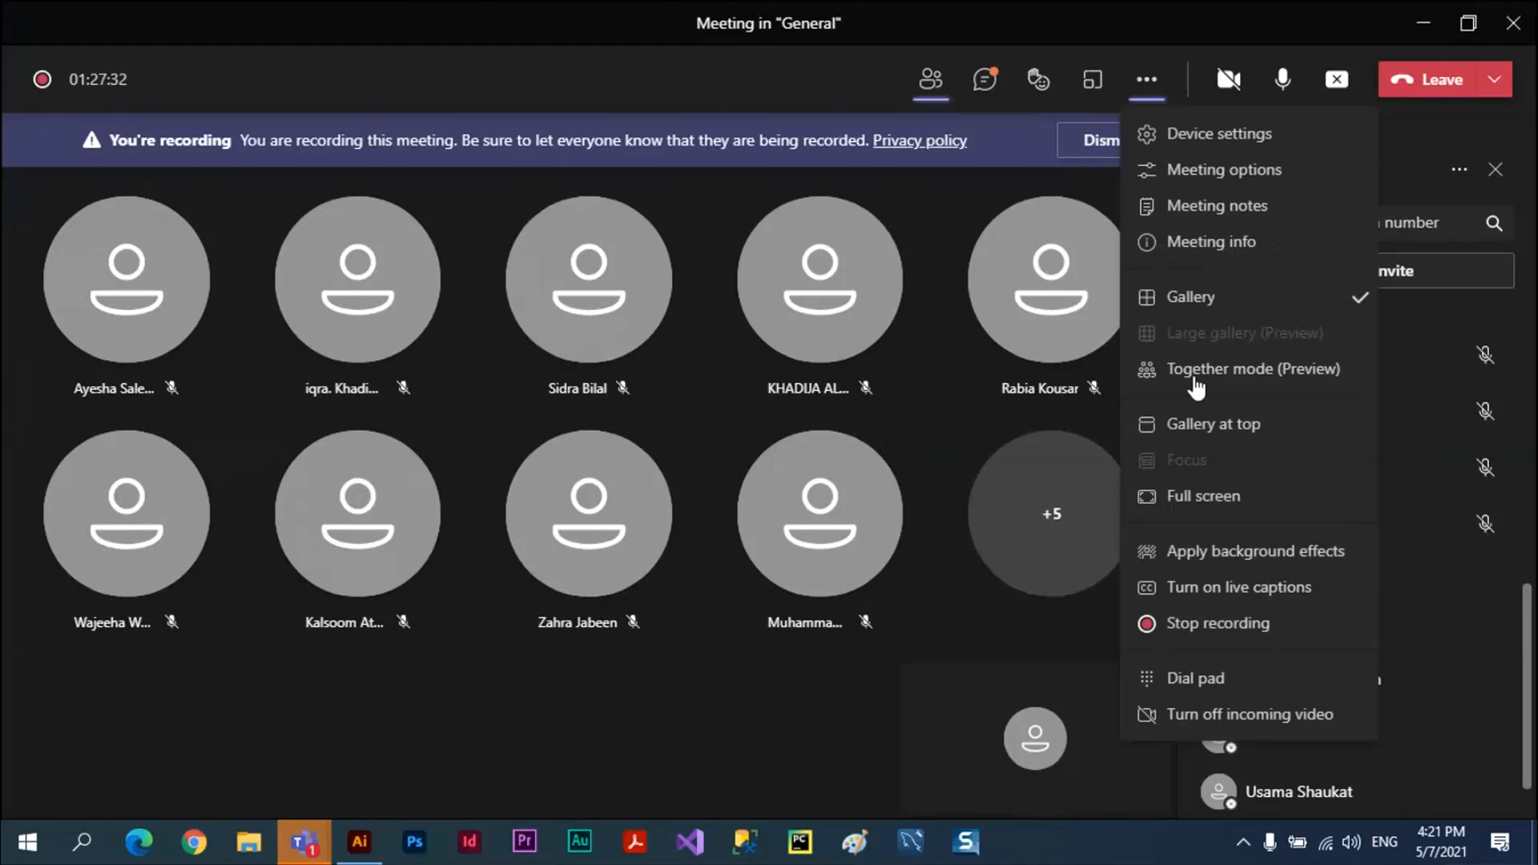
click(1201, 625)
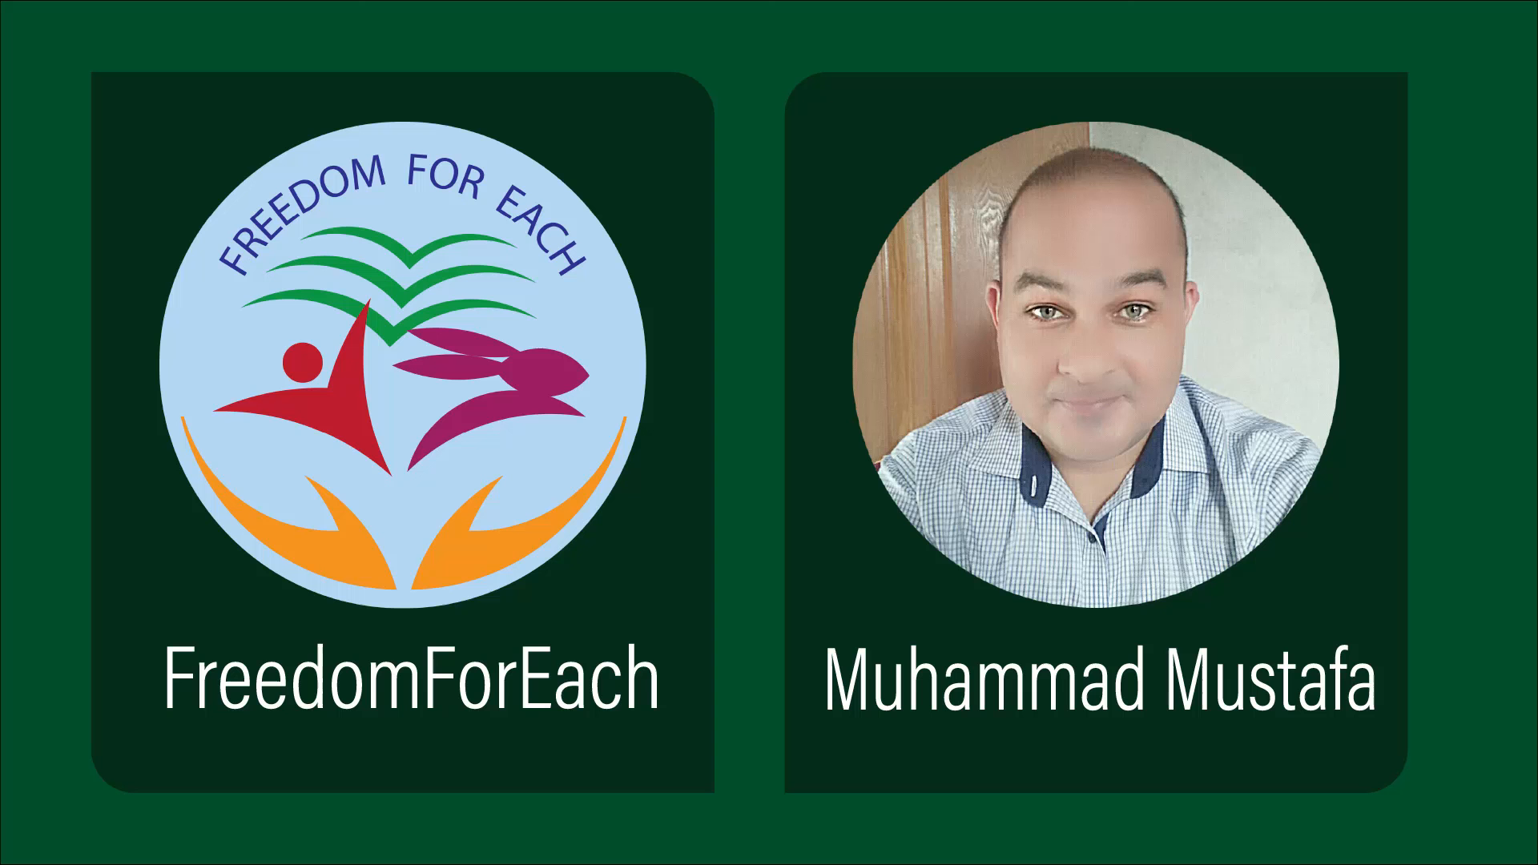